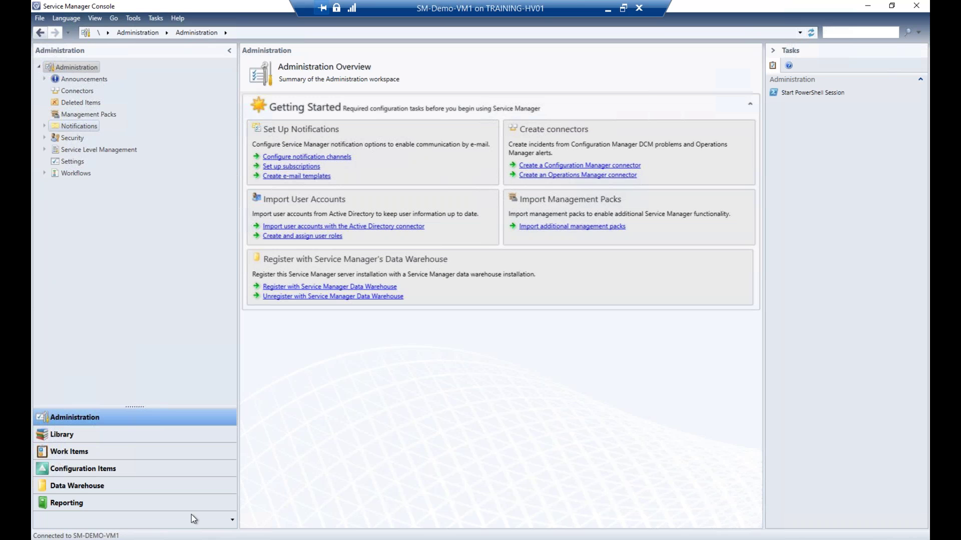
Switch to SQL Server Management Studio and run a full disk backup of the ServiceManager database on SM-DEMO-VM1
left_click(210, 539)
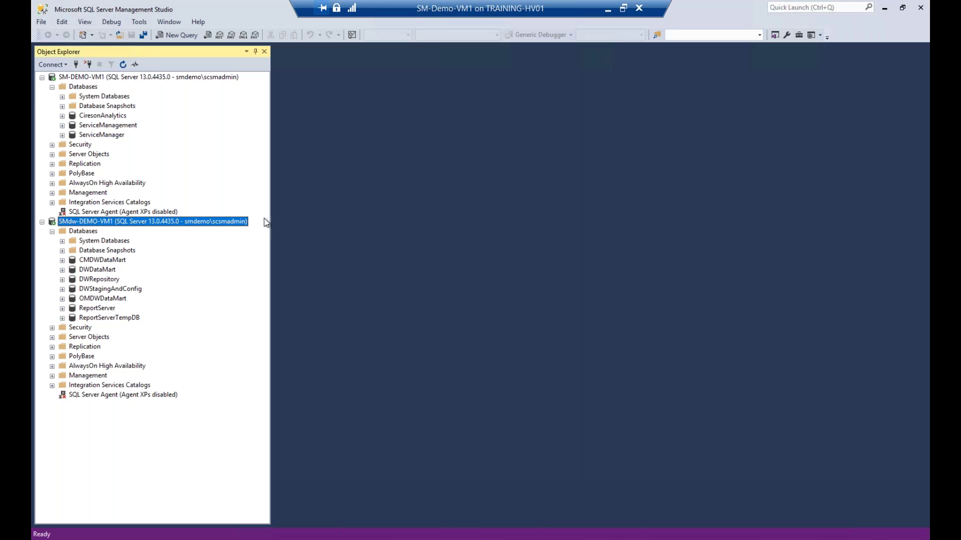
left_click(105, 260)
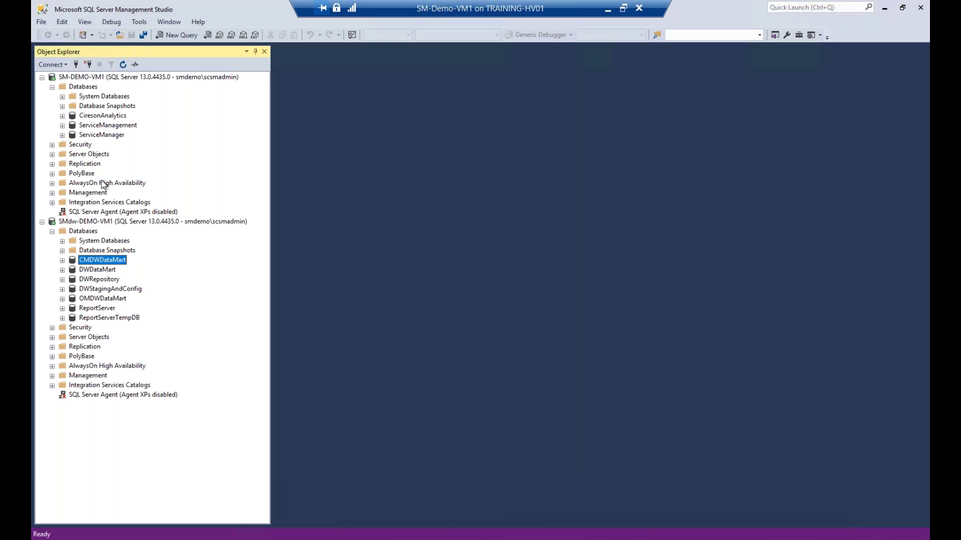
right_click(101, 137)
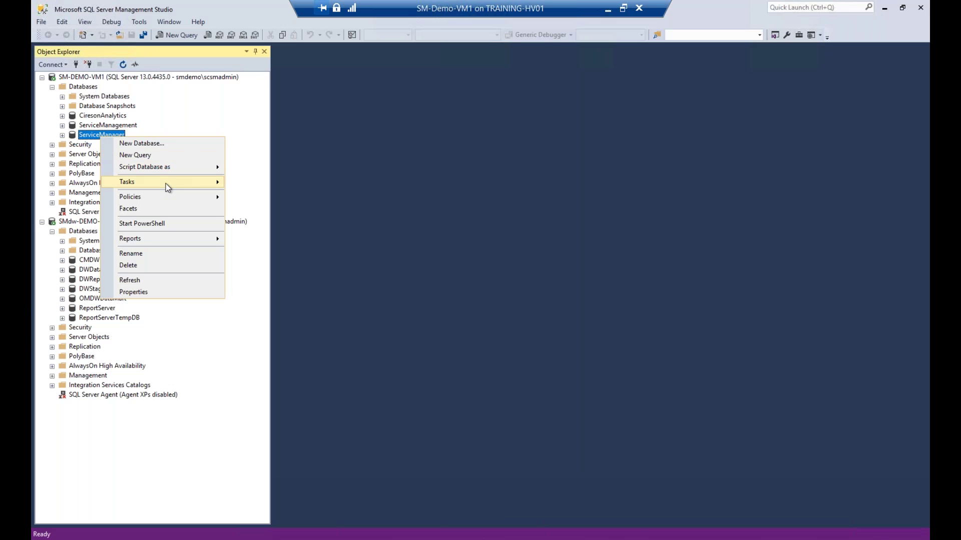
mouse_move(169, 188)
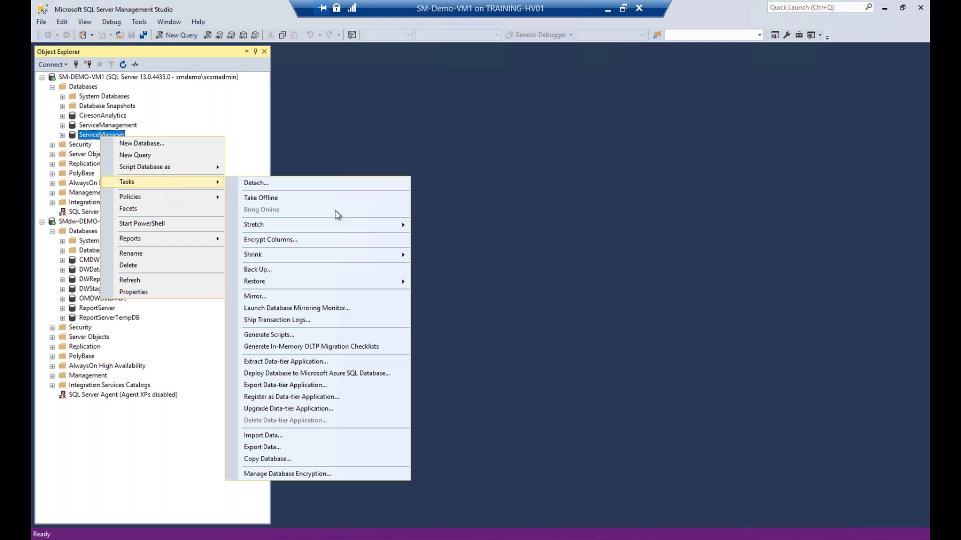
left_click(307, 274)
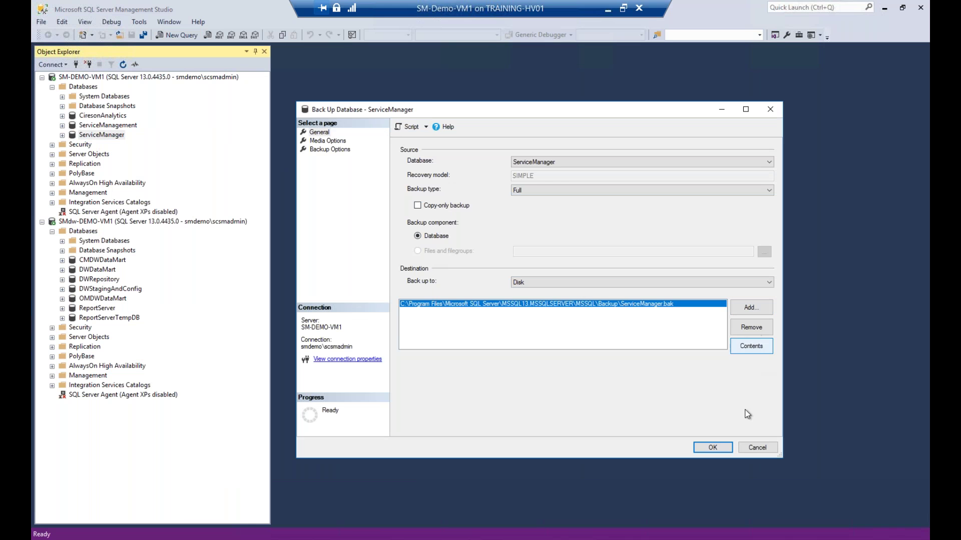
left_click(710, 446)
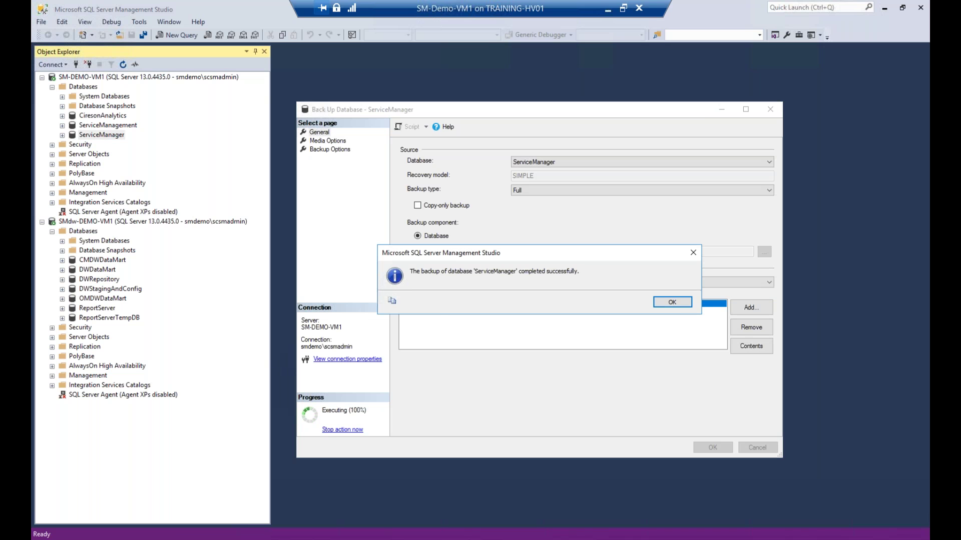
left_click(672, 302)
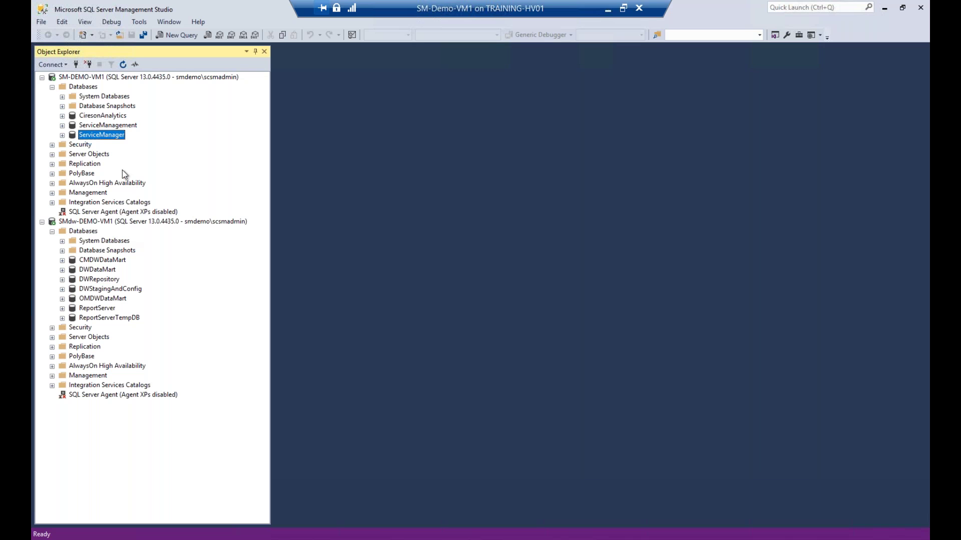
left_click(72, 79)
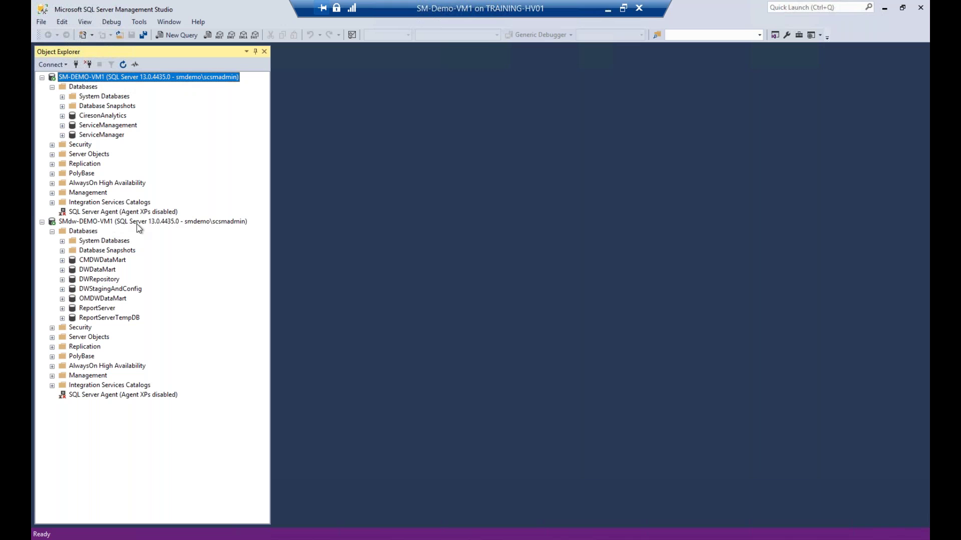
left_click(60, 223)
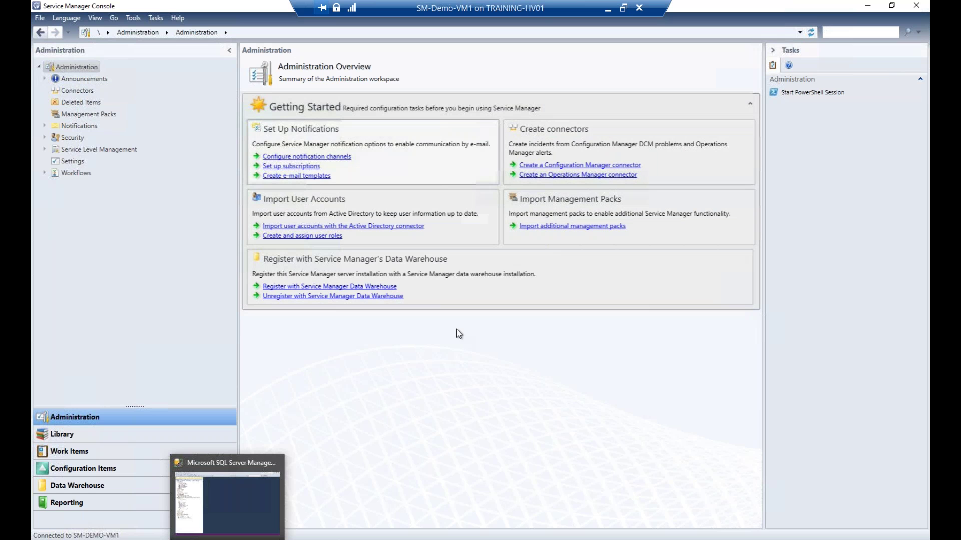
In the Service Manager Console, open the Cireson - Asset Management Settings and show the Hardware Asset Sync Workflow section
left_click(75, 163)
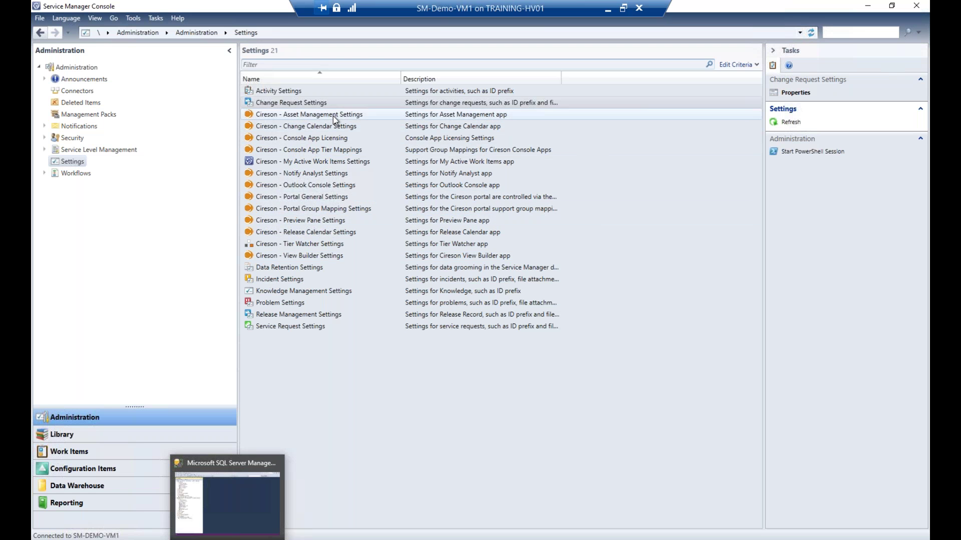
left_click(334, 119)
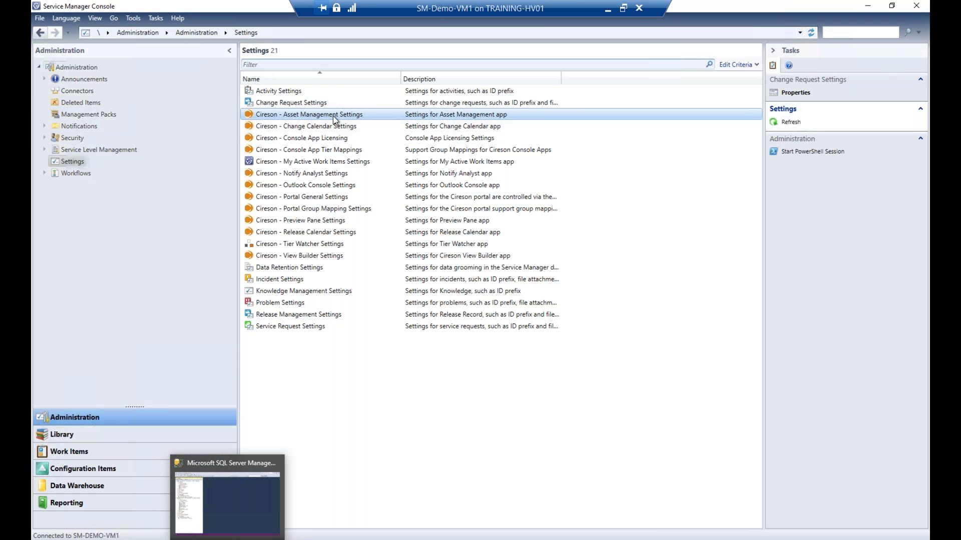
double_click(334, 116)
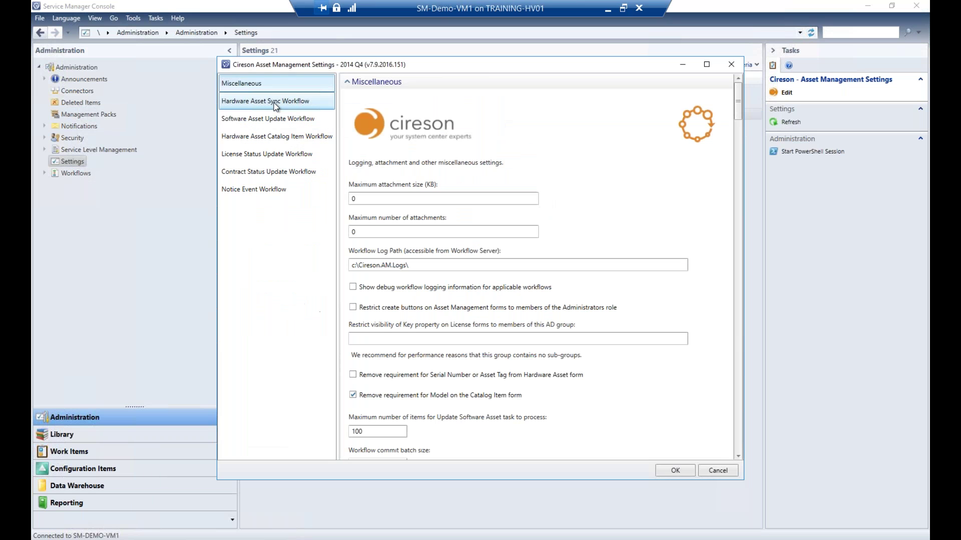
left_click(276, 102)
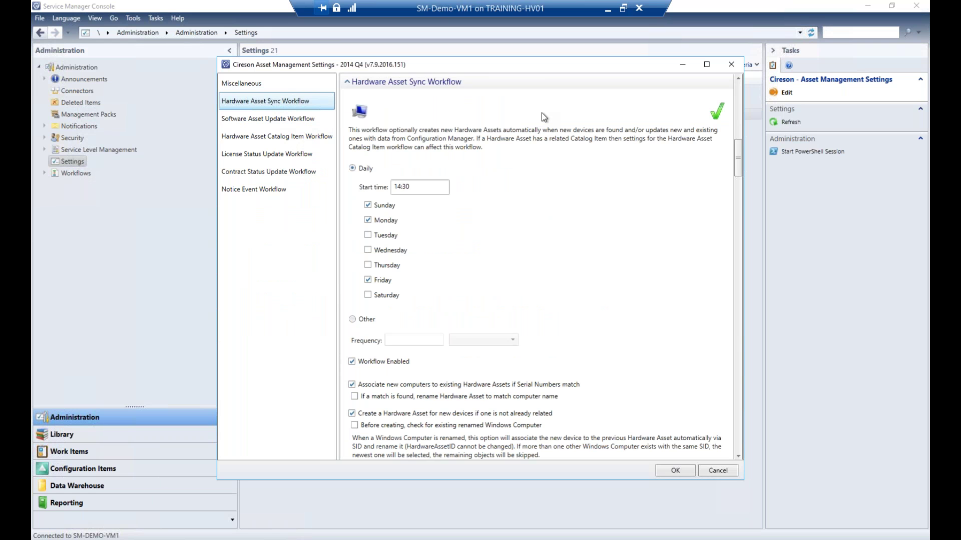
Launch the Snipping Tool
key("super")
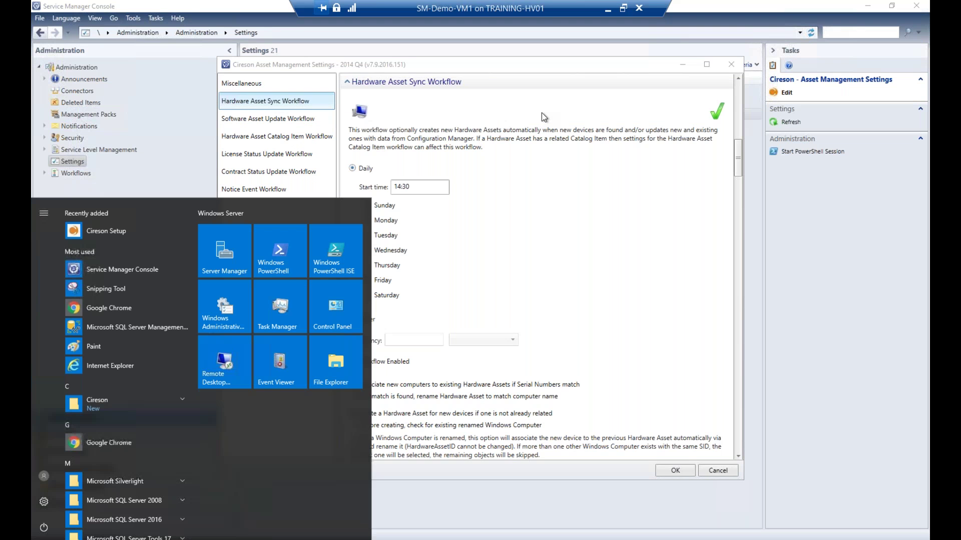
type("snip")
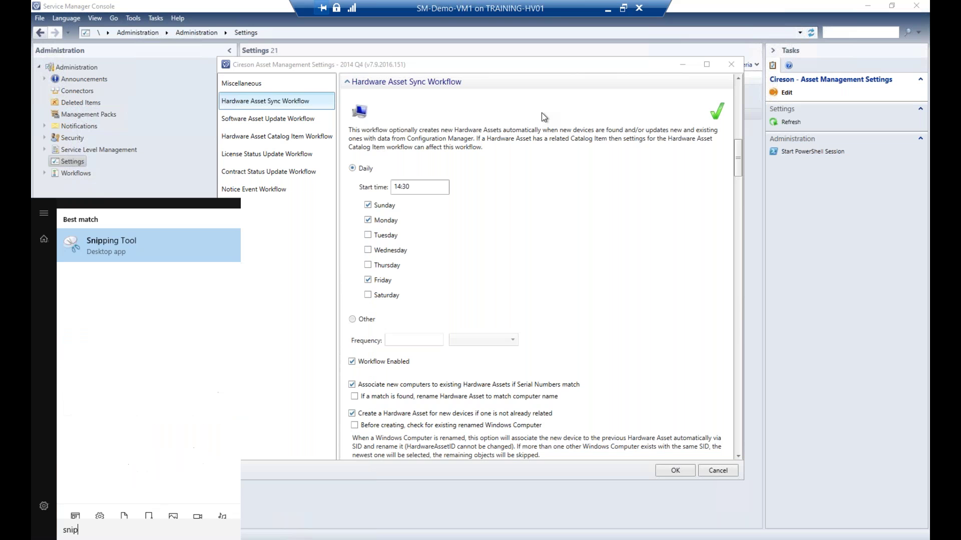
key("Return")
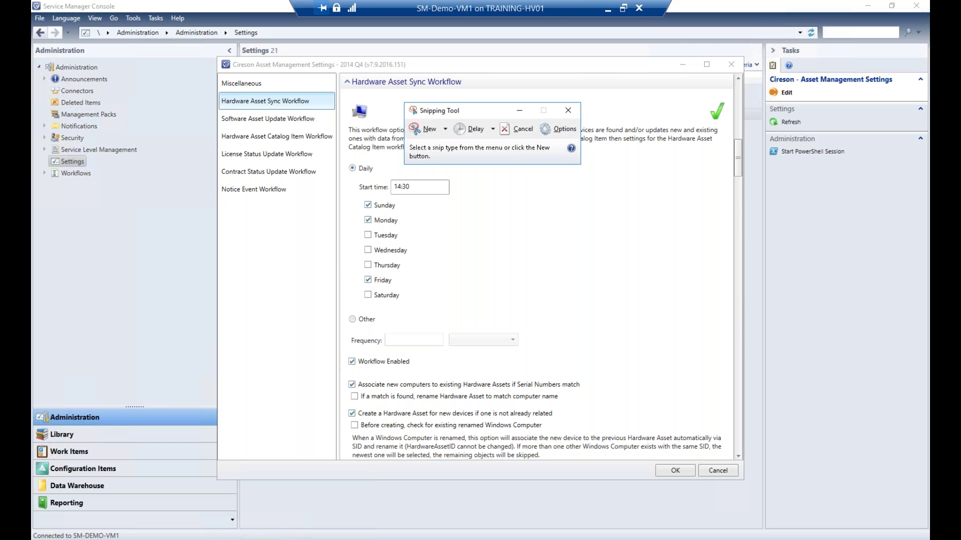
Maximize the Asset Management Settings window and snip the Hardware Asset Sync Workflow options from the introduction down to the Hardware Asset ID key
left_click(706, 68)
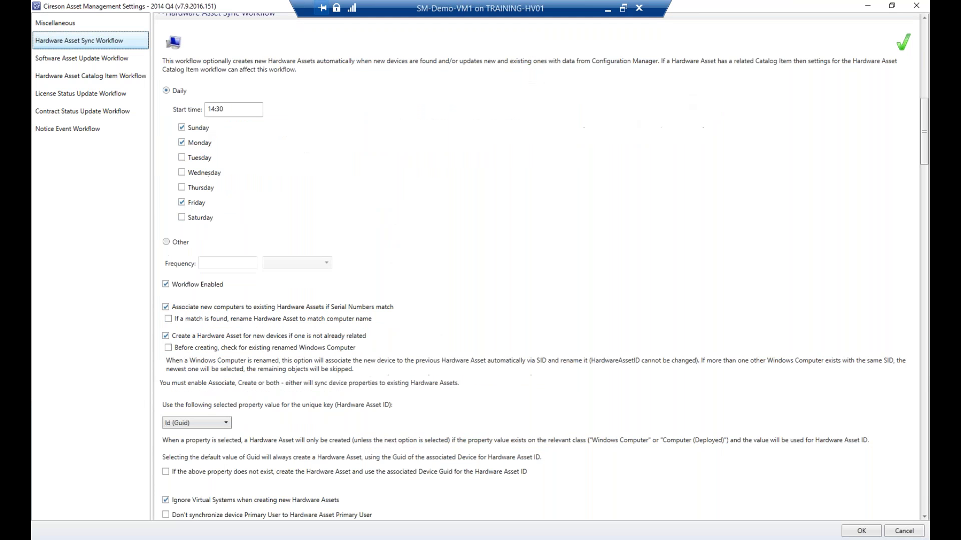
left_click(253, 515)
left_click(418, 128)
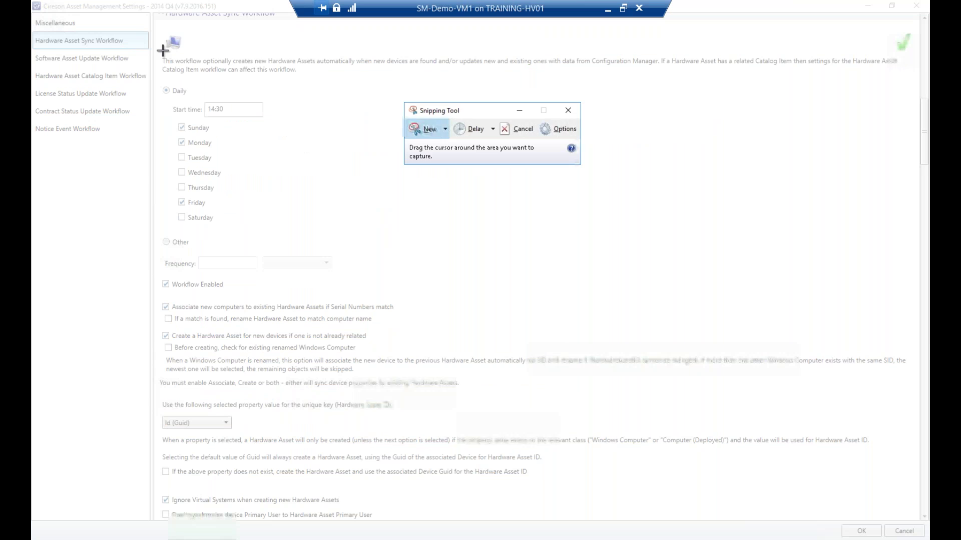
left_click_drag(161, 33, 374, 330)
left_click_drag(572, 471, 914, 435)
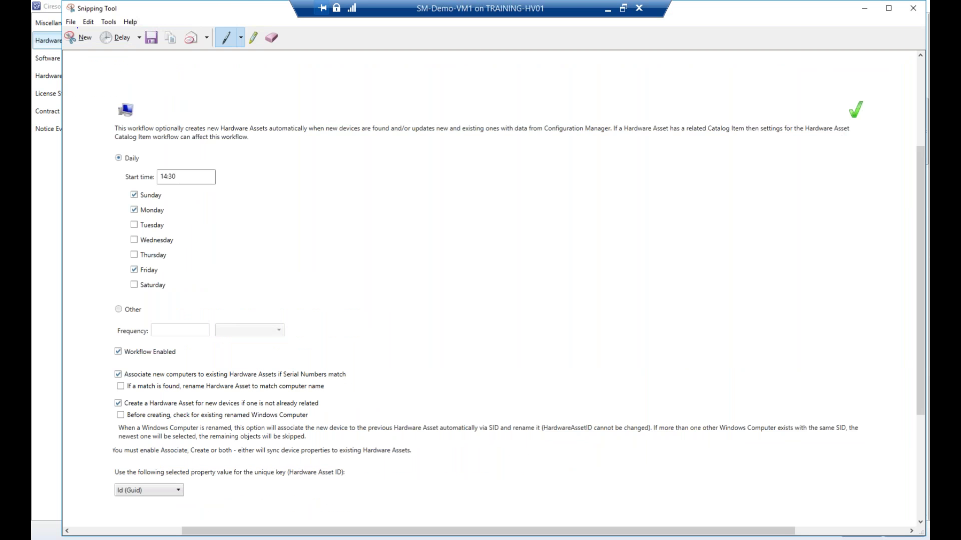
Save the captured snip as a file and return to the Asset Management Settings window
left_click(70, 22)
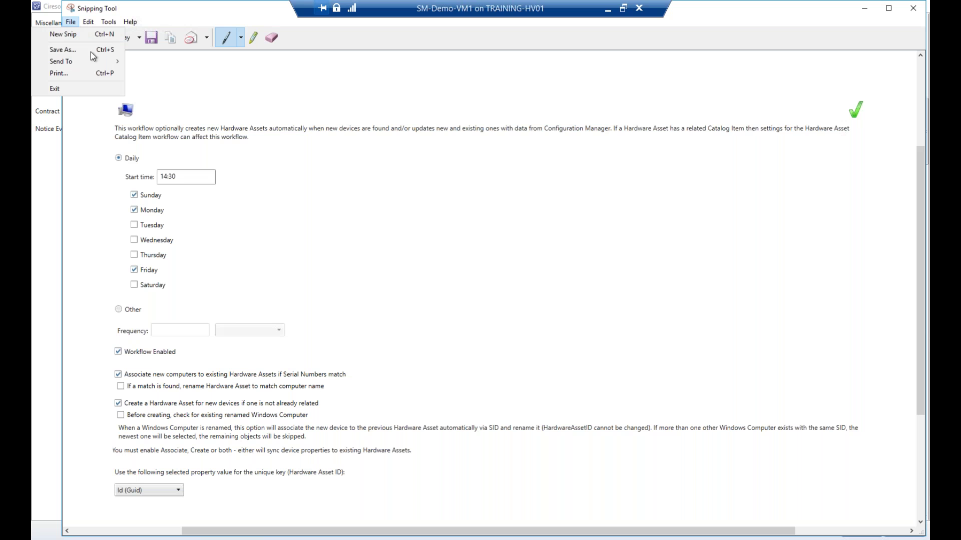
left_click(91, 51)
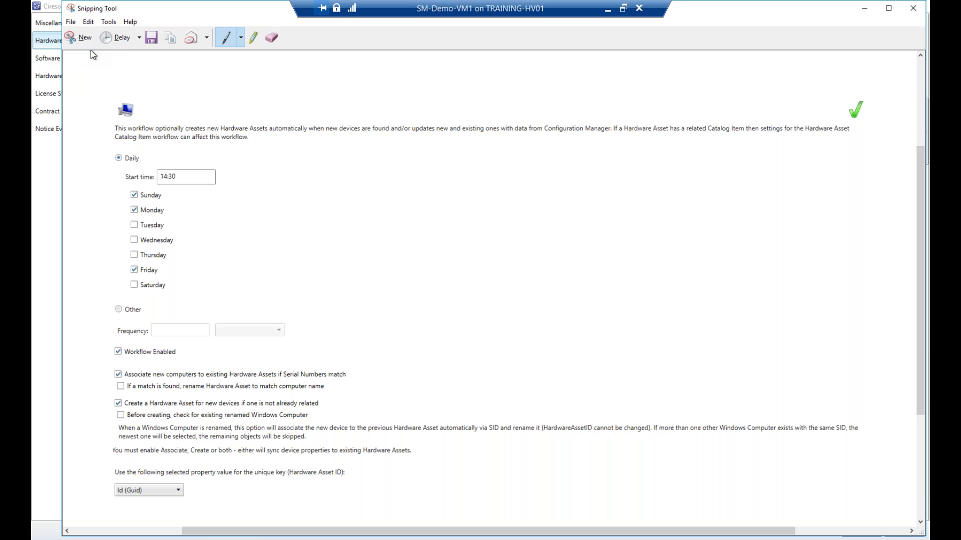
left_click(178, 102)
left_click(420, 291)
left_click(523, 278)
left_click(48, 186)
Review the Hardware Asset Sync, Software Asset Update and Hardware Asset Catalog Item workflow settings, returning to the Hardware Asset Sync section
scroll(347, 281, "up", 1)
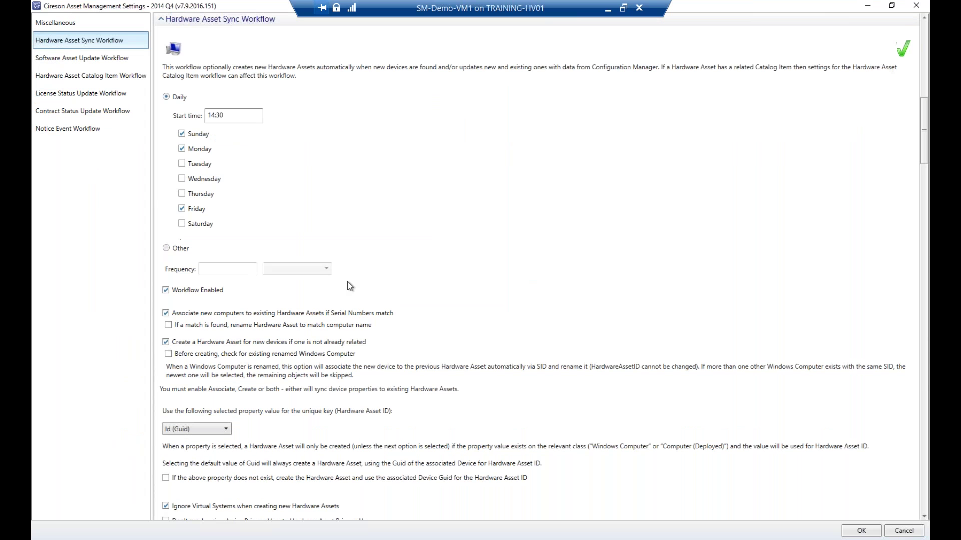
scroll(348, 286, "down", 3)
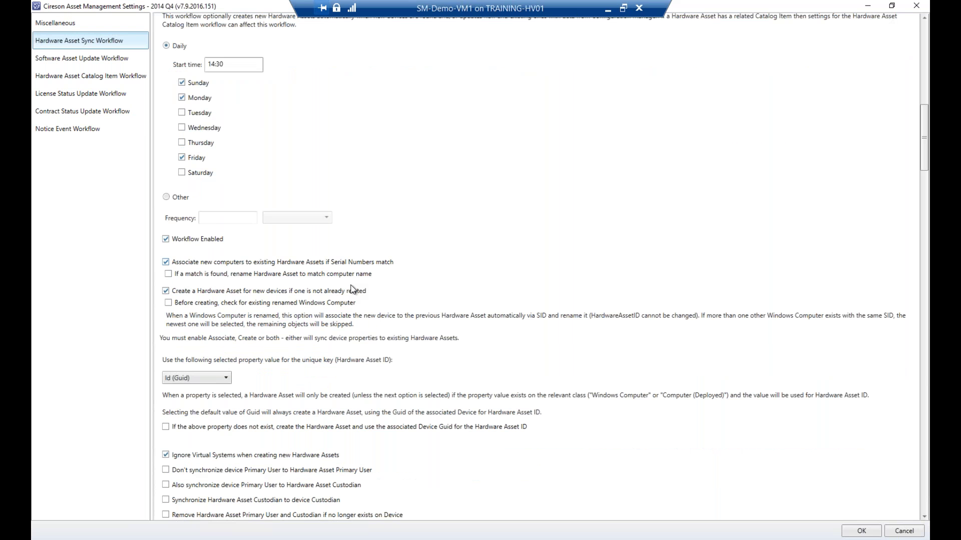
scroll(353, 289, "down", 3)
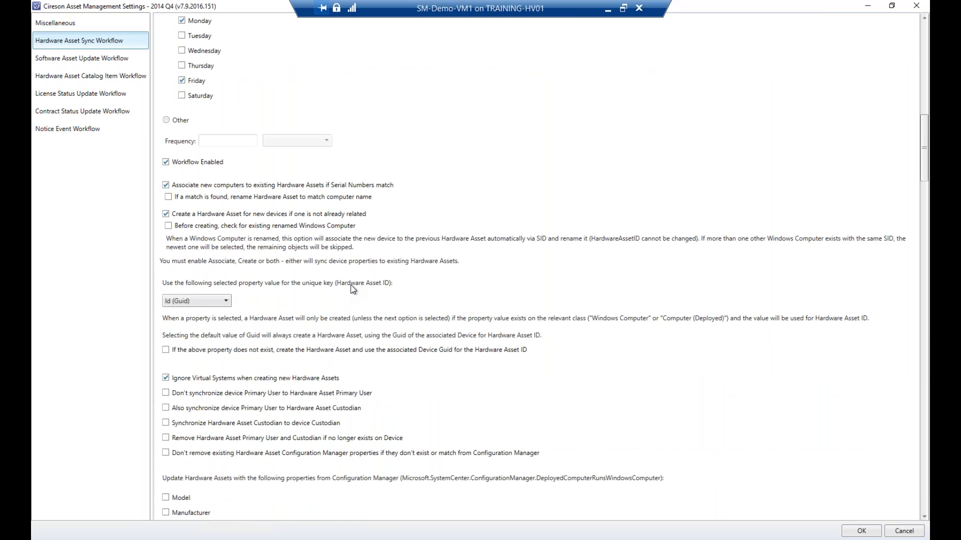
scroll(353, 289, "down", 2)
scroll(353, 289, "down", 2)
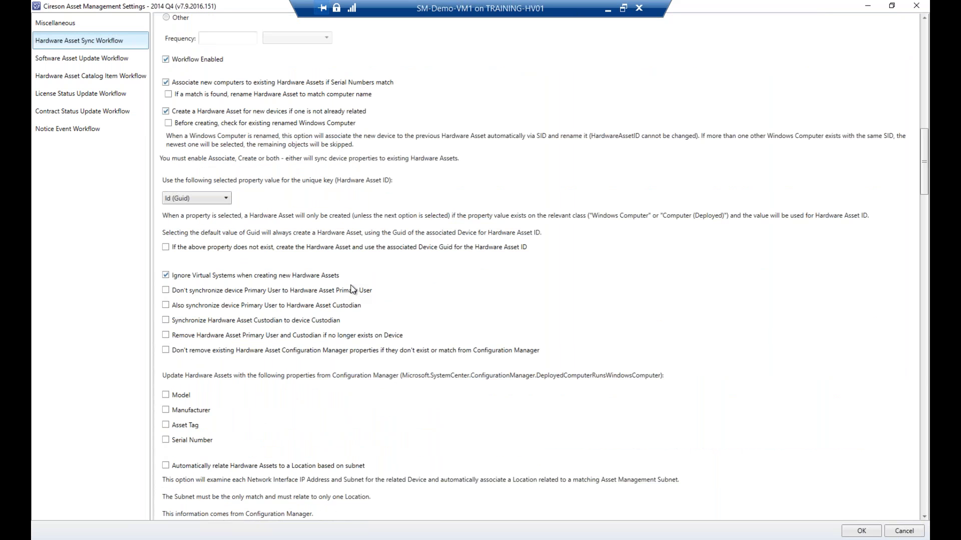
scroll(352, 289, "down", 1)
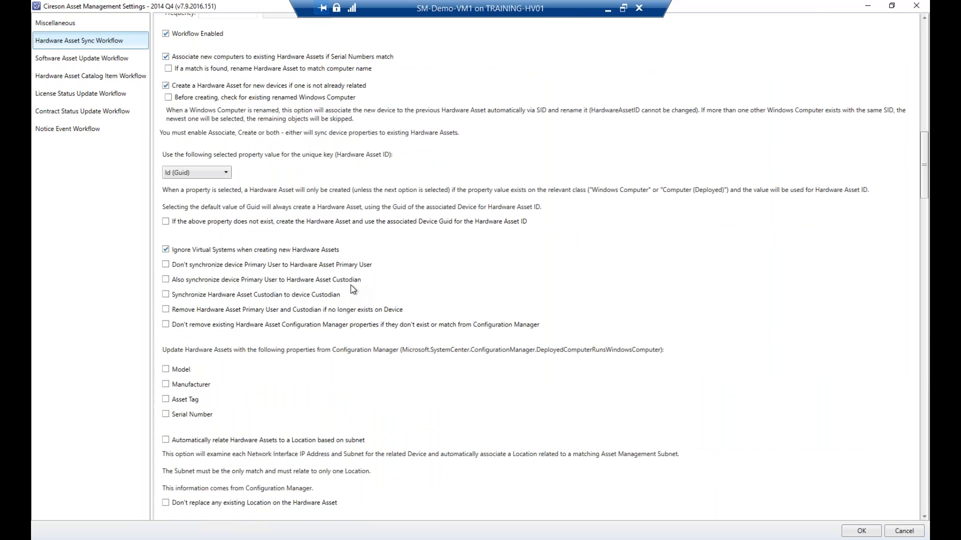
scroll(353, 289, "down", 2)
left_click(104, 64)
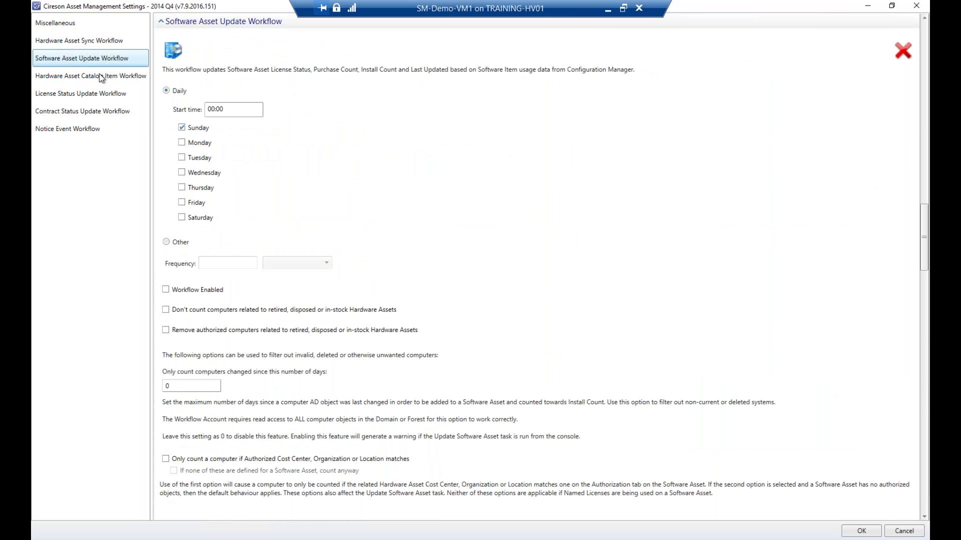
left_click(99, 75)
left_click(83, 44)
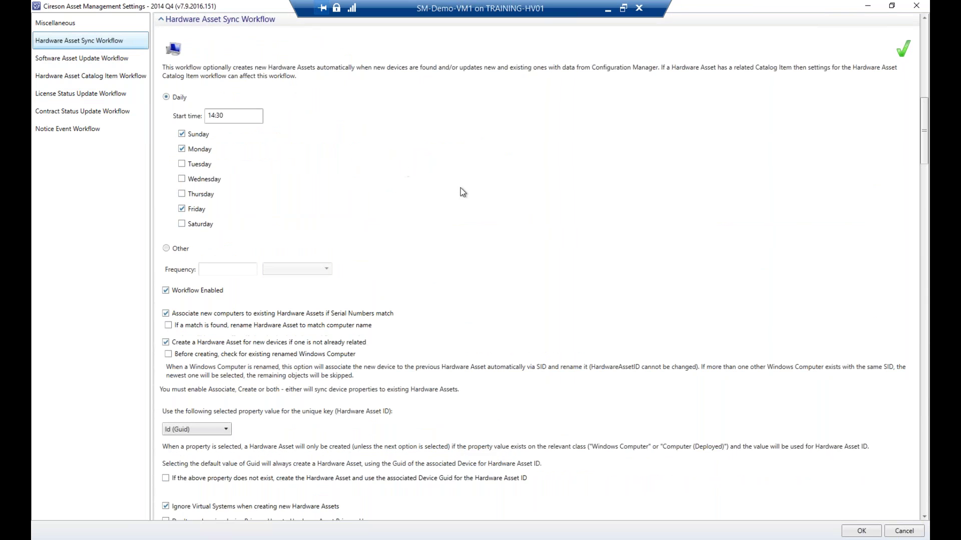
Snip the remaining Hardware Asset Sync Workflow options, from the property selection note down to the option ignoring names starting with "\\"
scroll(461, 192, "down", 1)
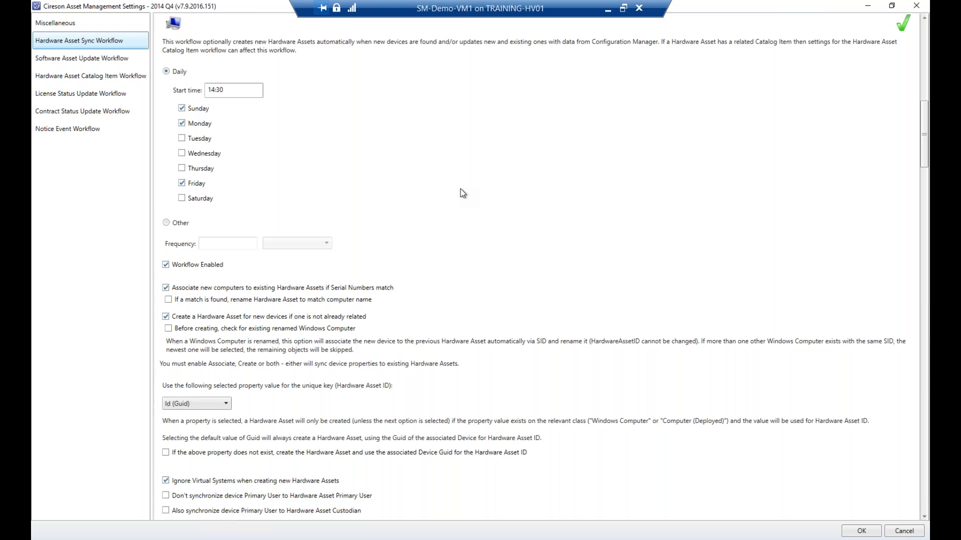
scroll(461, 192, "down", 1)
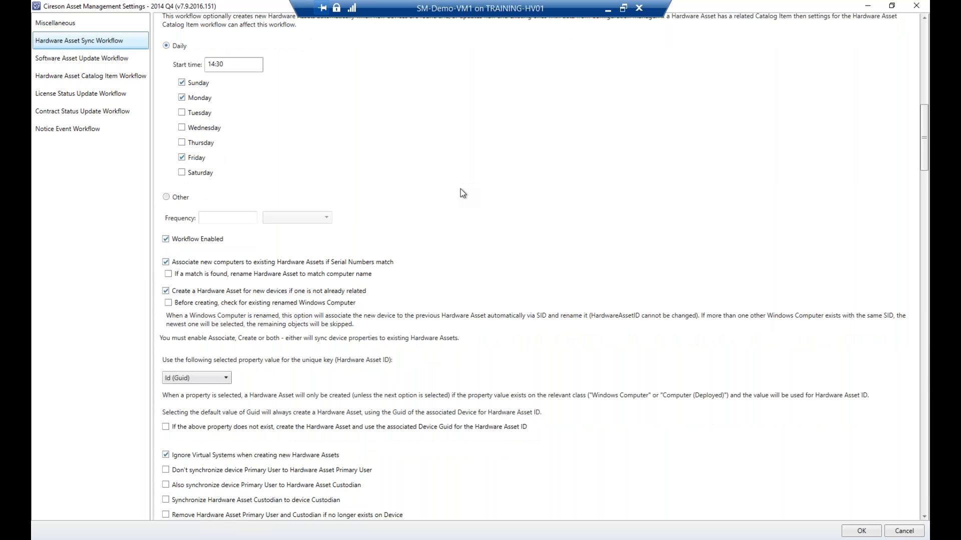
scroll(461, 192, "down", 1)
scroll(460, 192, "down", 5)
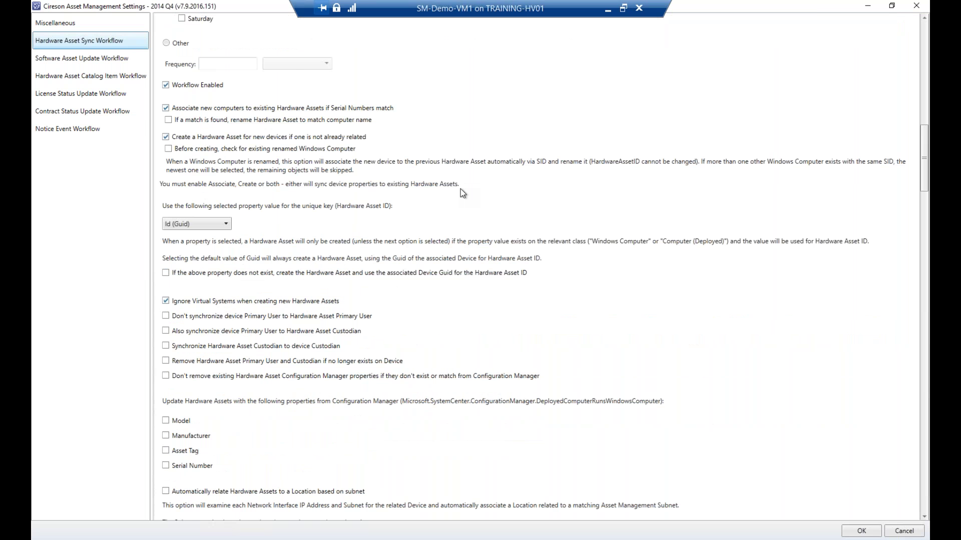
scroll(460, 188, "down", 5)
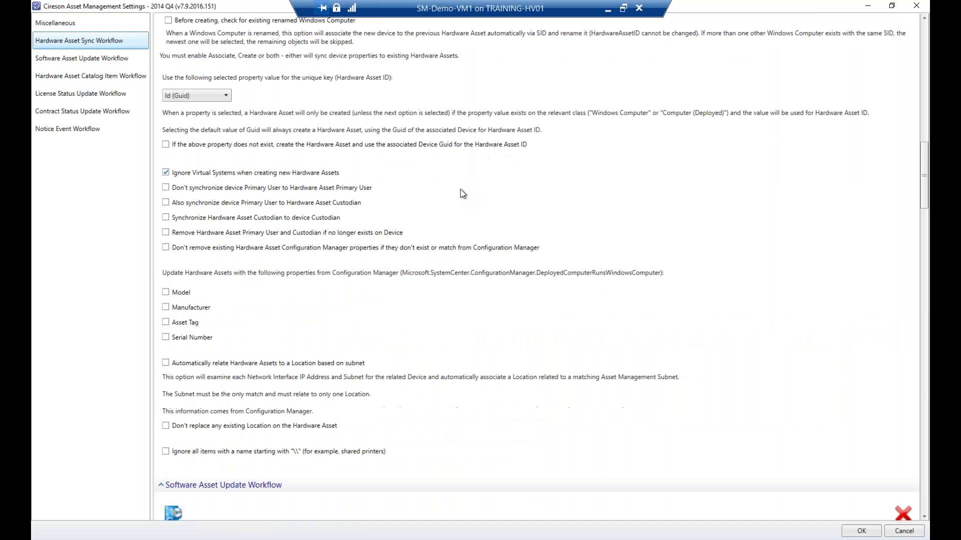
key("ctrl+1")
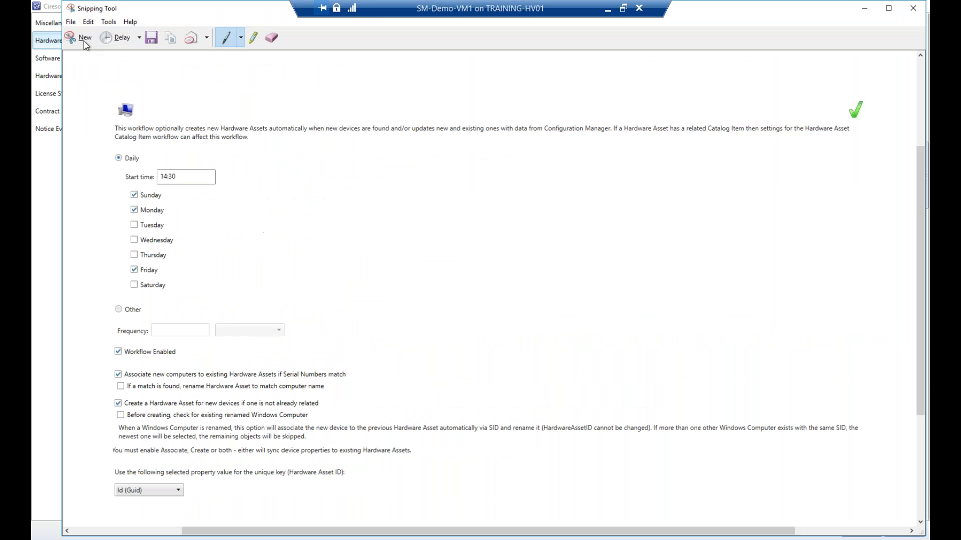
left_click(86, 43)
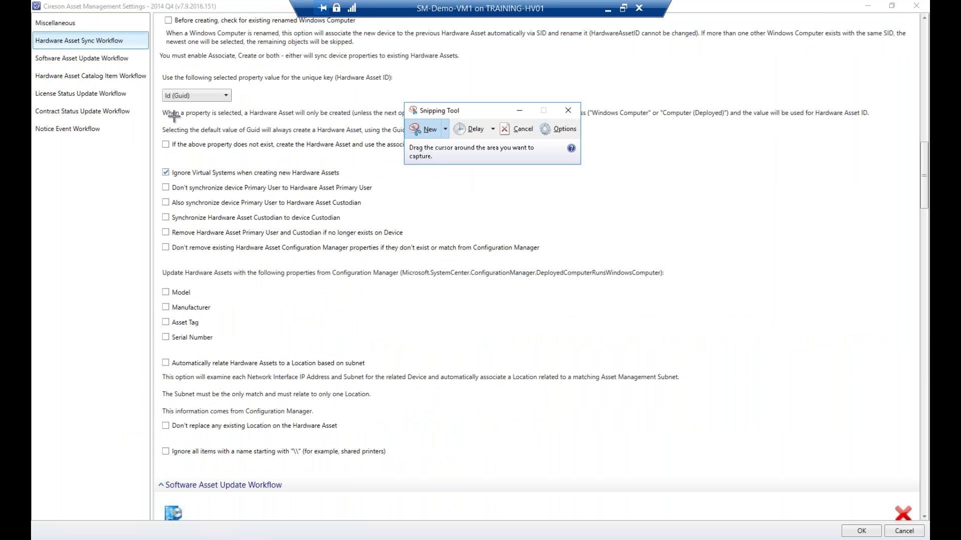
mouse_move(159, 107)
left_mouse_down()
mouse_move(392, 286)
mouse_move(514, 358)
left_mouse_up()
left_click_drag(835, 446, 898, 470)
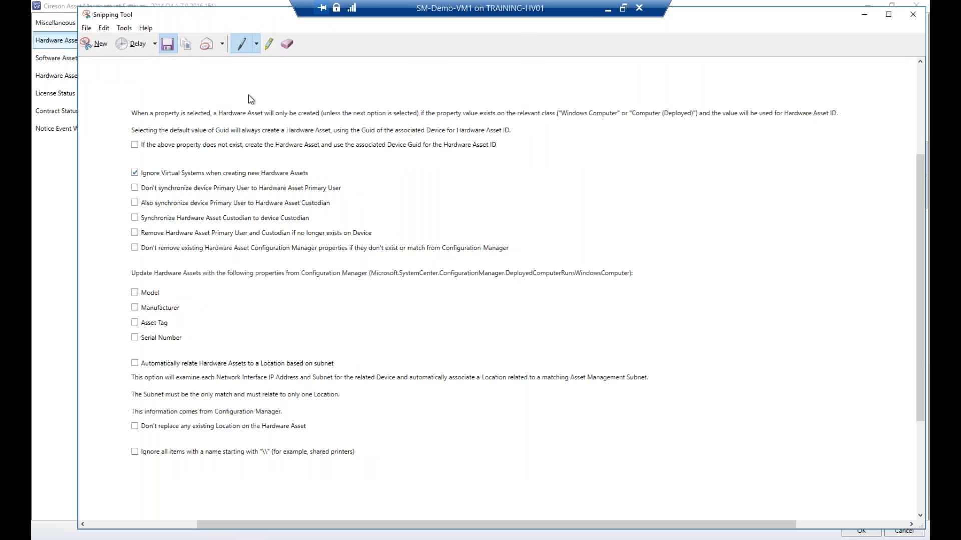
Save the snip to the Desktop as hwa2, replacing the existing PNG, then minimize Snipping Tool and close the Asset Management Settings window
key("ctrl+s")
left_click(441, 297)
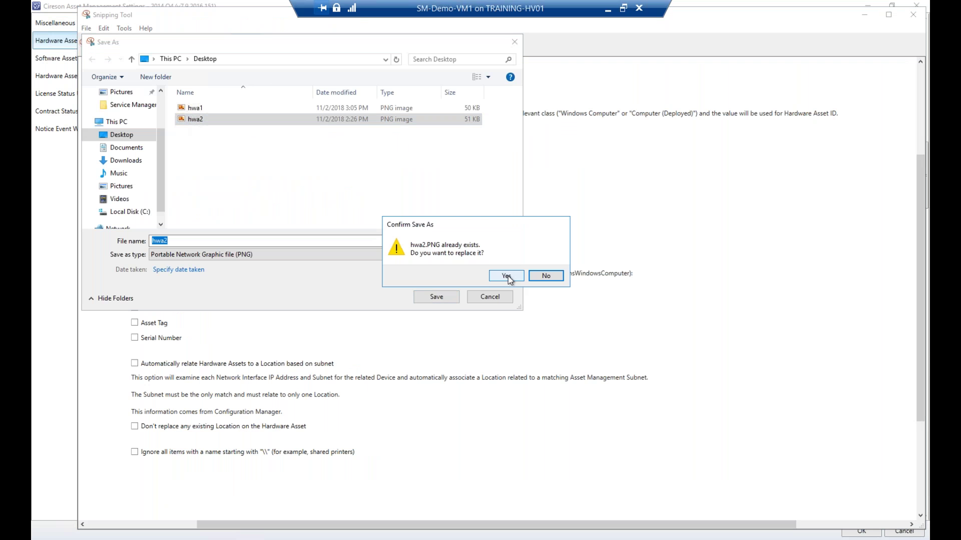
left_click(507, 277)
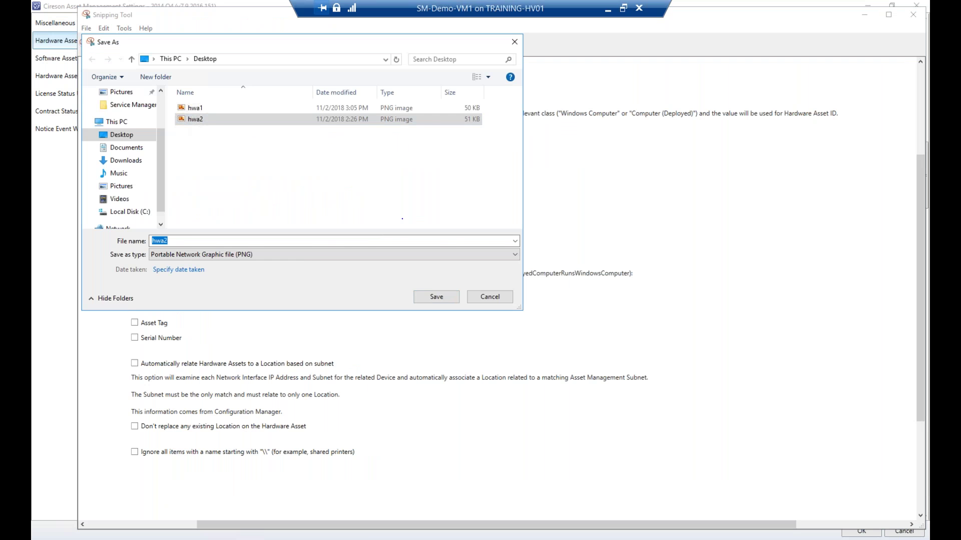
double_click(92, 18)
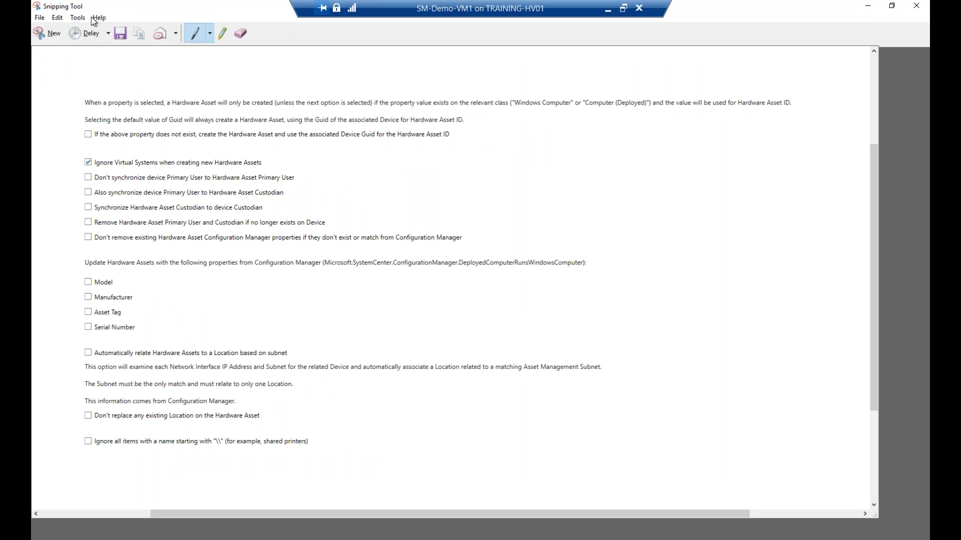
left_click(872, 7)
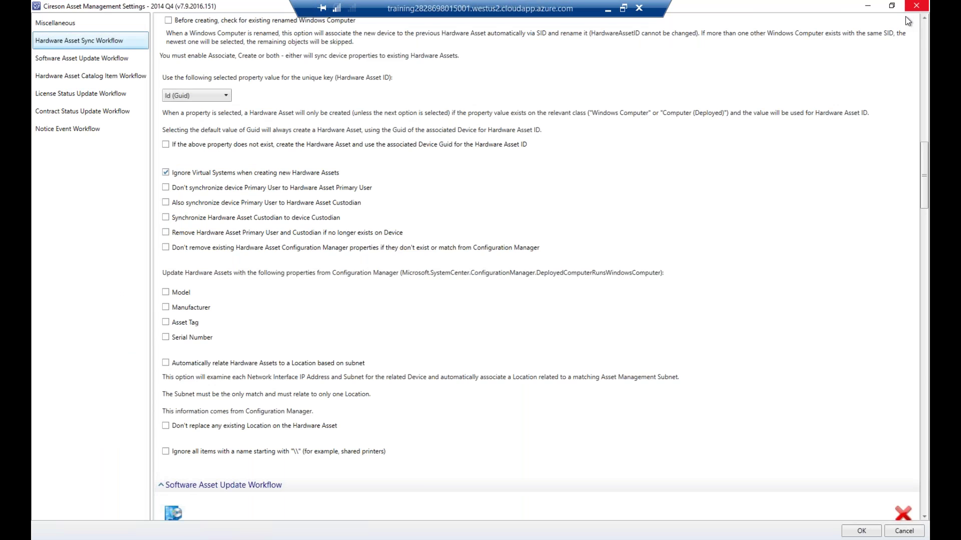
left_click(907, 9)
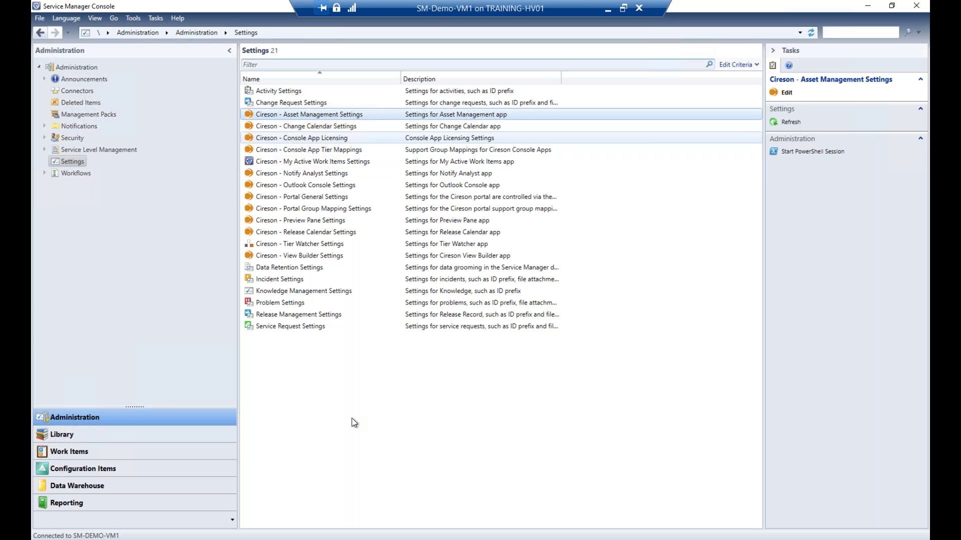
Check MPSyncJob under Data Warehouse Jobs, then start a PowerShell session from the Administration workspace
left_click(105, 483)
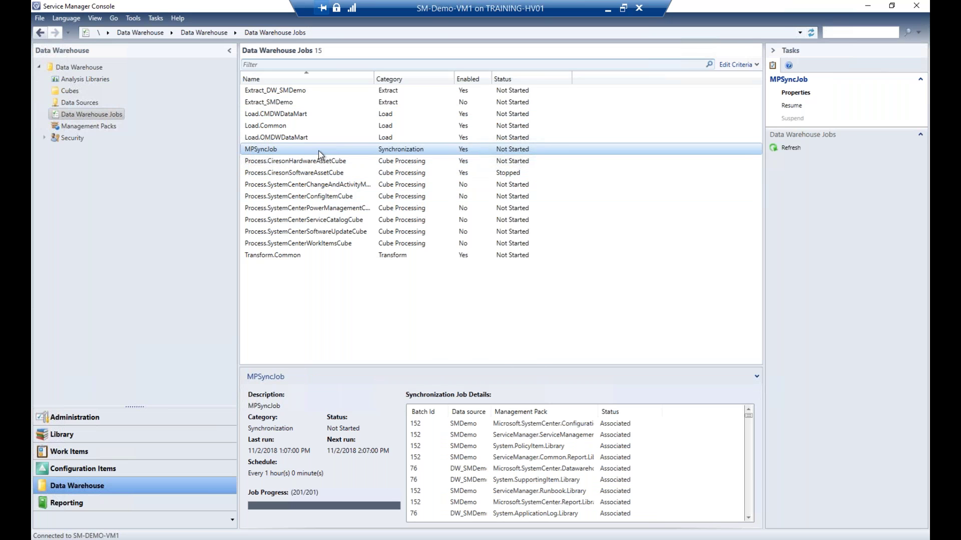
left_click(152, 416)
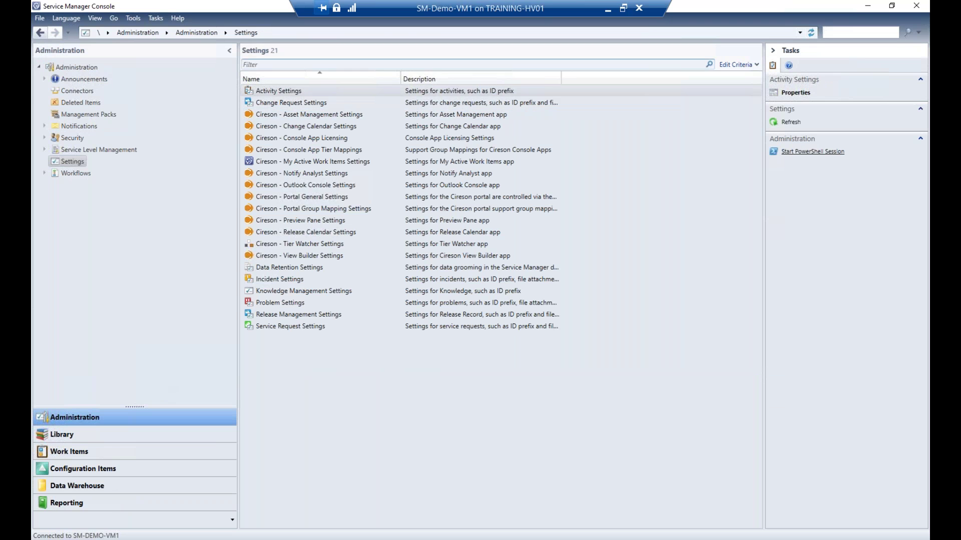
left_click(812, 151)
left_click(433, 185)
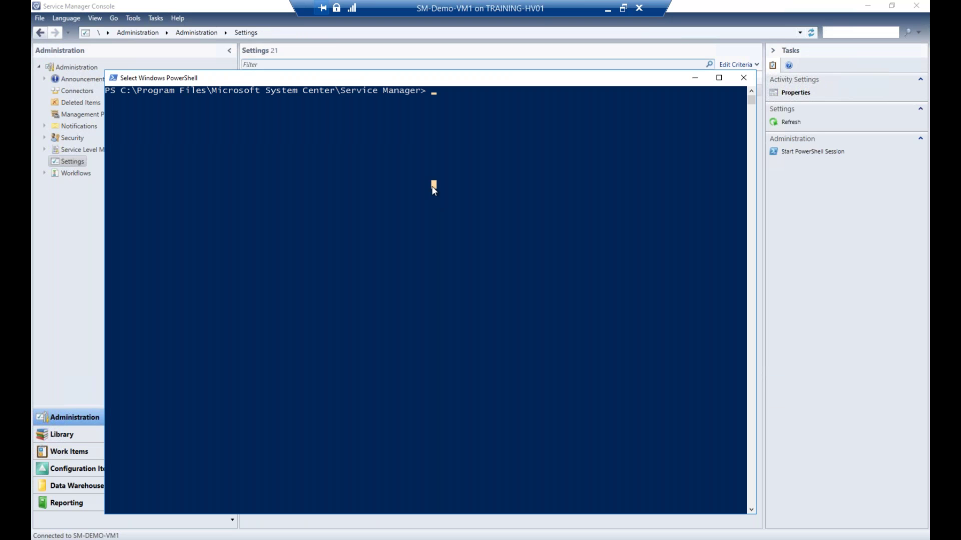
Run Disable-SCDWJob -JobName mpsyncjob -ComputerName smdw-demo-vm1 in PowerShell to disable the management pack synchronization job
type("disable")
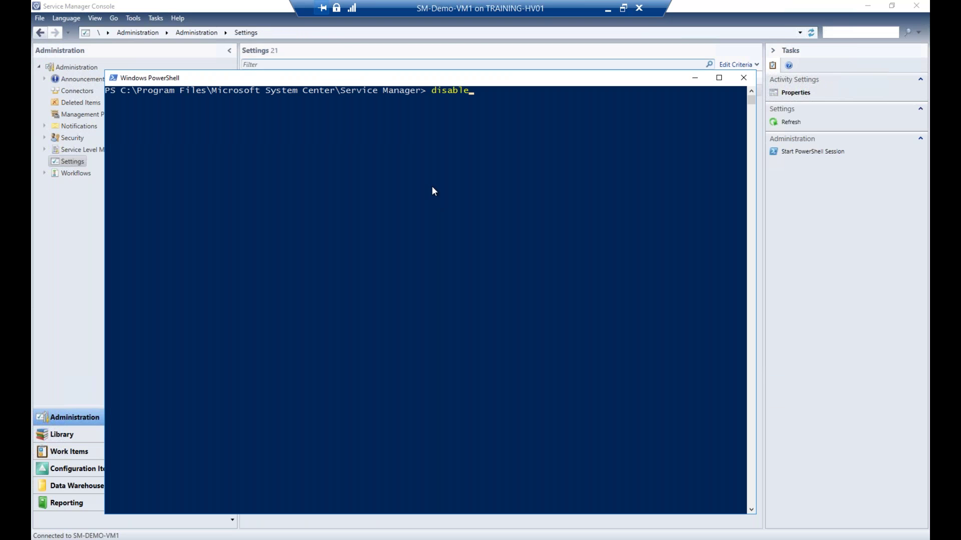
type("-scdwjob")
key("Tab")
type("-jobna")
key("Tab")
type("mpsyncjob -comp")
key("Tab")
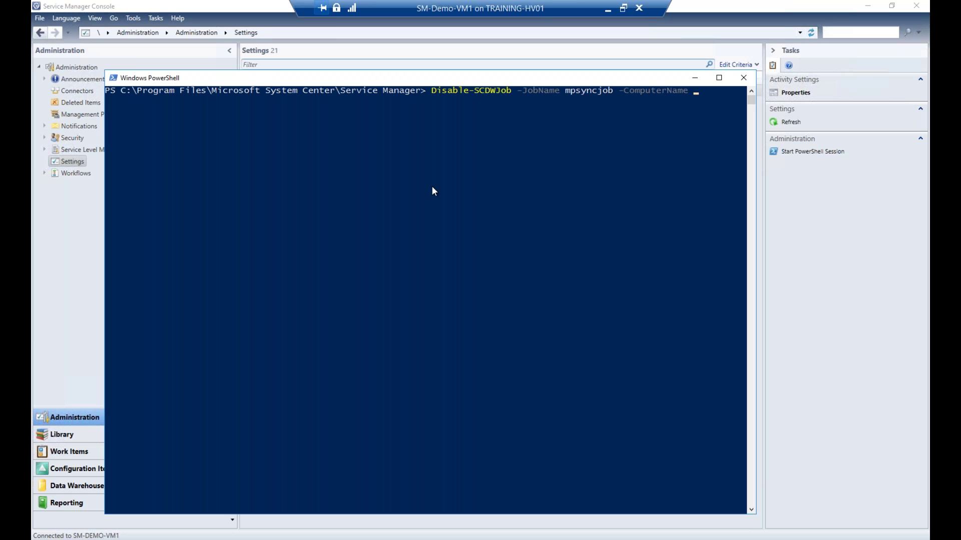
type("smdw-demo-vm1")
left_click(701, 119)
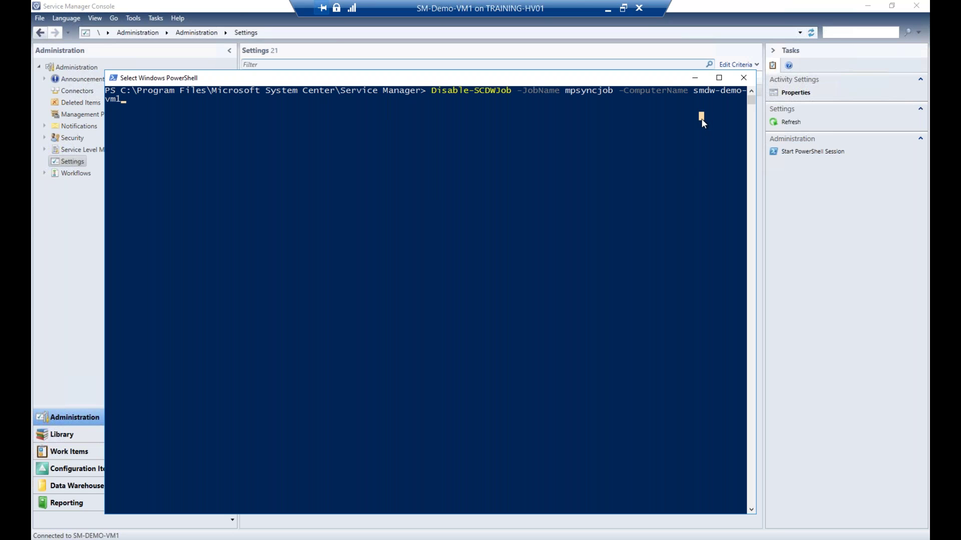
key("Return")
scroll(412, 148, "down", 15)
left_click(412, 148)
scroll(412, 148, "up", 3)
scroll(413, 149, "up", 12)
key("Return")
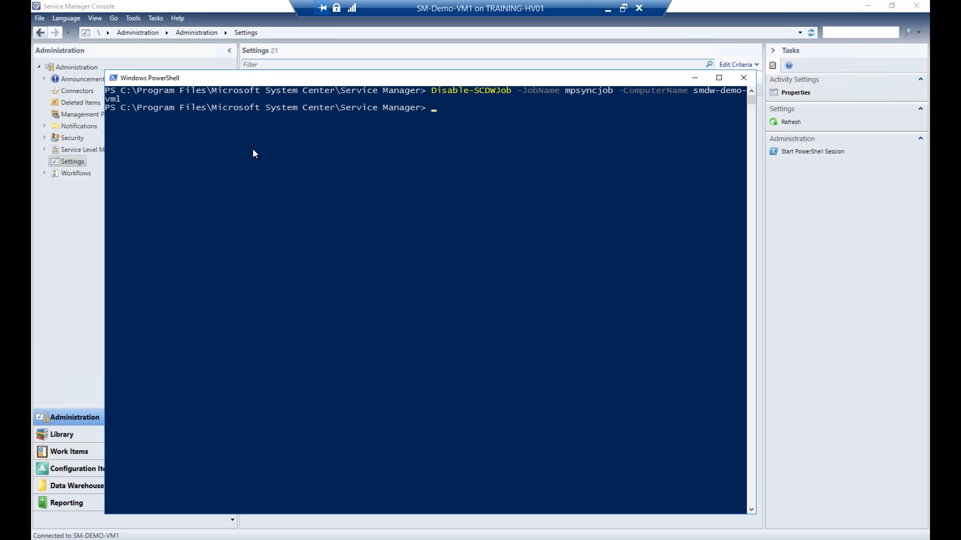
Check the enabled state of MPSyncJob in the data warehouse jobs list and return to the Administration workspace
left_click(87, 489)
left_click(87, 488)
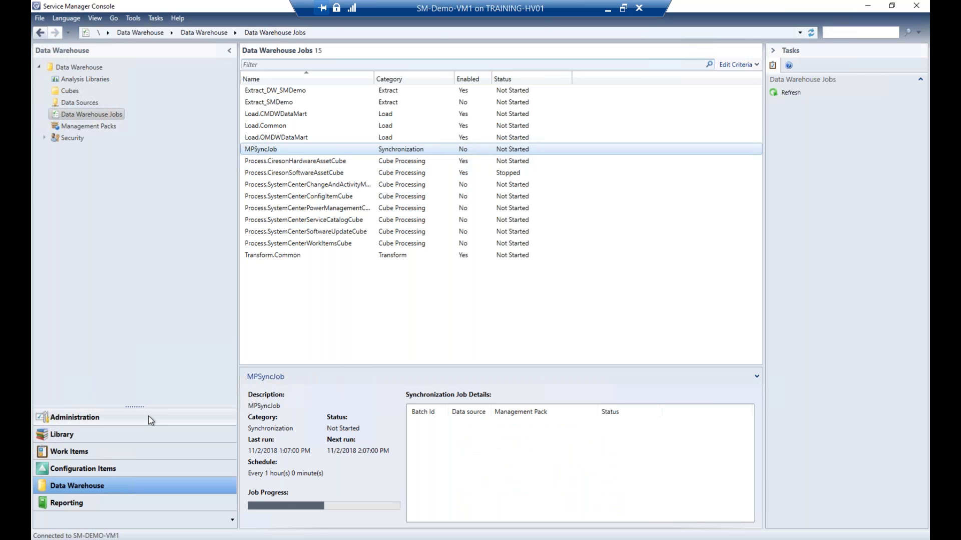
left_click(150, 418)
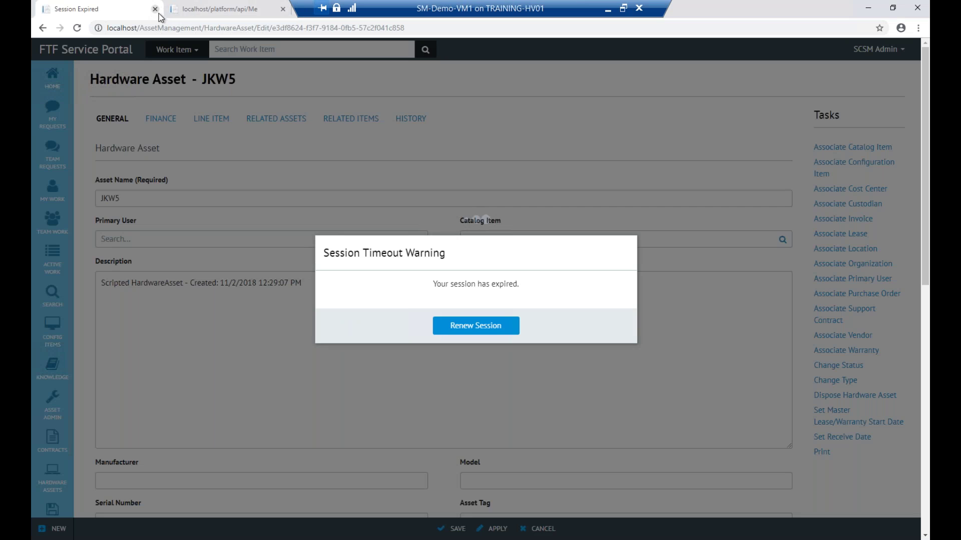
Close the expired service portal session in Chrome and open softwaredownloads.cireson.com in a new browser window
left_click(160, 17)
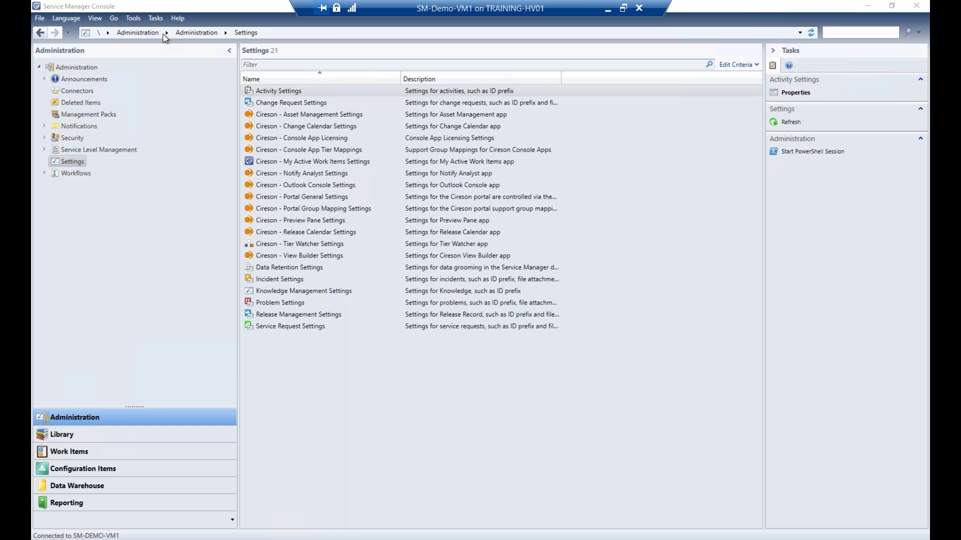
left_click(152, 539)
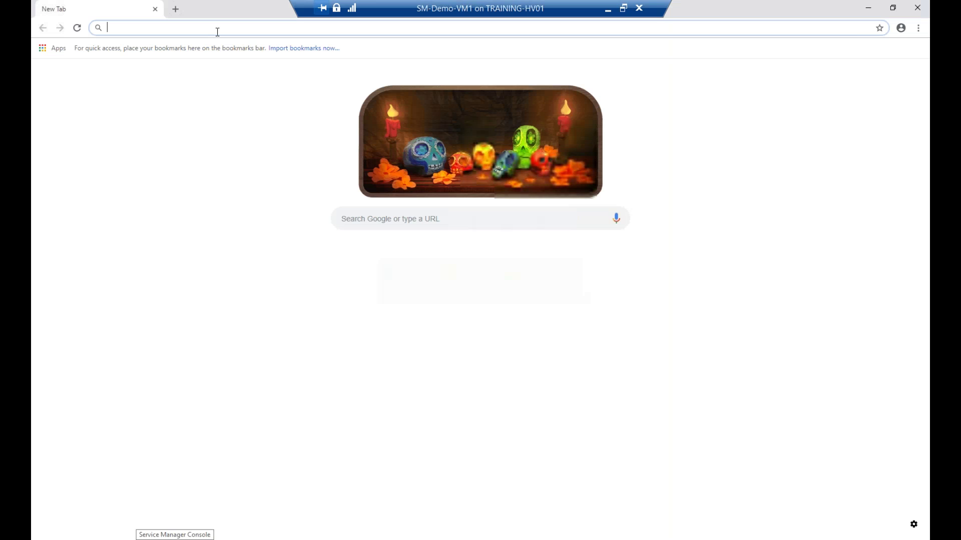
type("softw")
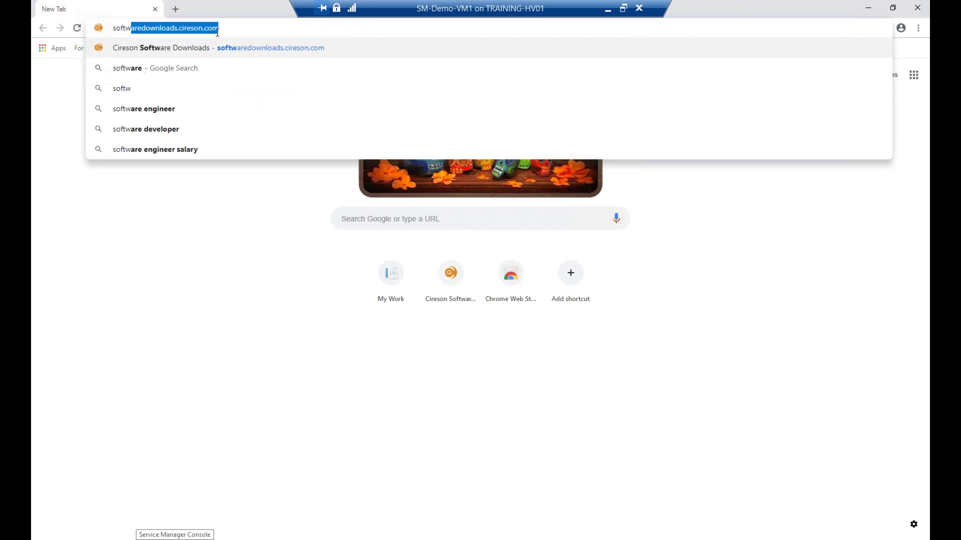
key("End")
key("Return")
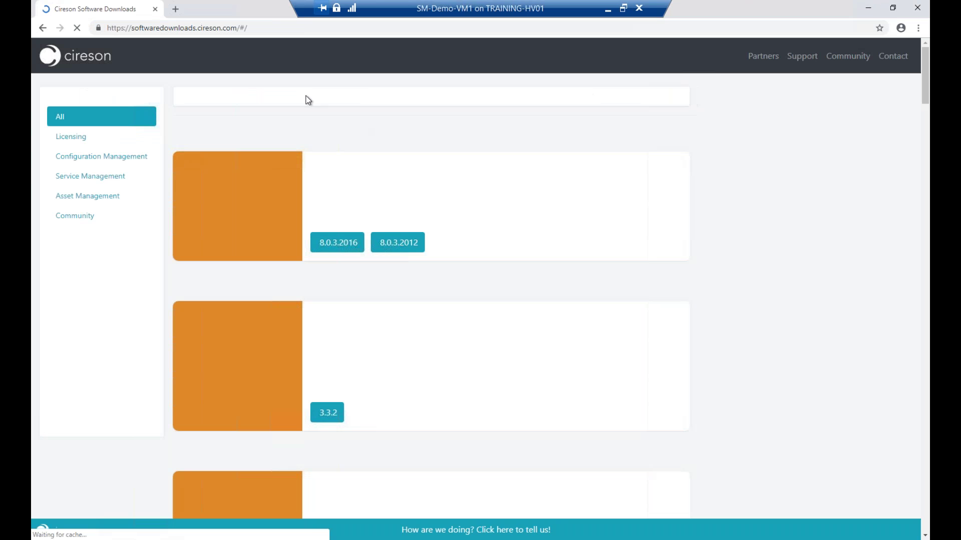
Search the downloads for "asset" and download SCSM Asset Management 8.0.11.2016, accepting its license agreement
left_click(236, 94)
type("asset")
left_click(357, 215)
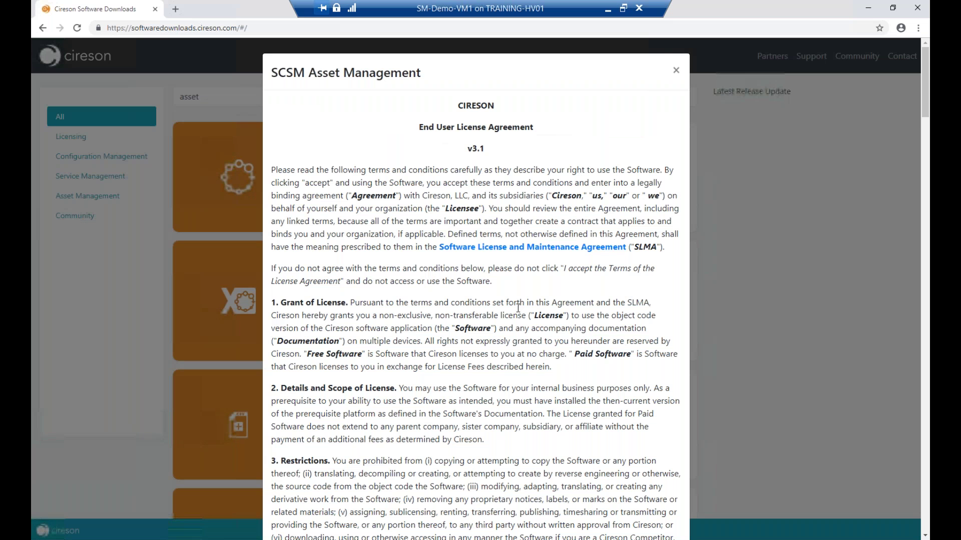
scroll(615, 479, "down", 15)
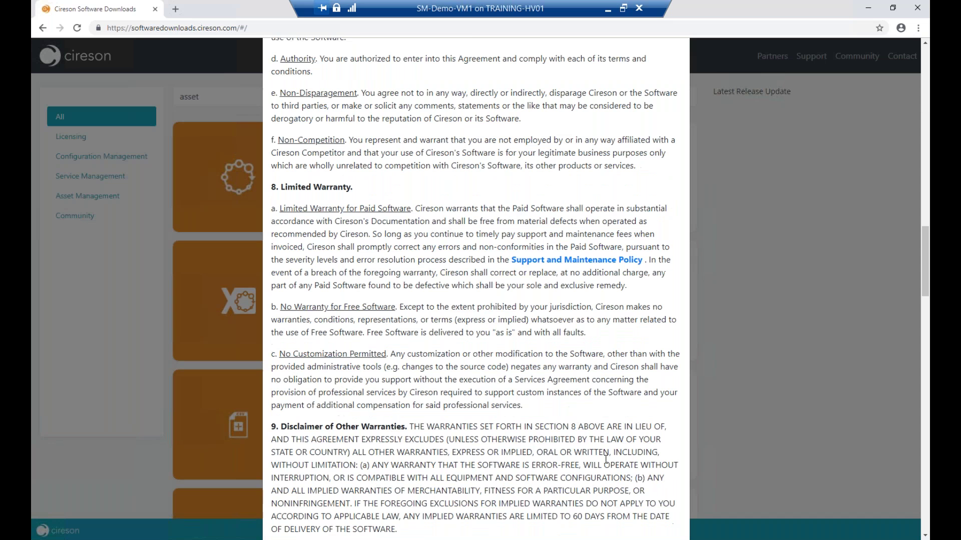
scroll(606, 459, "down", 15)
left_click(616, 506)
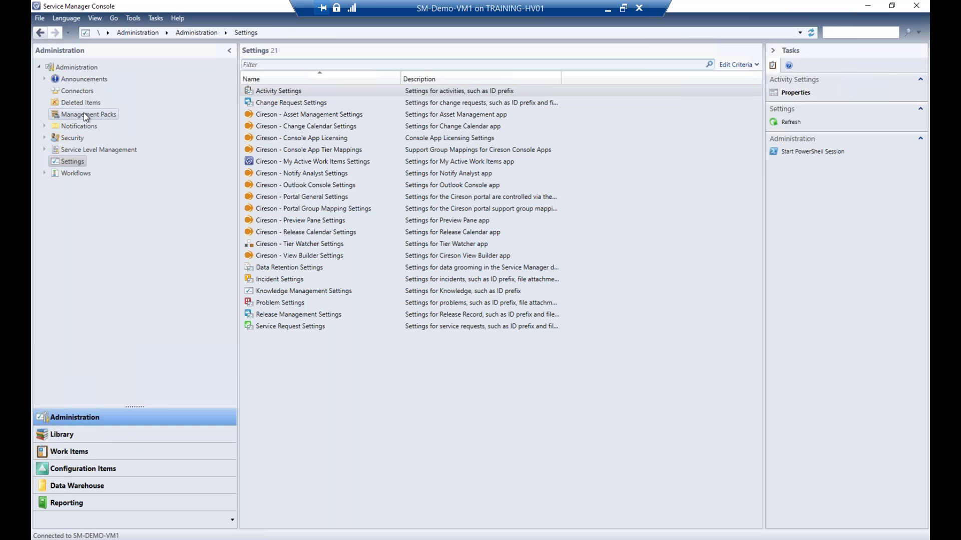
Switch to the Service Manager Console and filter the Management Packs list by "asset"
left_click(84, 114)
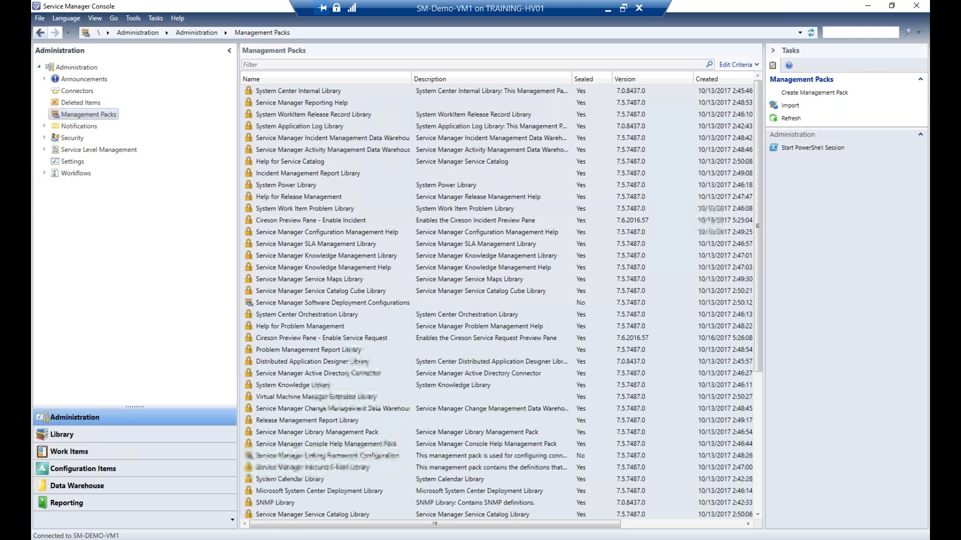
left_click(291, 65)
type("asset")
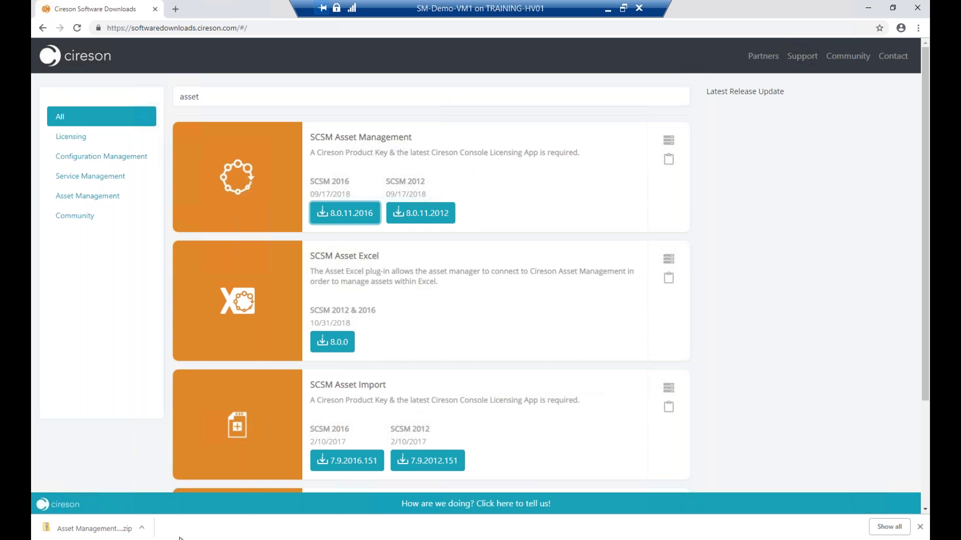
Show the downloaded Asset Management 8.0.11.2016 zip in its folder and unblock the file in its properties
left_click(143, 532)
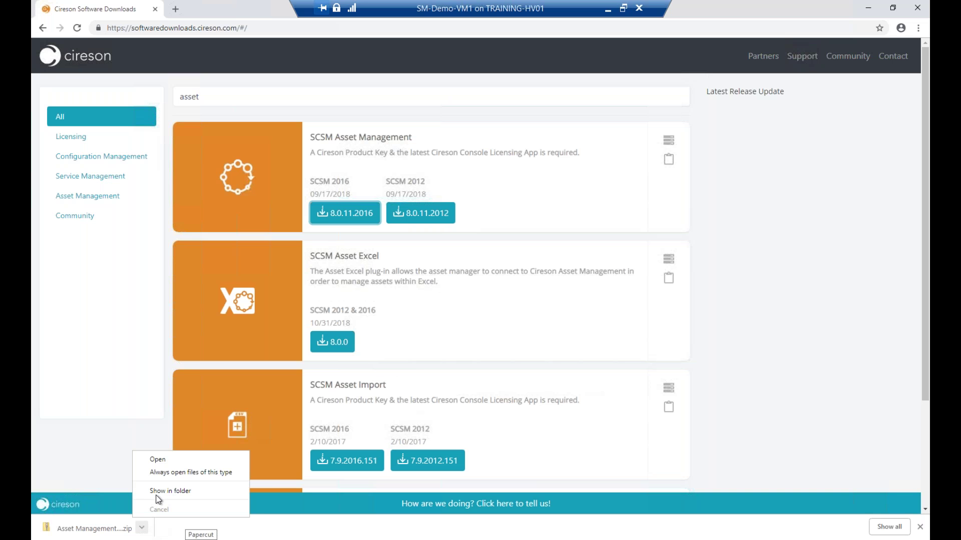
left_click(154, 490)
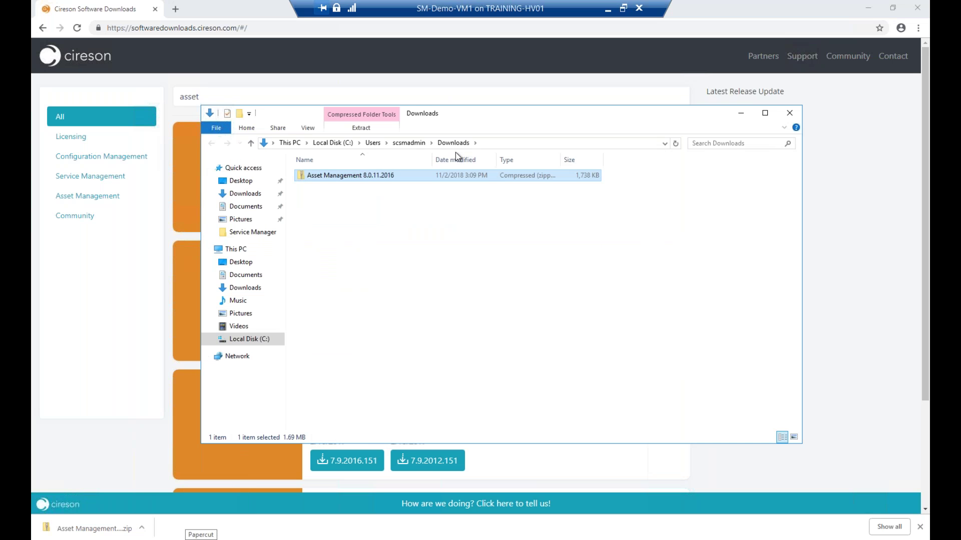
right_click(357, 182)
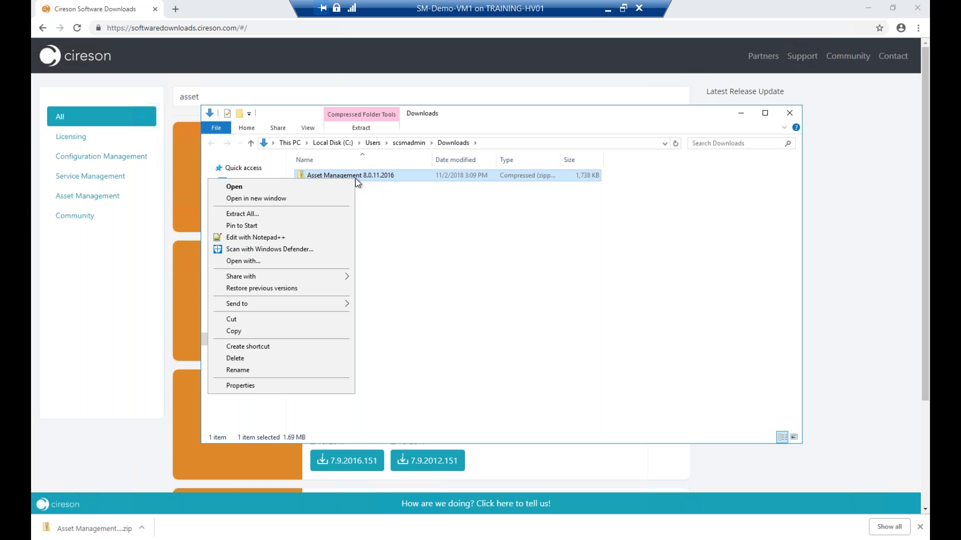
left_click(275, 386)
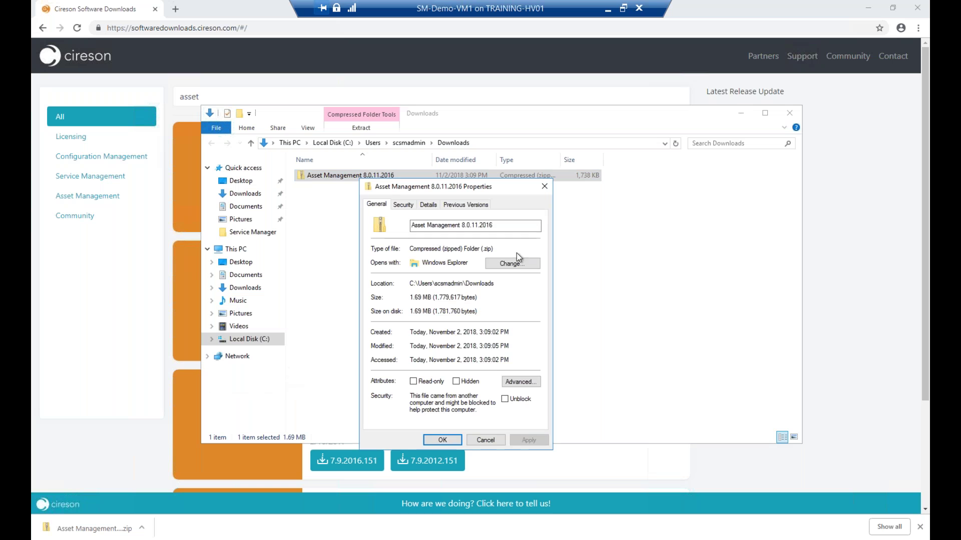
left_click(504, 399)
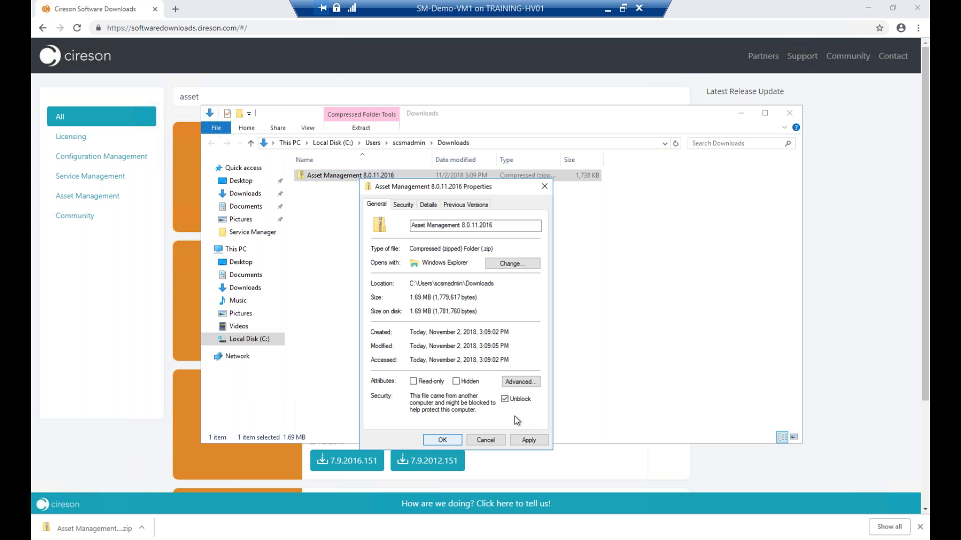
left_click(442, 440)
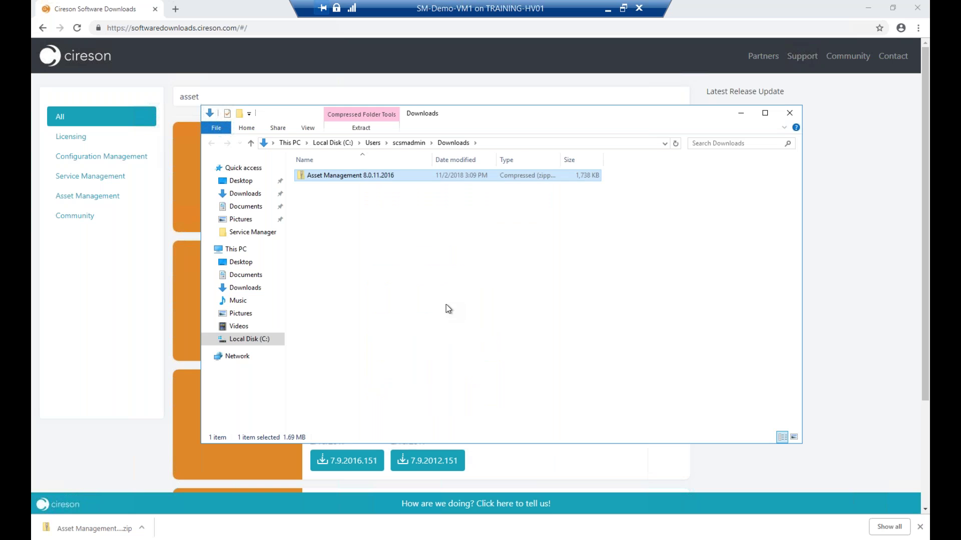
Recheck the zip file's properties for the security block and close them
right_click(361, 175)
left_click(337, 384)
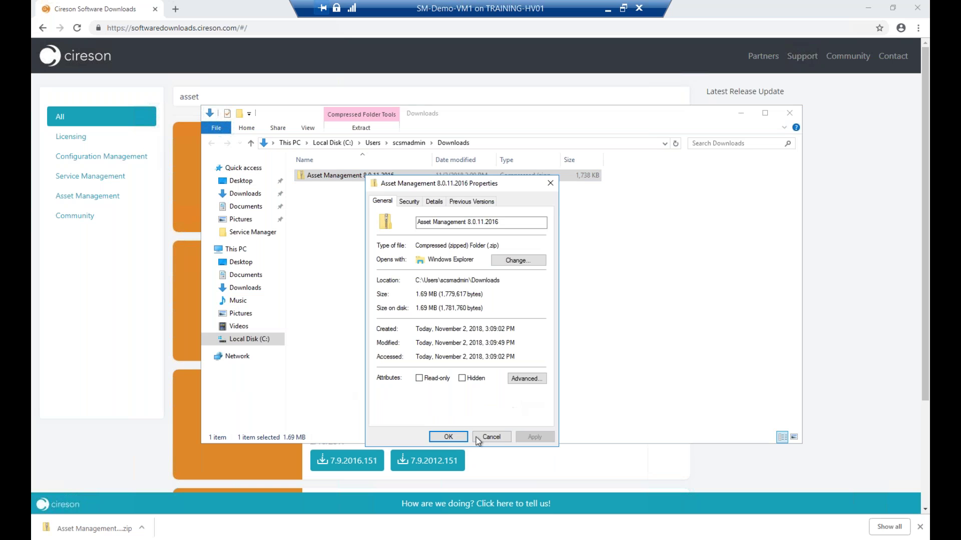
left_click(444, 437)
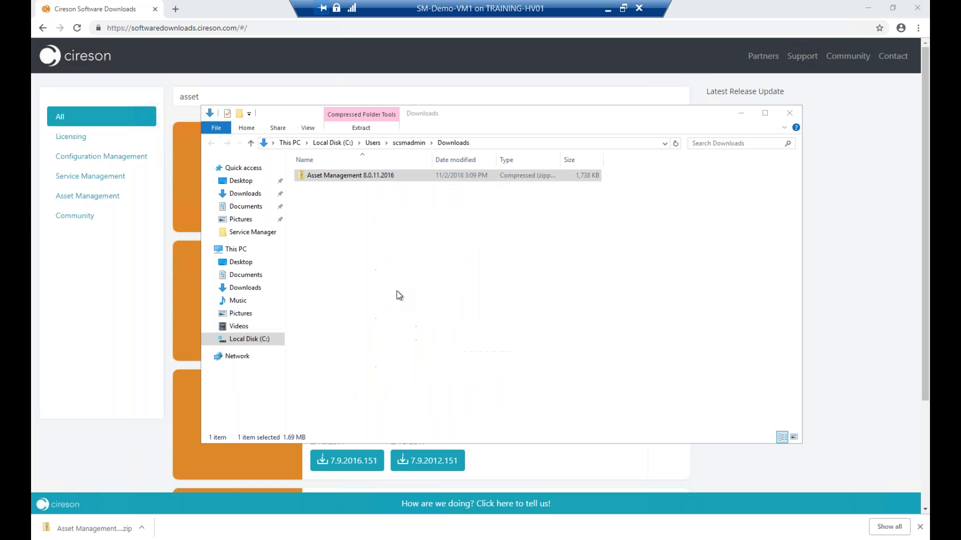
Extract the Asset Management 8.0.11.2016 zip within Downloads, open the extracted Asset Management folder and reposition its window
right_click(349, 180)
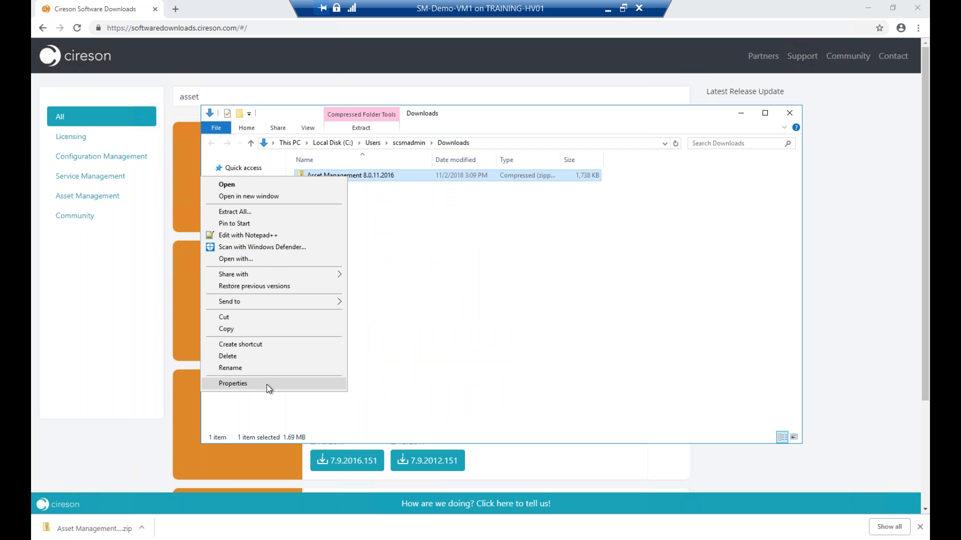
left_click(267, 212)
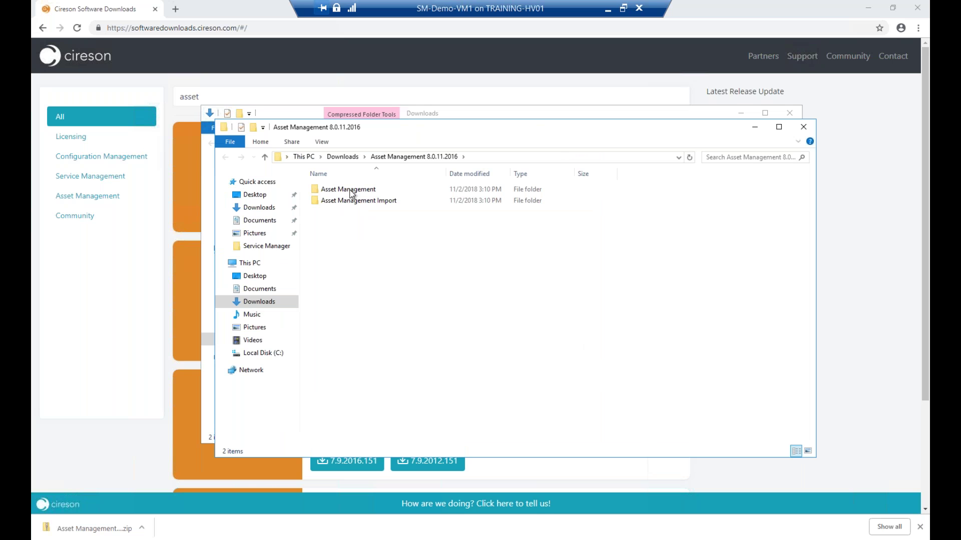
double_click(351, 194)
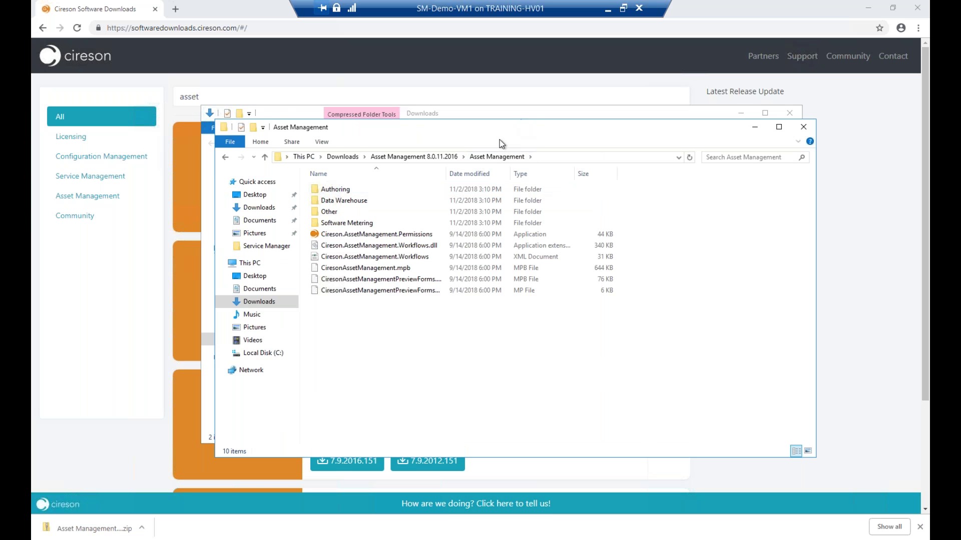
left_click_drag(499, 140, 483, 149)
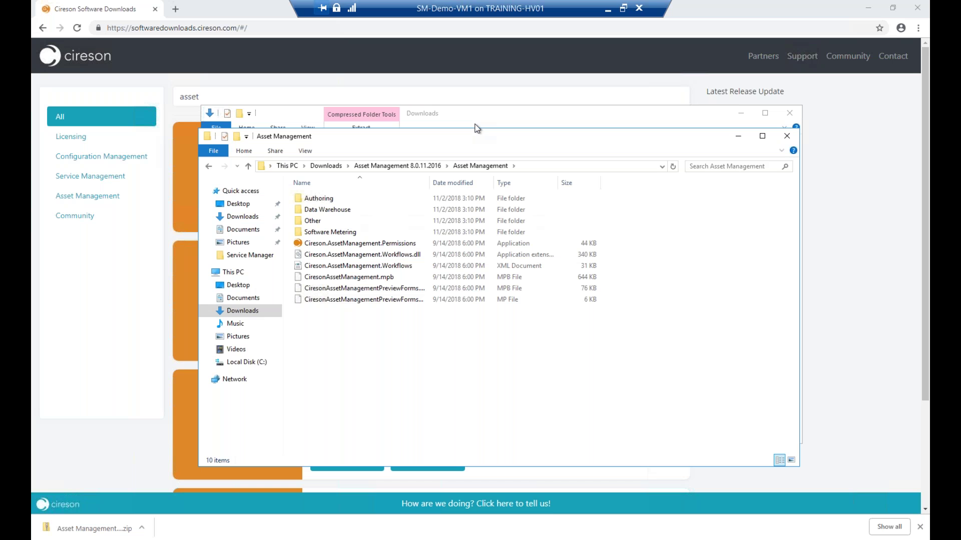
Close the Downloads window and switch to the Service Manager Console
left_click(788, 117)
left_click(789, 113)
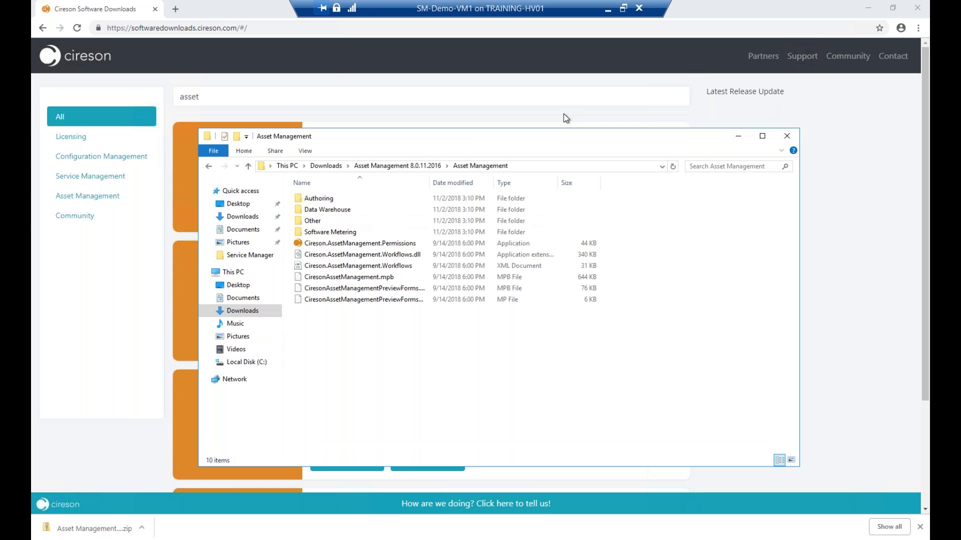
left_click(184, 539)
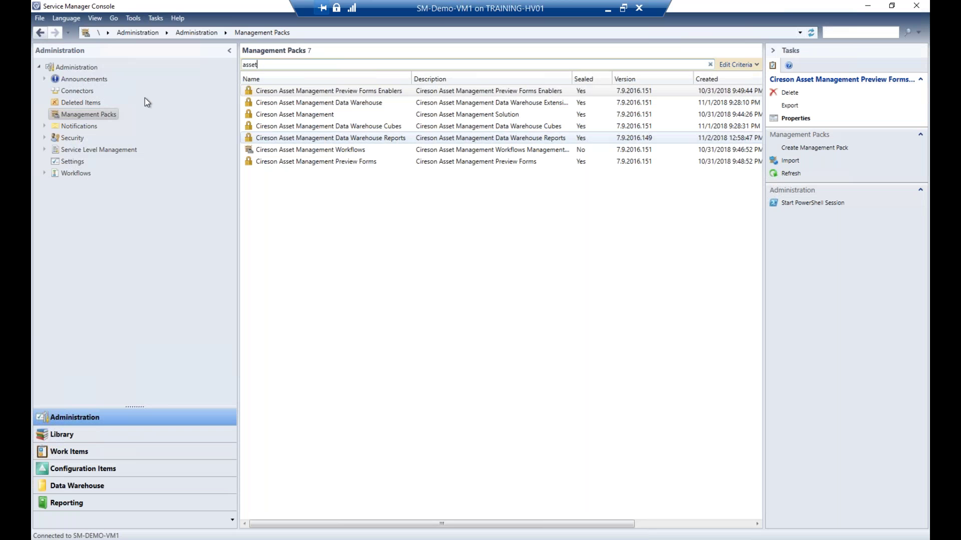
Start a management pack import and browse to the Asset Management folder inside Downloads\Asset Management 8.0.11.2016
left_click(98, 113)
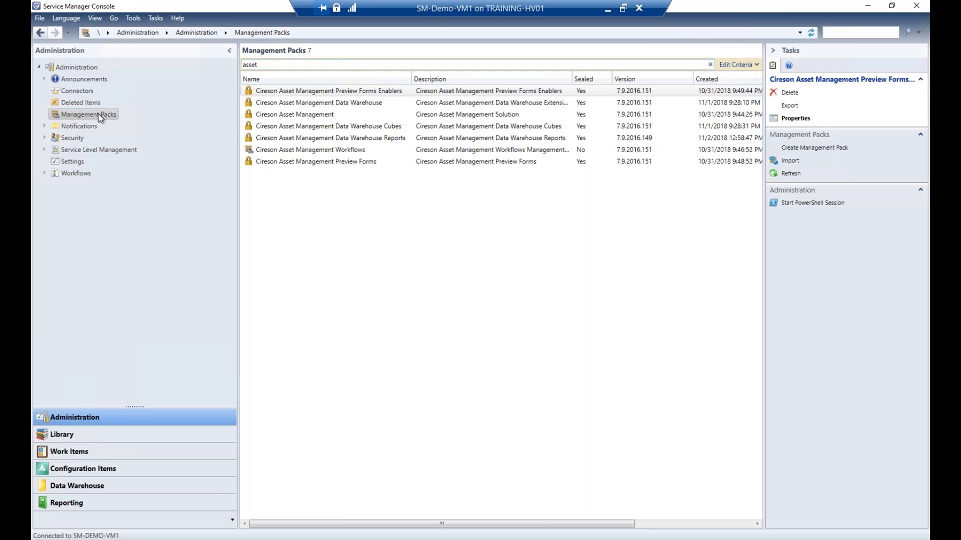
right_click(99, 115)
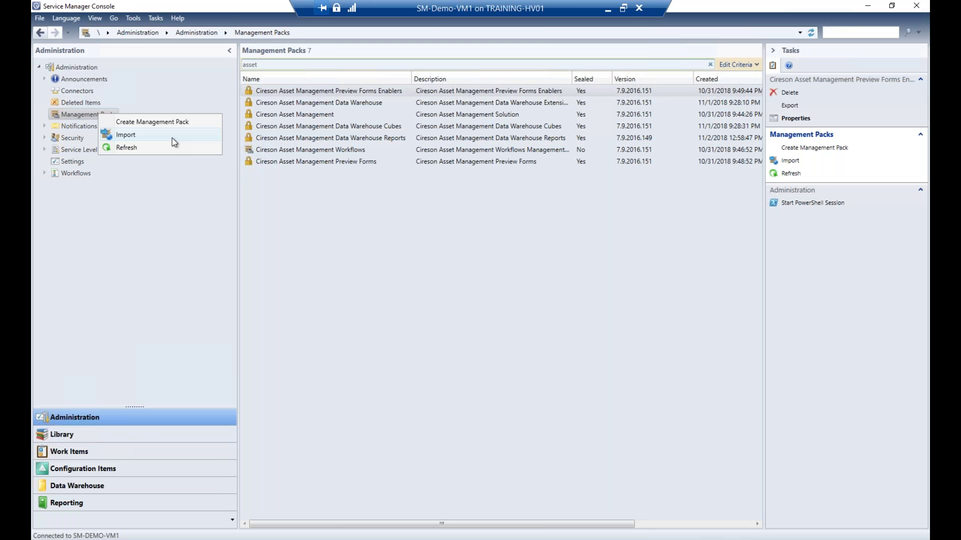
left_click(174, 143)
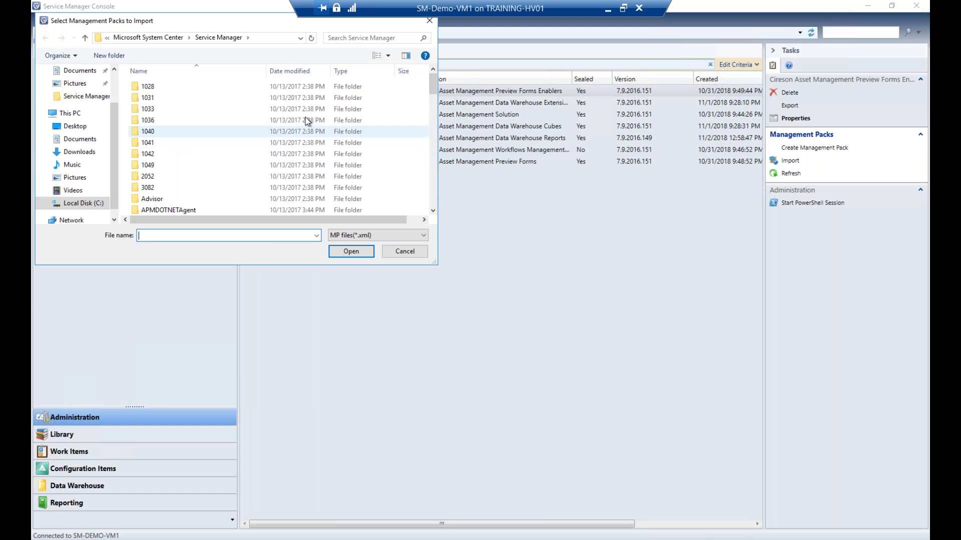
left_click(90, 152)
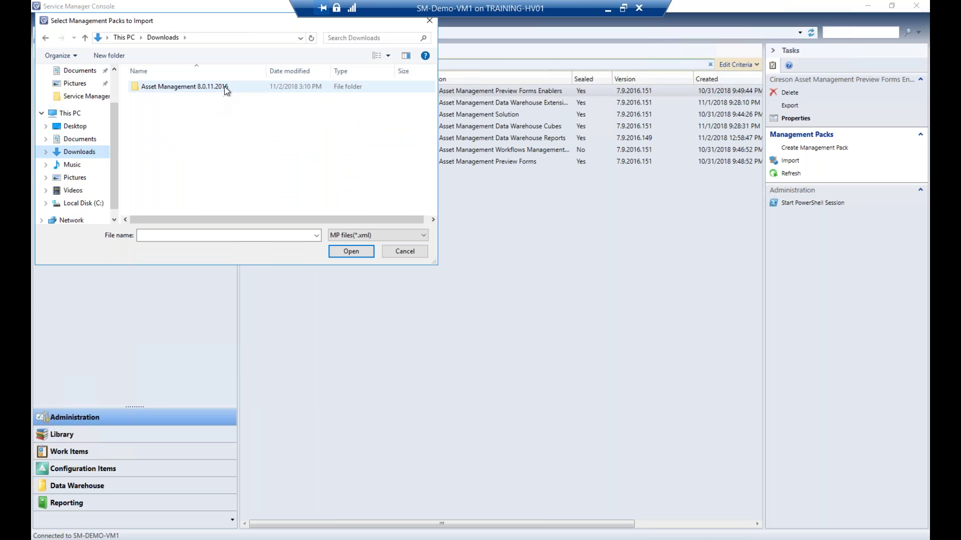
double_click(225, 88)
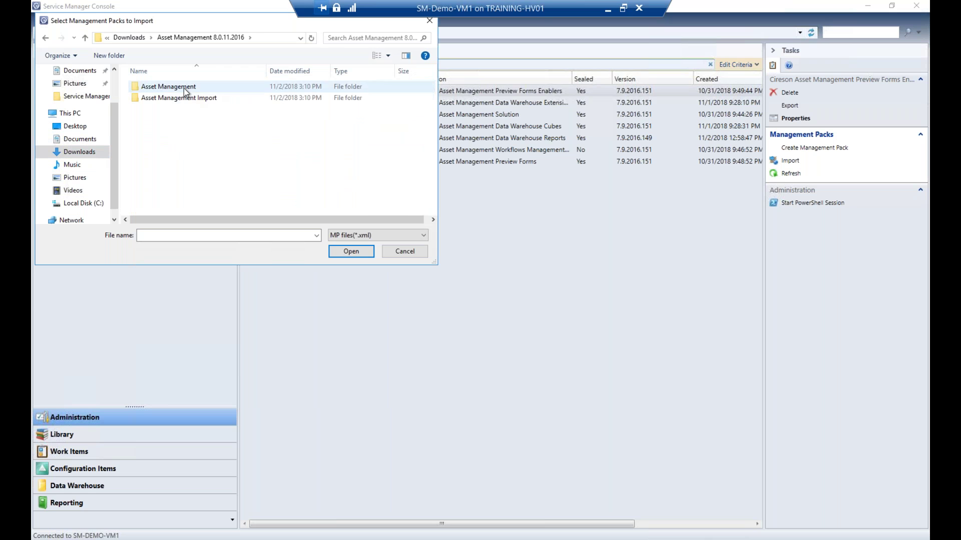
double_click(184, 88)
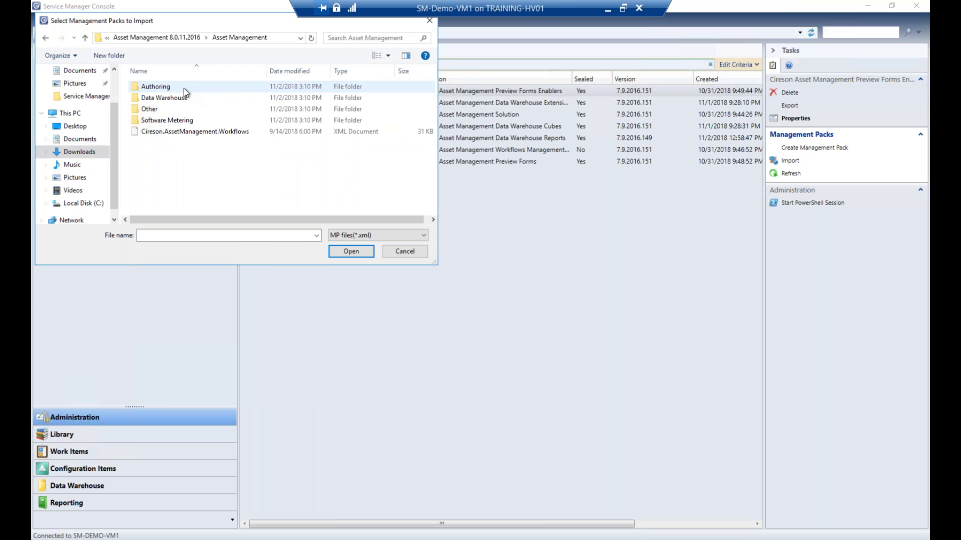
Show MPB files in the file picker and import CiresonAssetManagement.mpb as a management pack
left_click(383, 236)
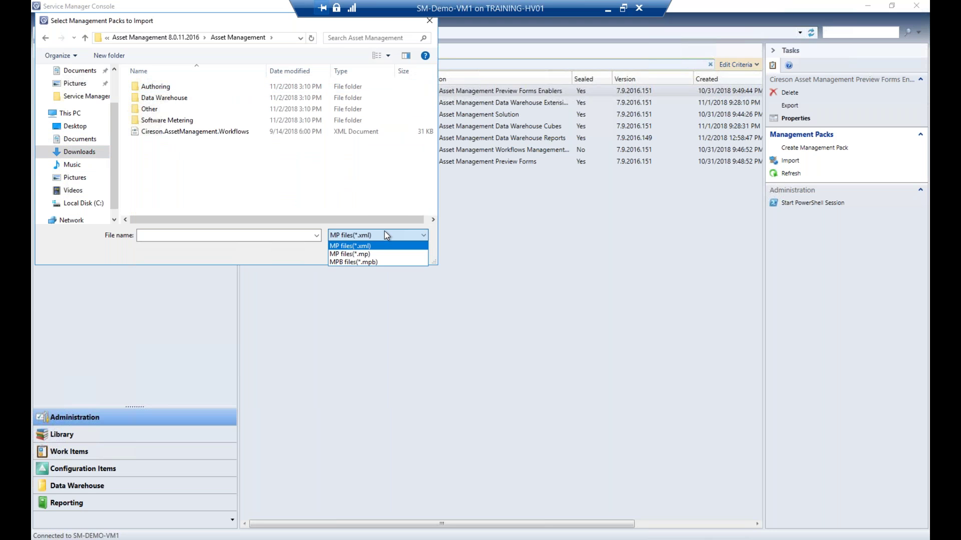
left_click(362, 262)
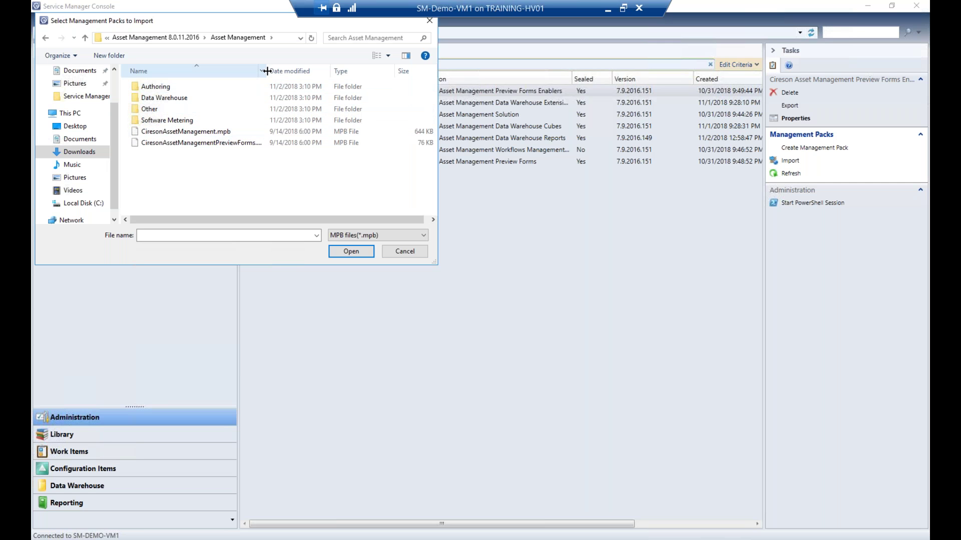
left_click_drag(267, 72, 283, 71)
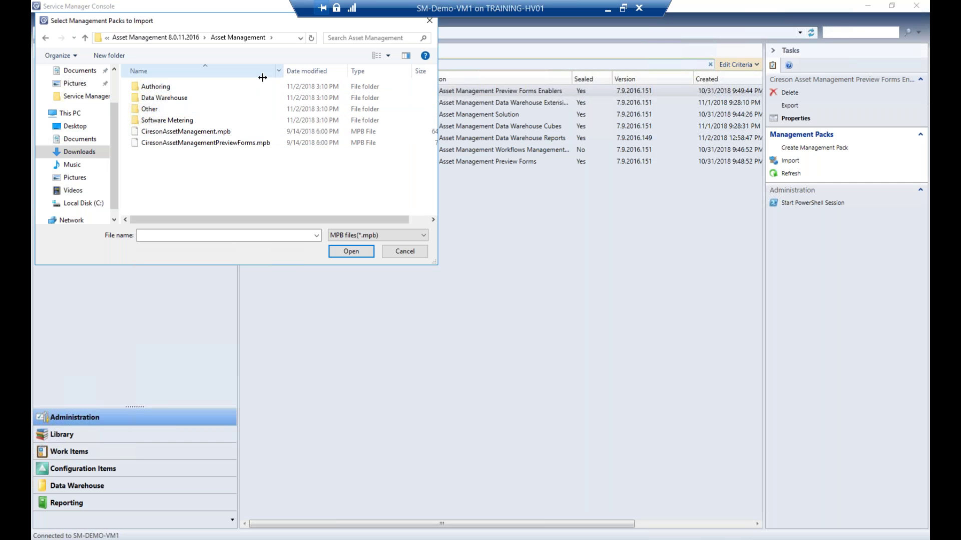
left_click(222, 133)
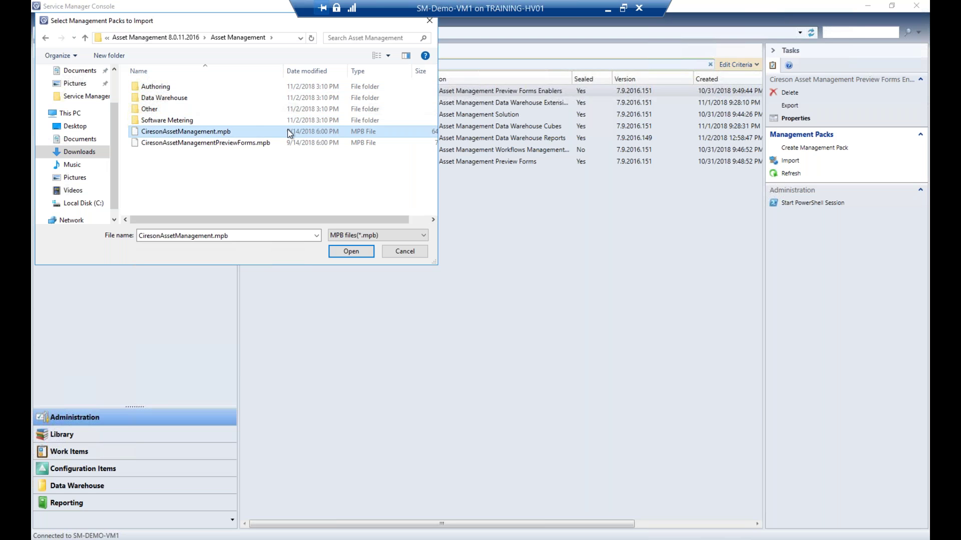
left_click(360, 250)
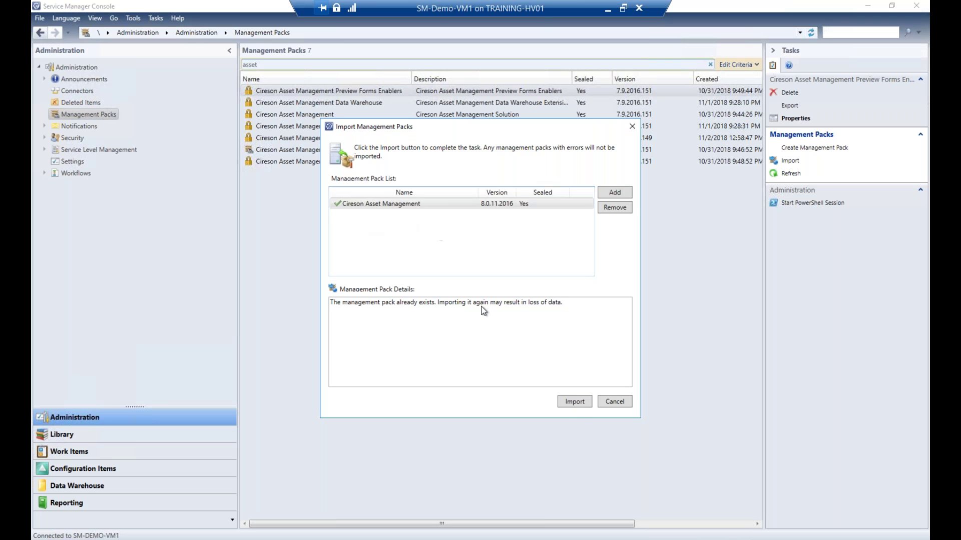
left_click(575, 402)
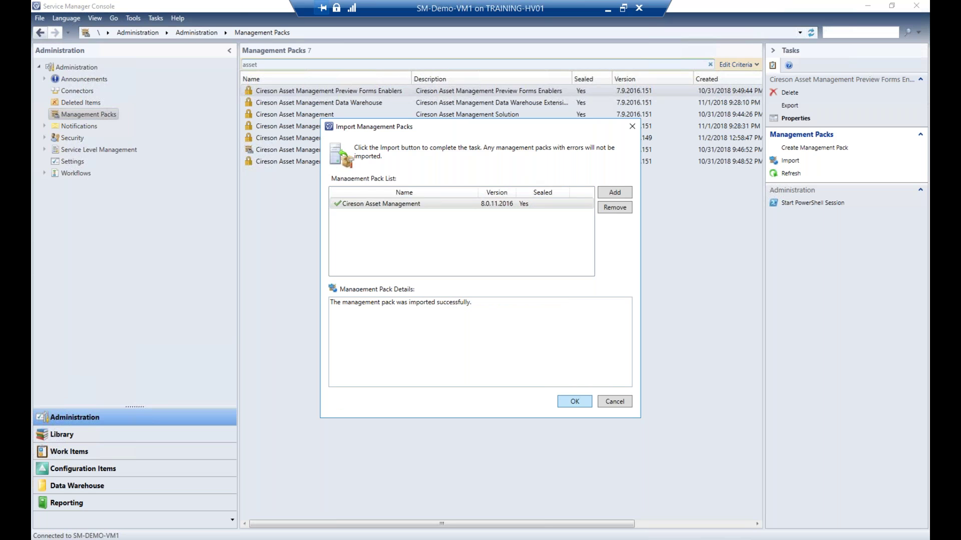
left_click(575, 402)
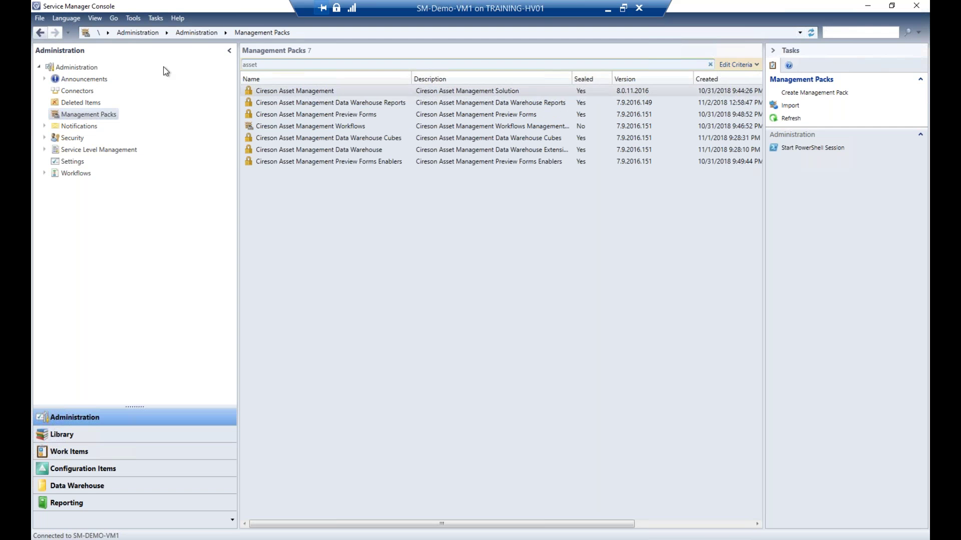
Check the Cireson Asset Management pack's version in the list and import the CiresonAssetManagementPreviewForms.mpb bundle
left_click(648, 93)
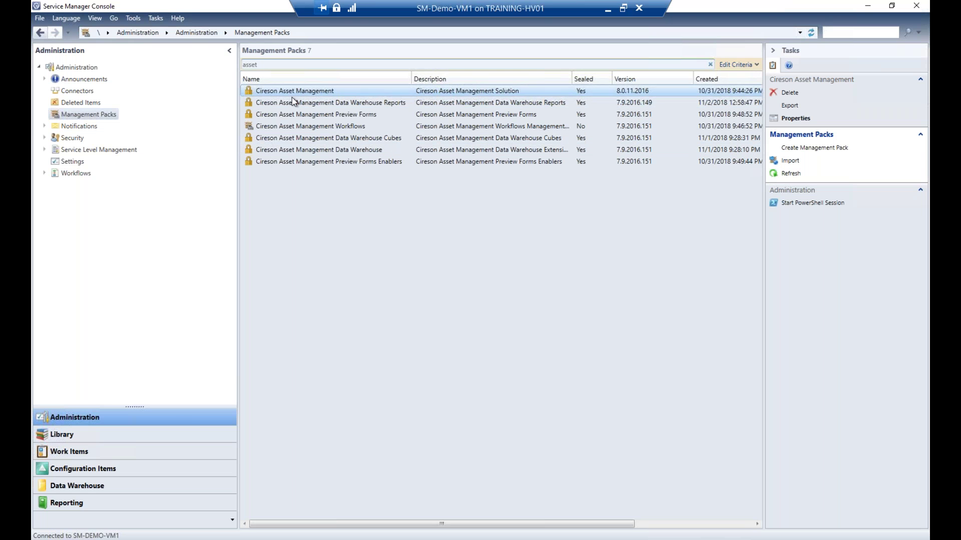
right_click(89, 116)
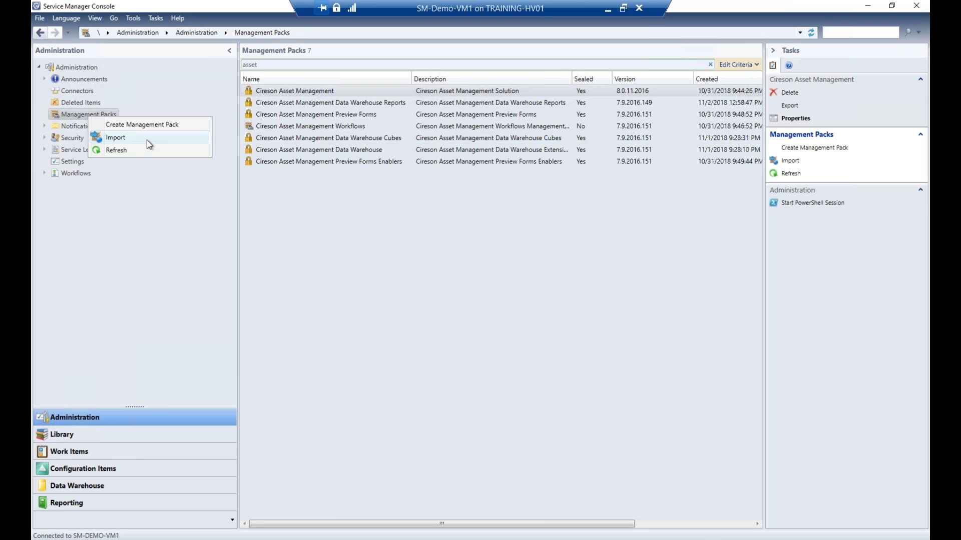
left_click(149, 144)
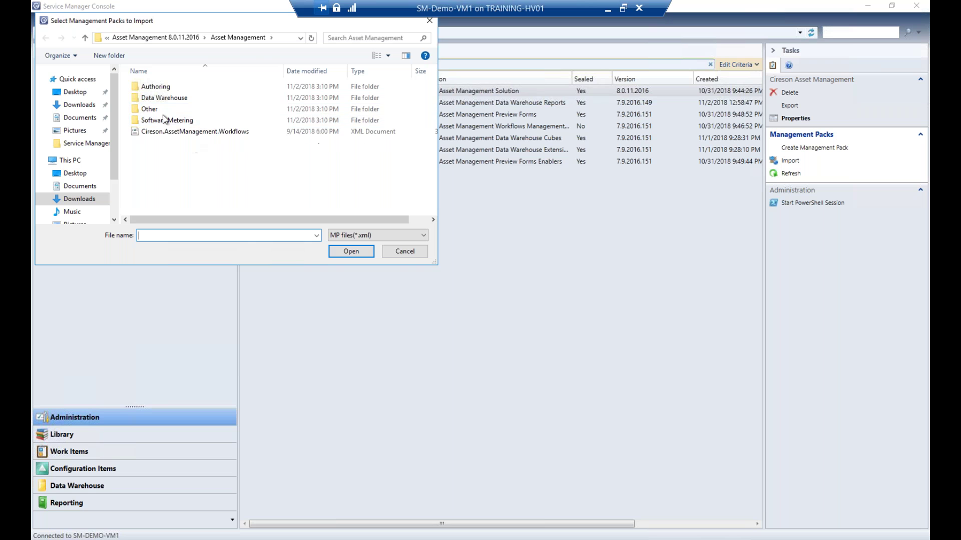
left_click(391, 237)
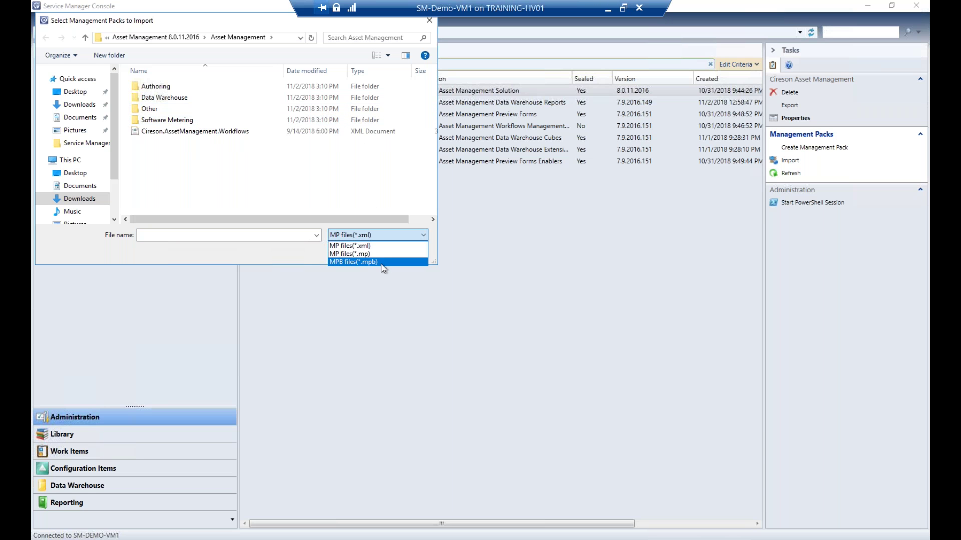
left_click(383, 263)
left_click(235, 144)
left_click(359, 253)
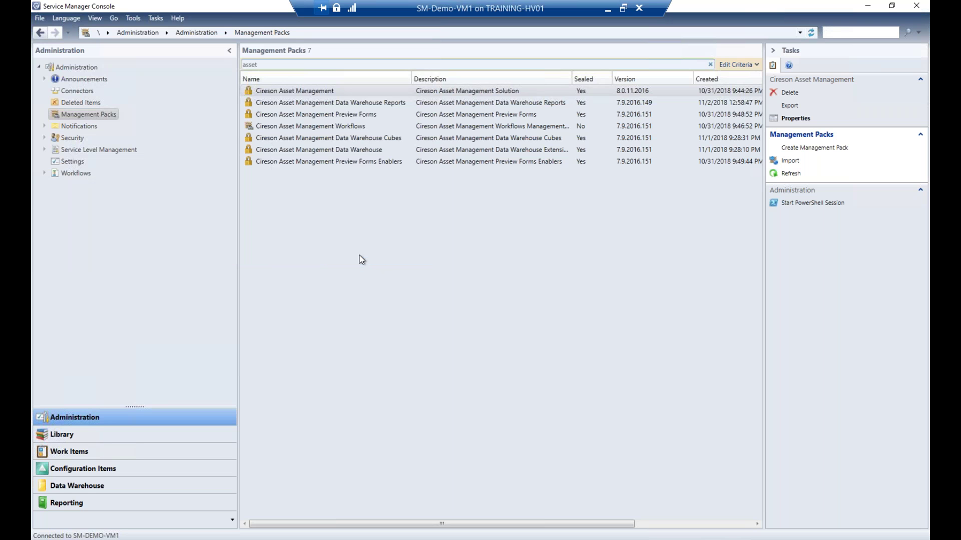
left_click(572, 401)
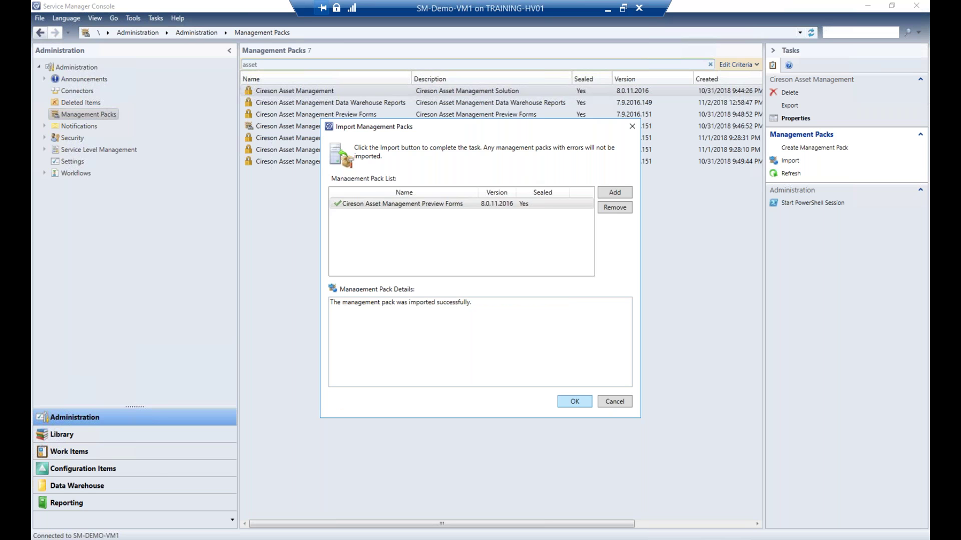
left_click(575, 402)
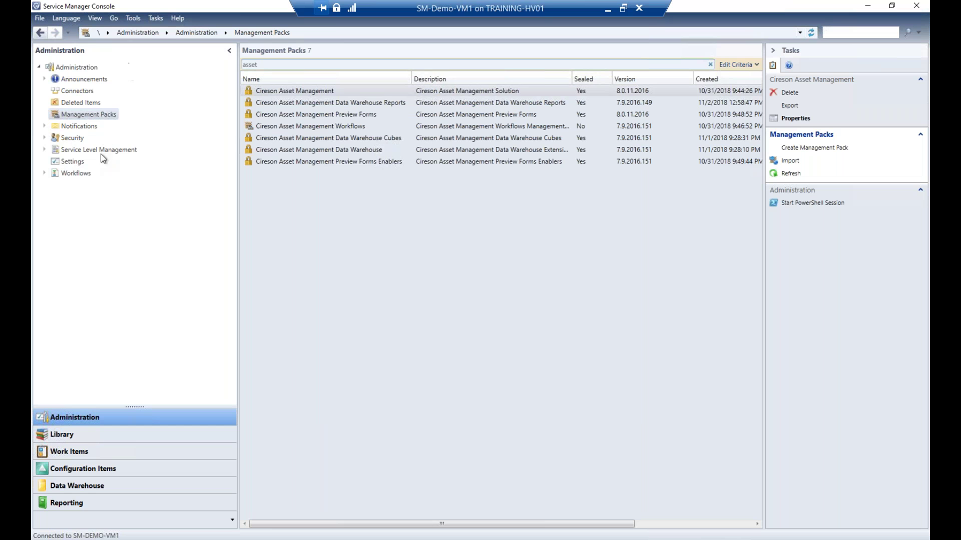
Import the Cireson.AssetManagement.Workflows XML management pack, reviewing its details before importing
right_click(100, 115)
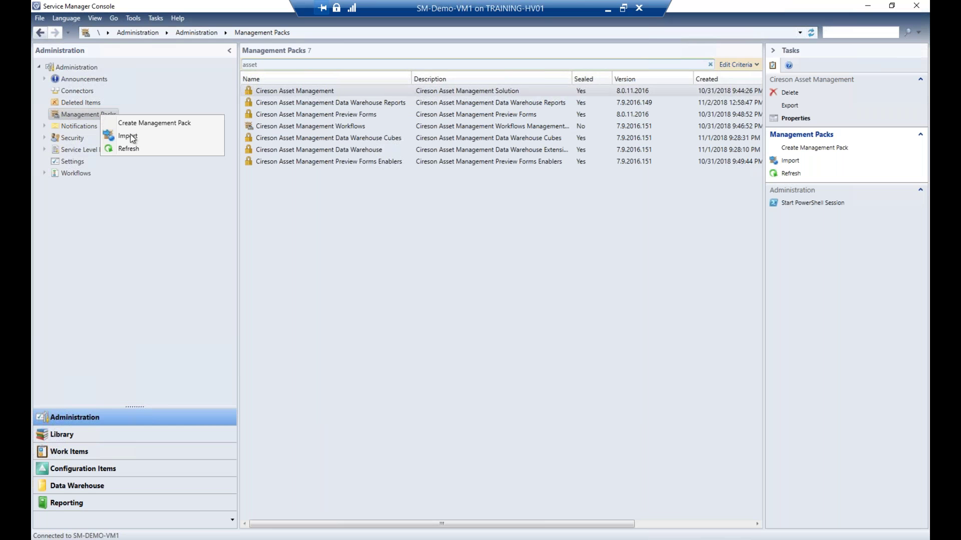
left_click(131, 135)
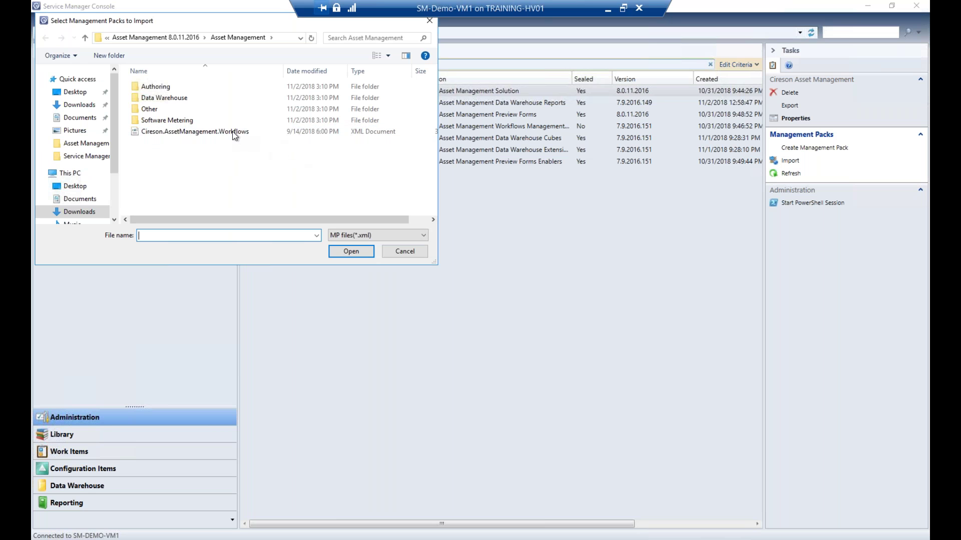
left_click(190, 132)
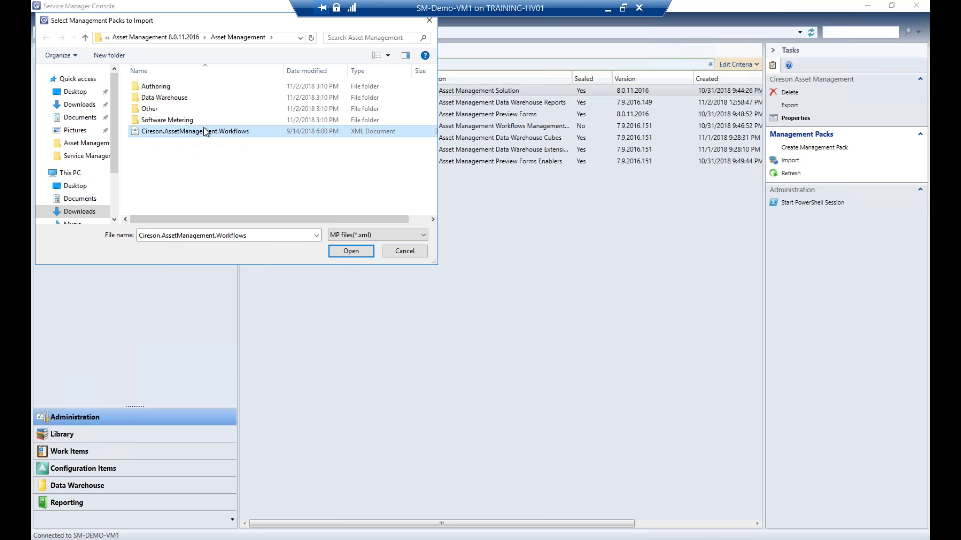
left_click(345, 258)
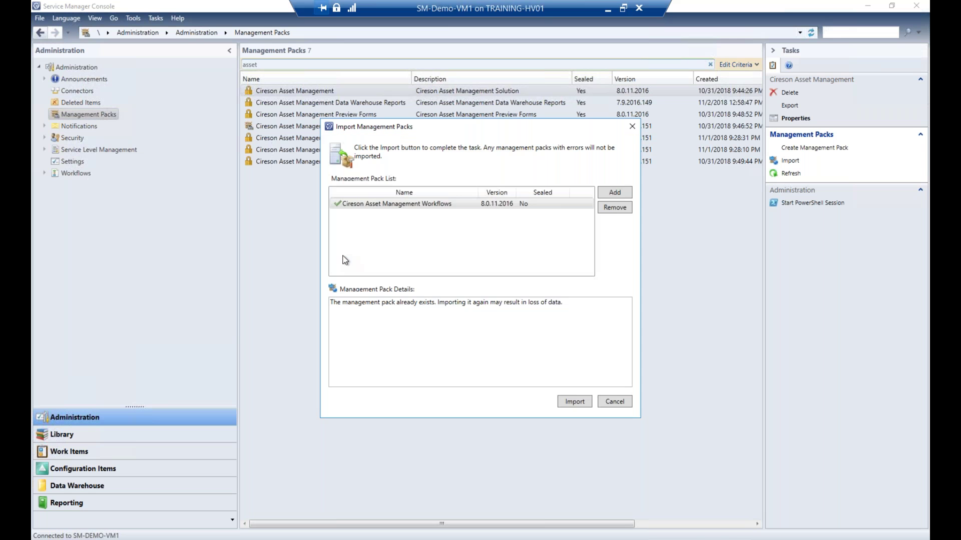
left_click_drag(340, 303, 552, 303)
left_click(372, 306)
left_click_drag(361, 304, 552, 304)
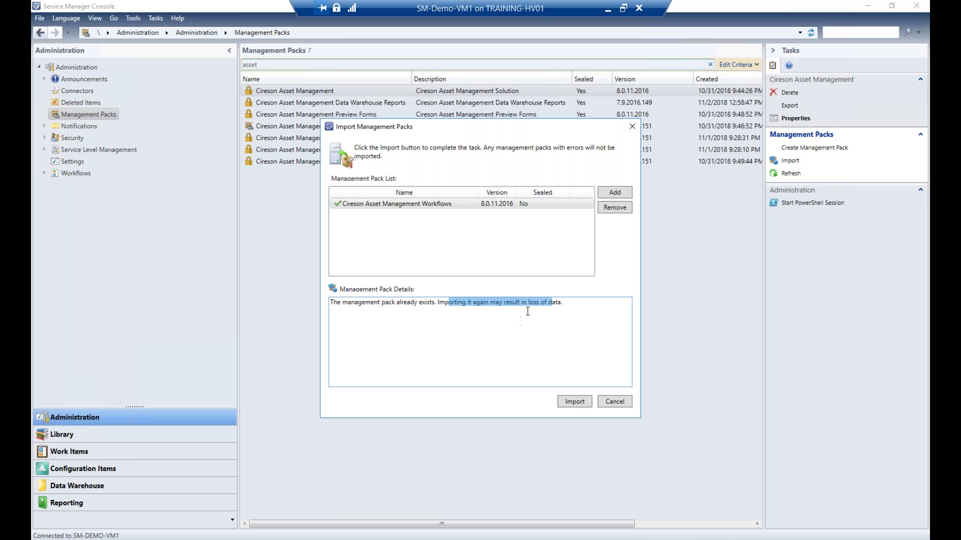
left_click(574, 402)
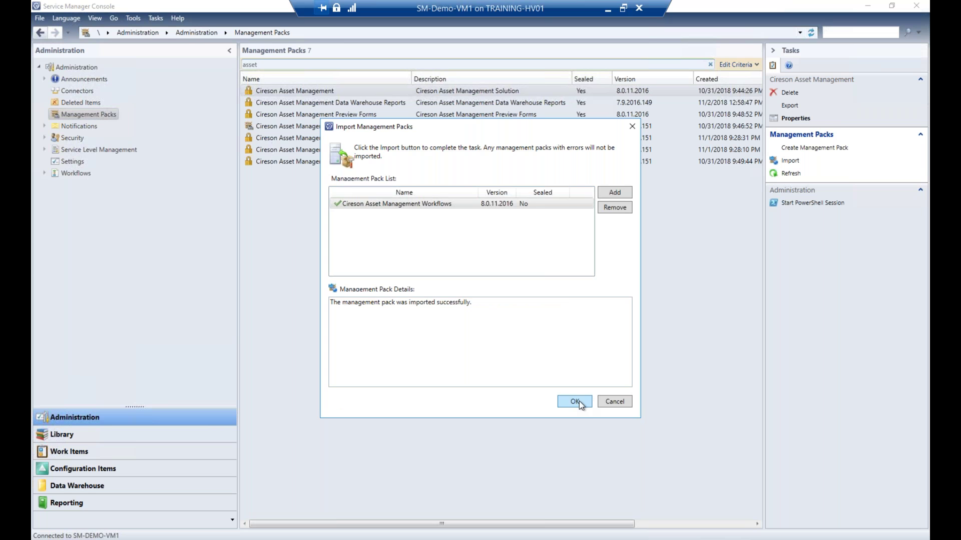
left_click(578, 401)
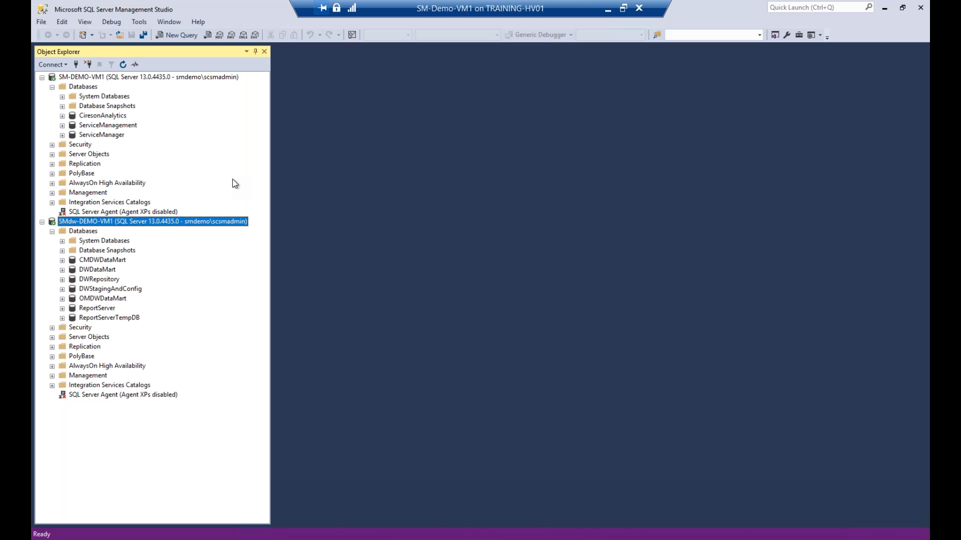
In SQL Server Management Studio, connect to Analysis Services on SMdw-DEMO-VM1 with Windows Authentication
left_click(53, 64)
left_click(59, 89)
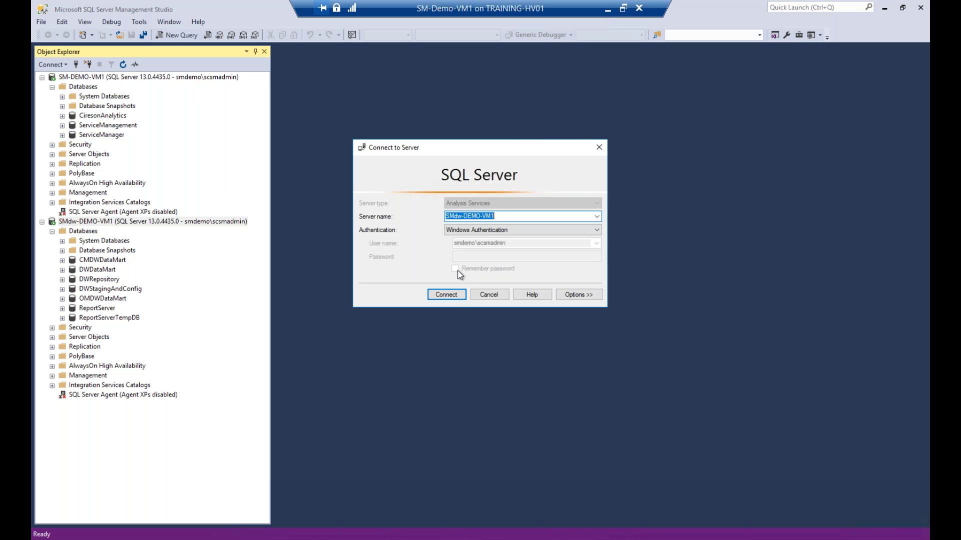
left_click(452, 296)
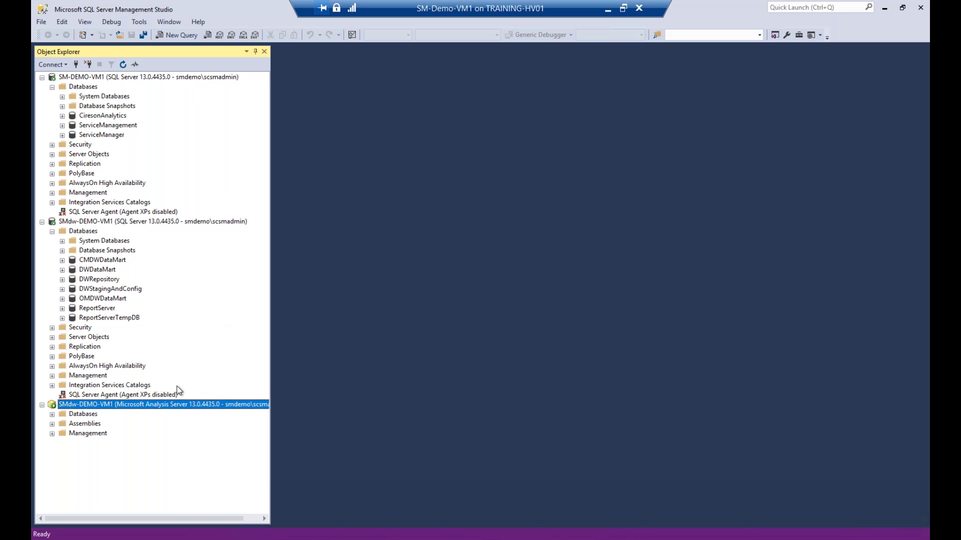
right_click(159, 406)
left_click(260, 312)
Delete the CiresonHardwareAssetCube cube from the DWASDataBase database on the Analysis Services server
left_click(52, 414)
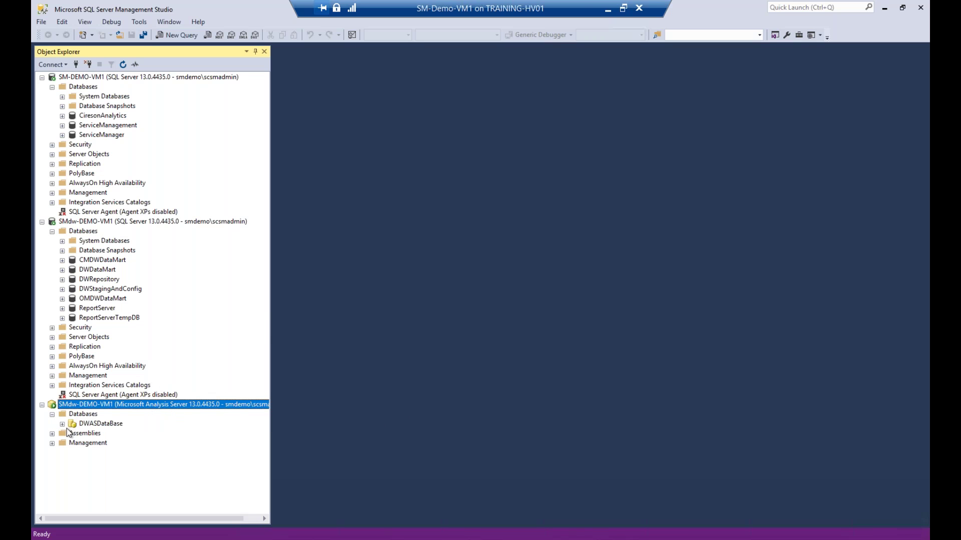
left_click(63, 424)
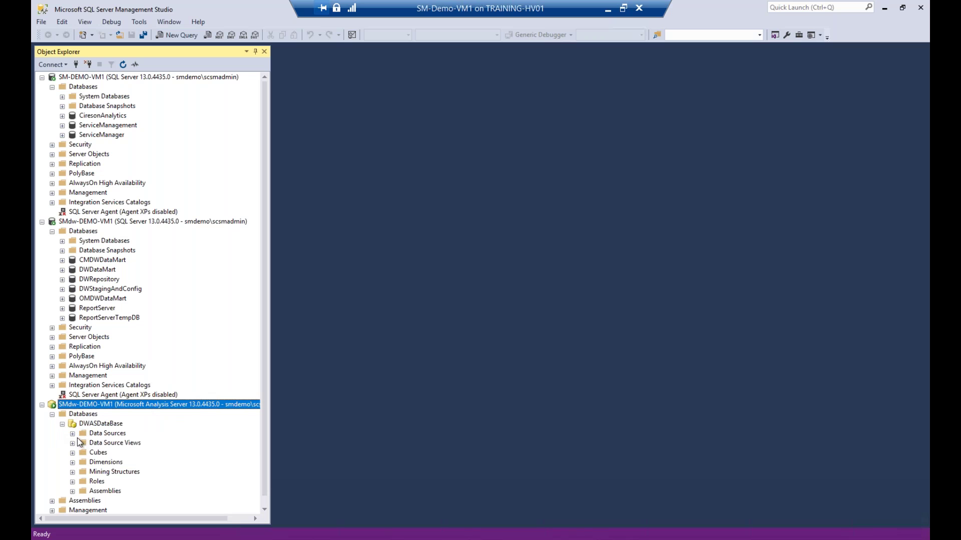
left_click(98, 458)
left_click(97, 454)
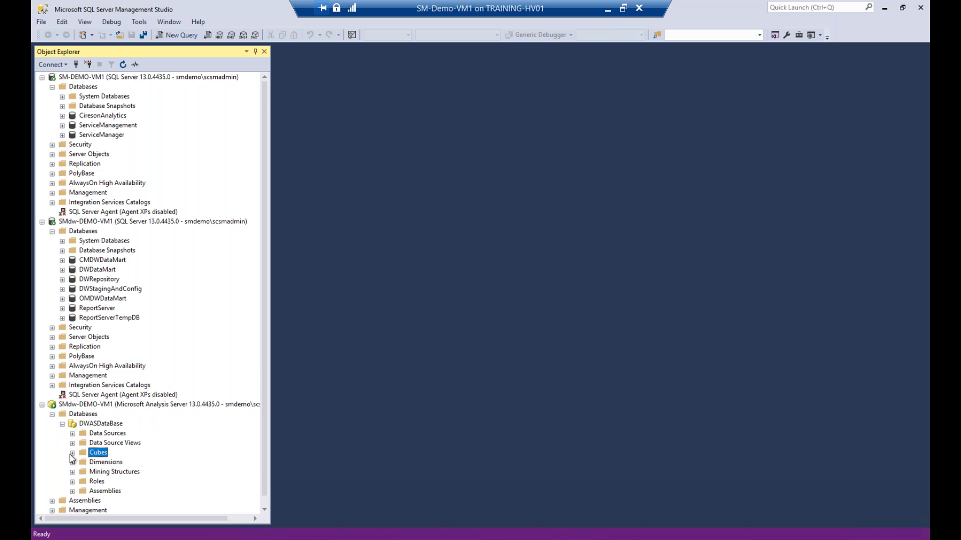
left_click(72, 453)
right_click(150, 434)
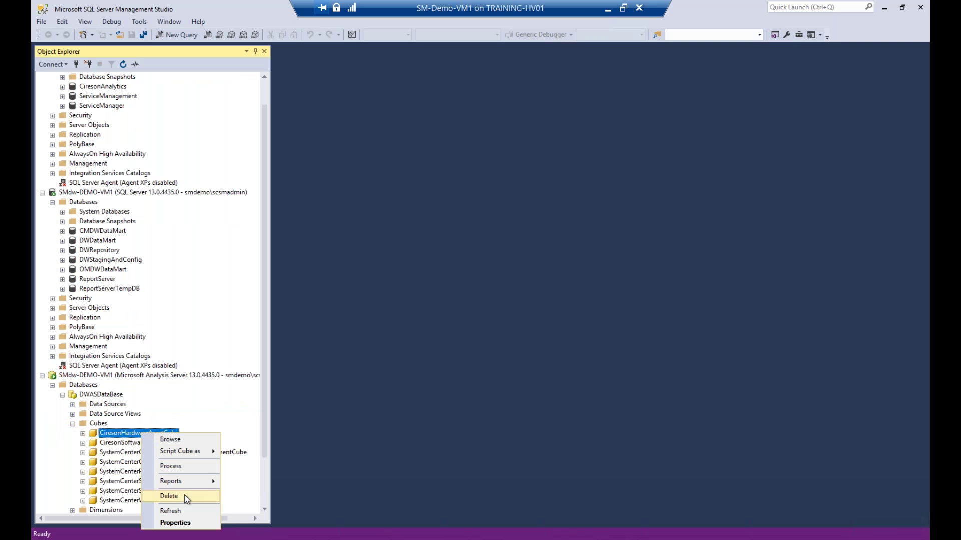
left_click(169, 497)
left_click(593, 424)
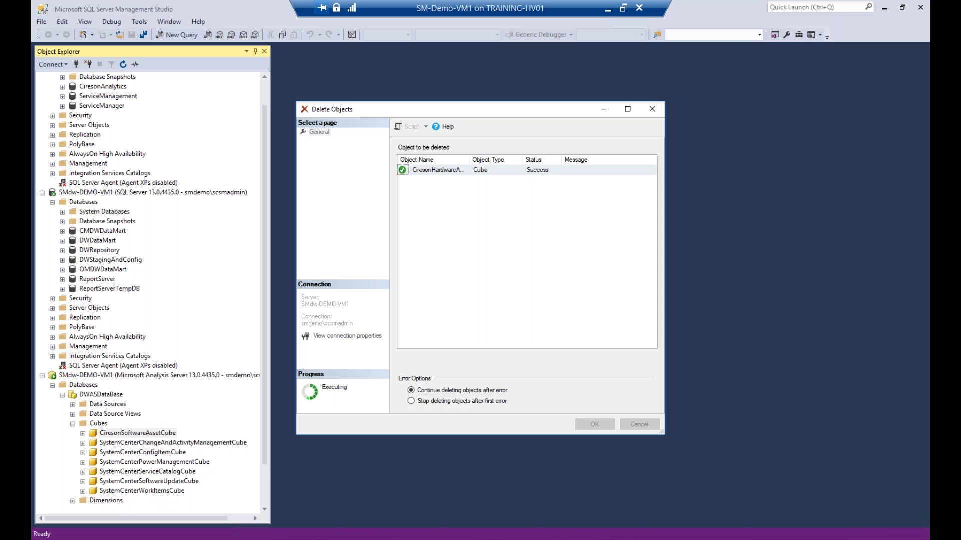
Delete the CiresonSoftwareAssetCube cube from DWASDataBase as well
right_click(167, 433)
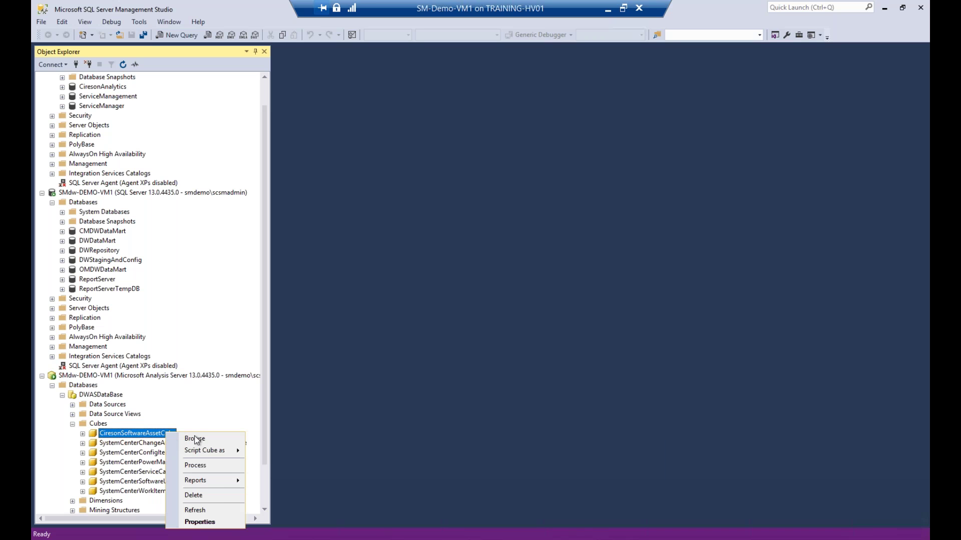
left_click(207, 494)
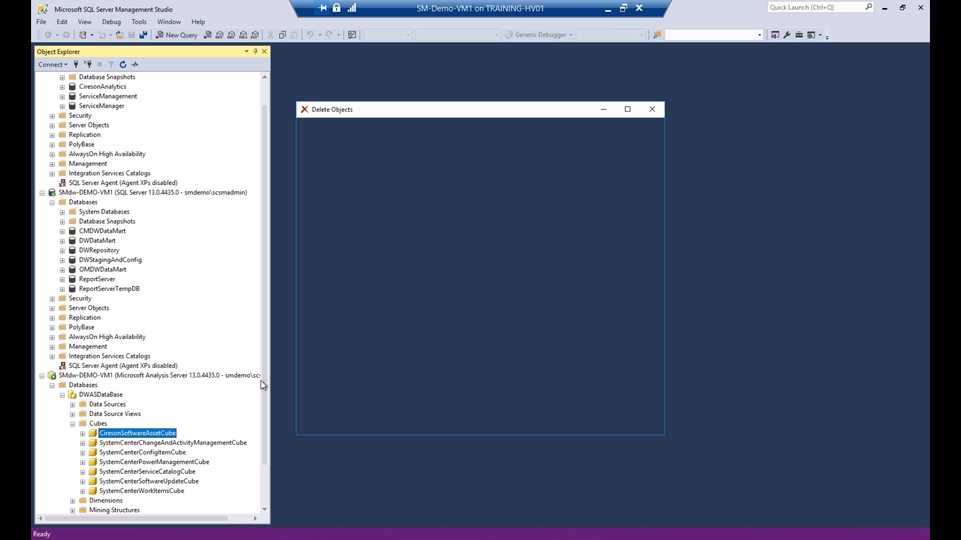
left_click(595, 425)
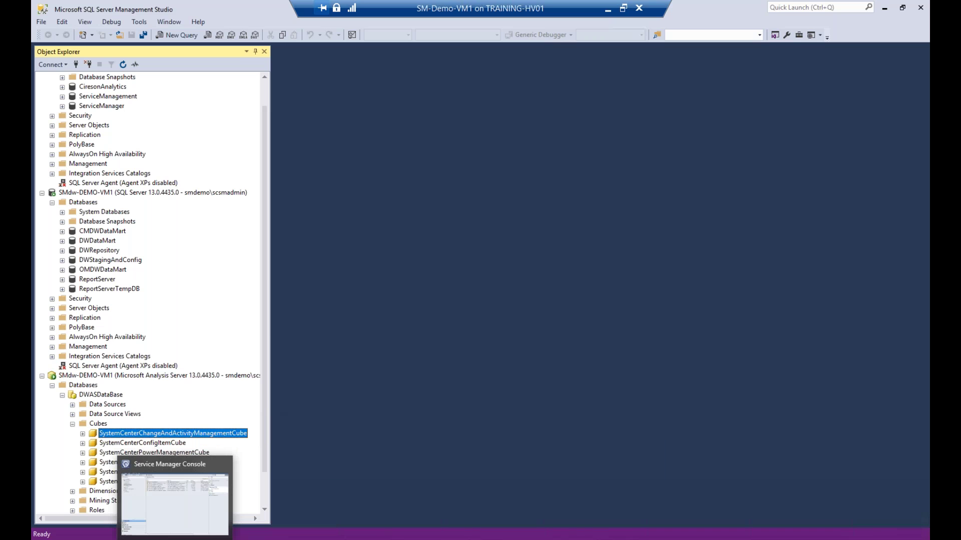
Switch to the Service Manager Console, start a management pack import, and show the MP files in the Data Warehouse folder with full names readable
left_click(175, 539)
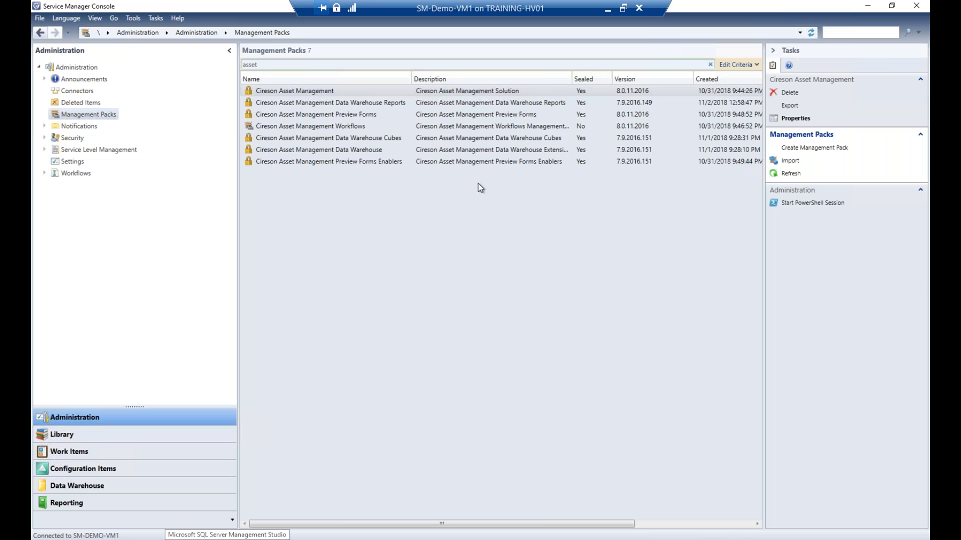
left_click(116, 116)
right_click(115, 116)
left_click(143, 138)
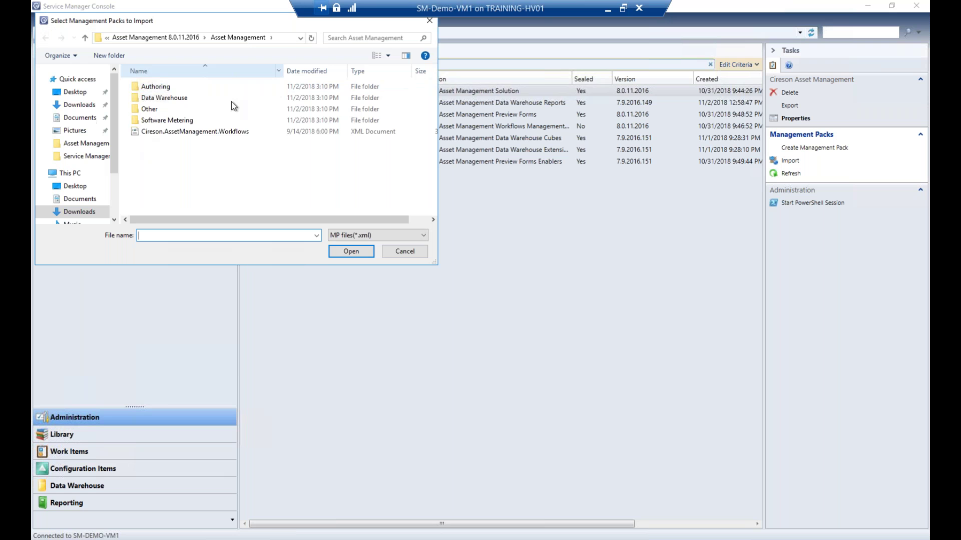
double_click(180, 99)
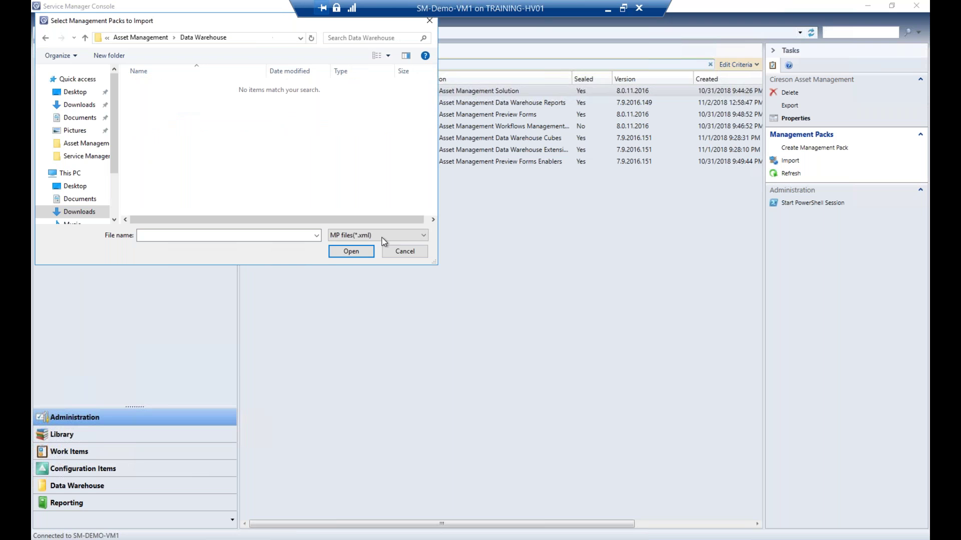
left_click(382, 239)
left_click(377, 250)
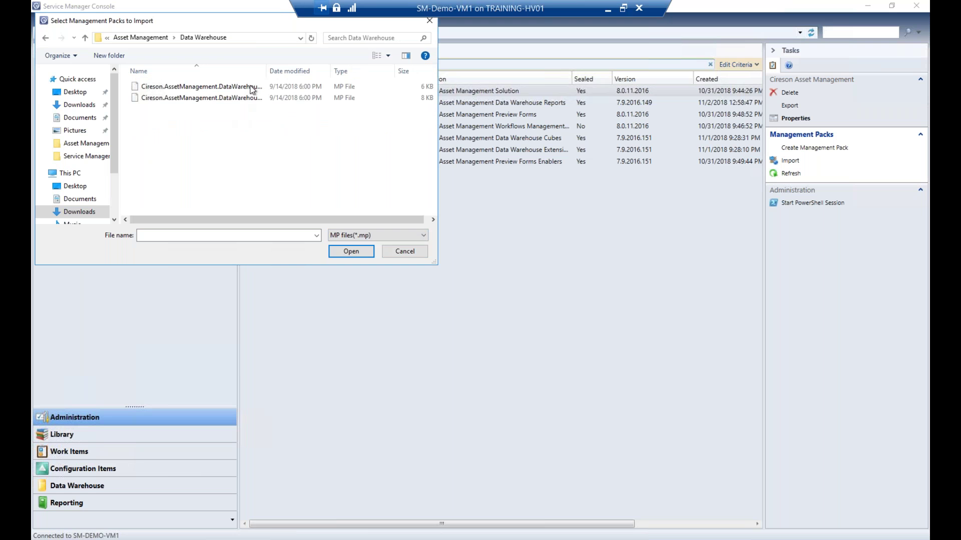
left_click_drag(266, 72, 351, 72)
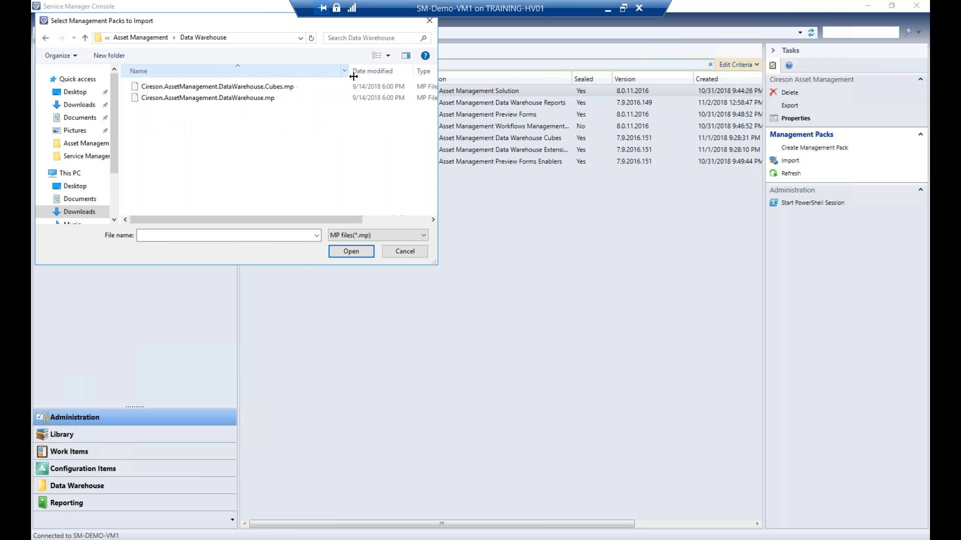
Import Cireson.AssetManagement.DataWarehouse.mp, reviewing the management pack details before importing
left_click(271, 100)
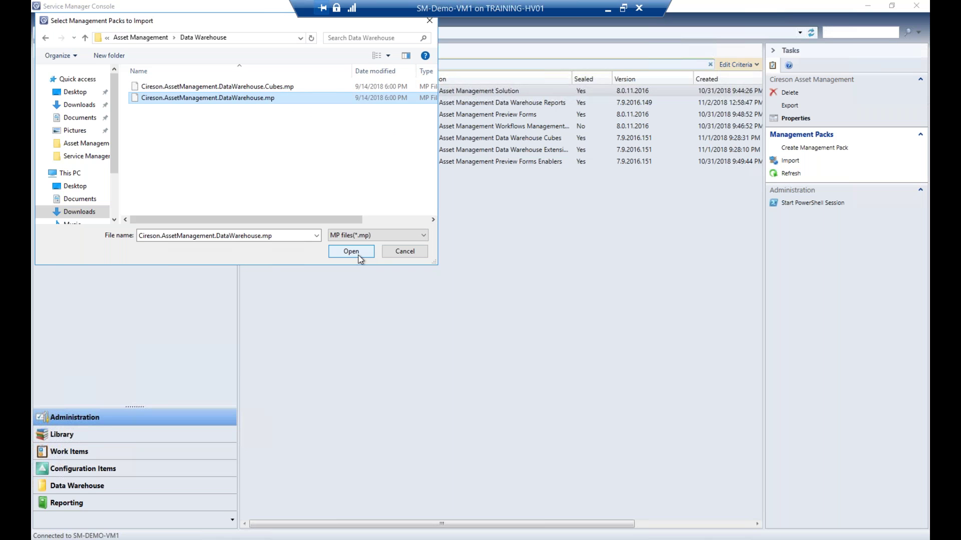
left_click(358, 255)
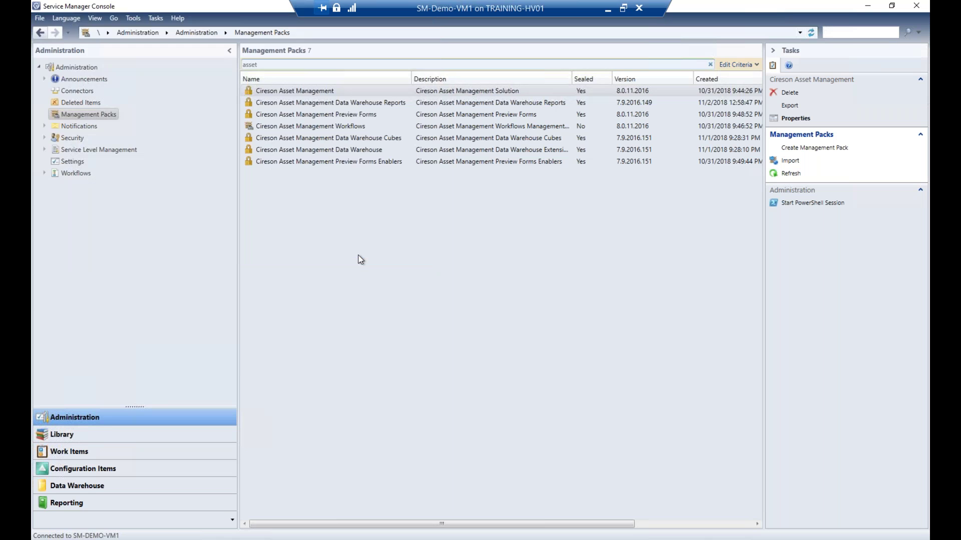
left_click_drag(361, 302, 427, 303)
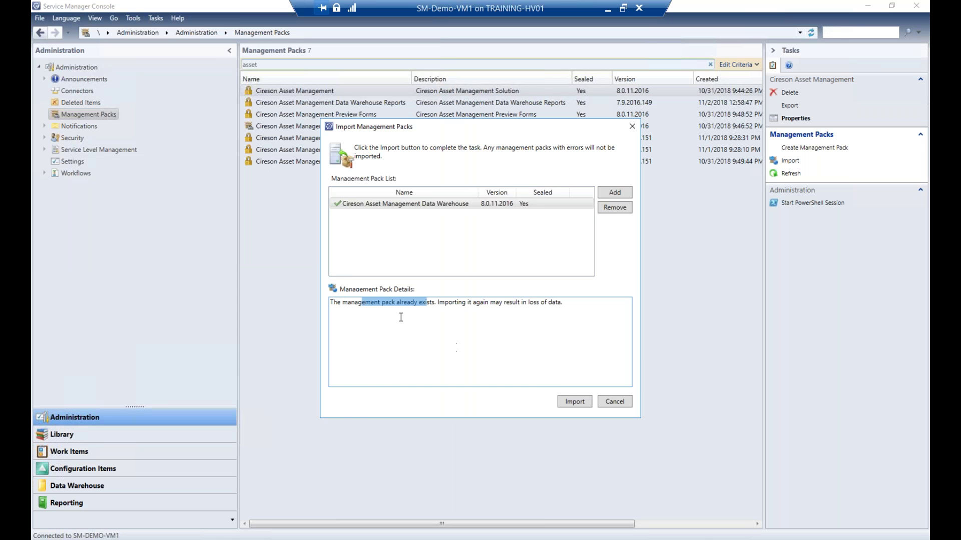
left_click_drag(541, 303, 484, 302)
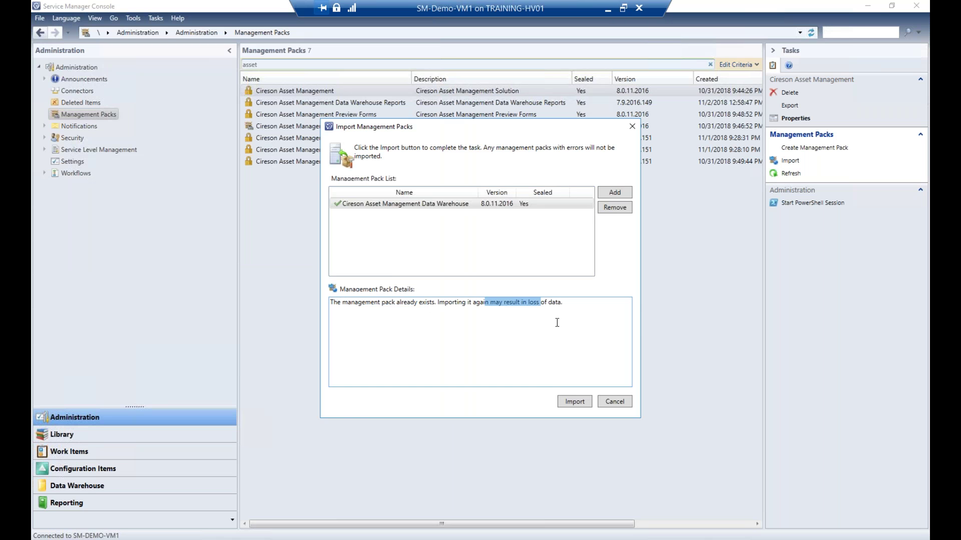
left_click(582, 406)
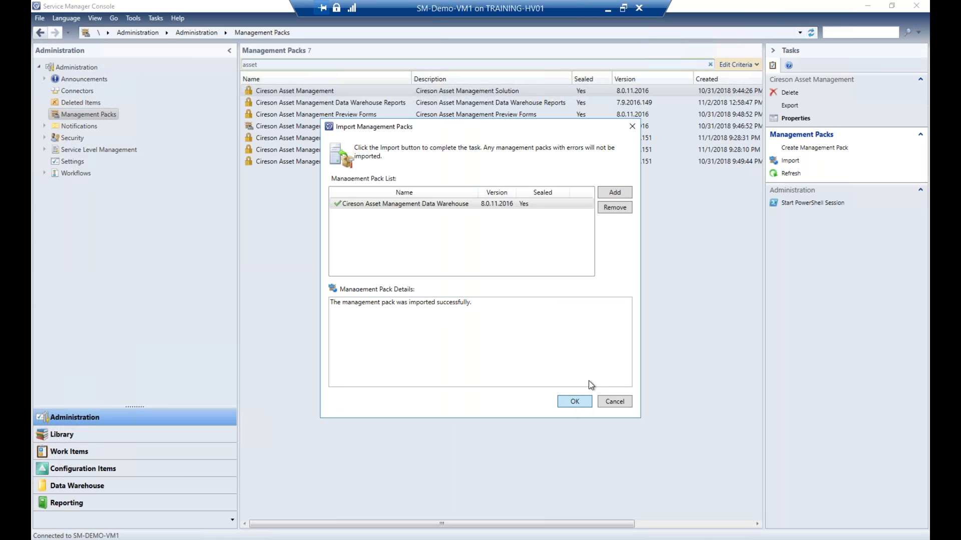
key("Return")
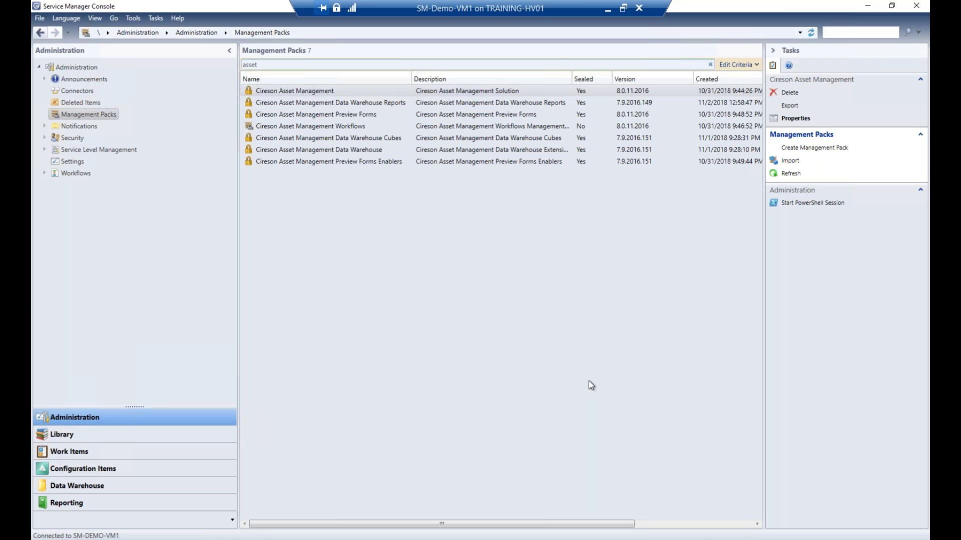
Import the Cireson.AssetManagement.DataWarehouse.Cubes.mp management pack from the Data Warehouse folder
left_click(82, 114)
right_click(79, 115)
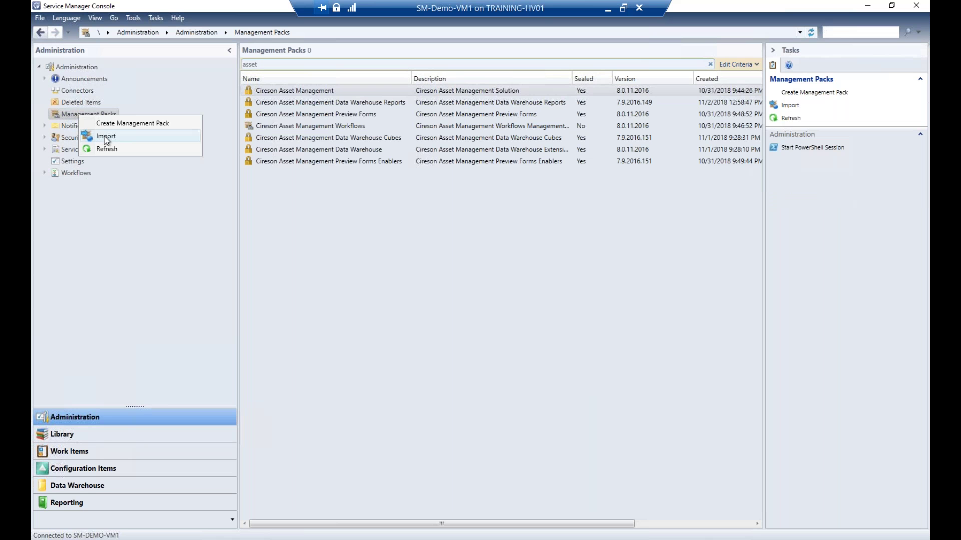
left_click(105, 137)
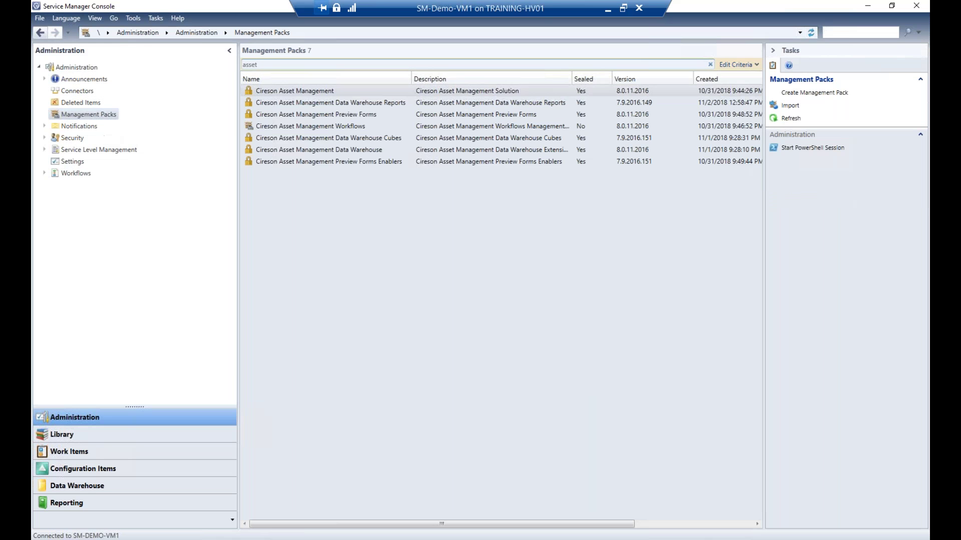
left_click(375, 235)
left_click(346, 242)
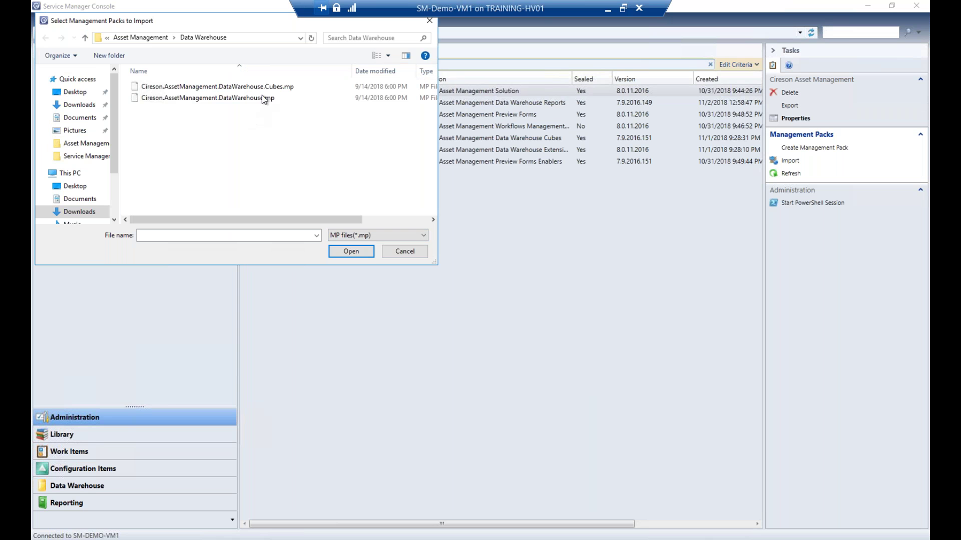
left_click(269, 88)
left_click(352, 251)
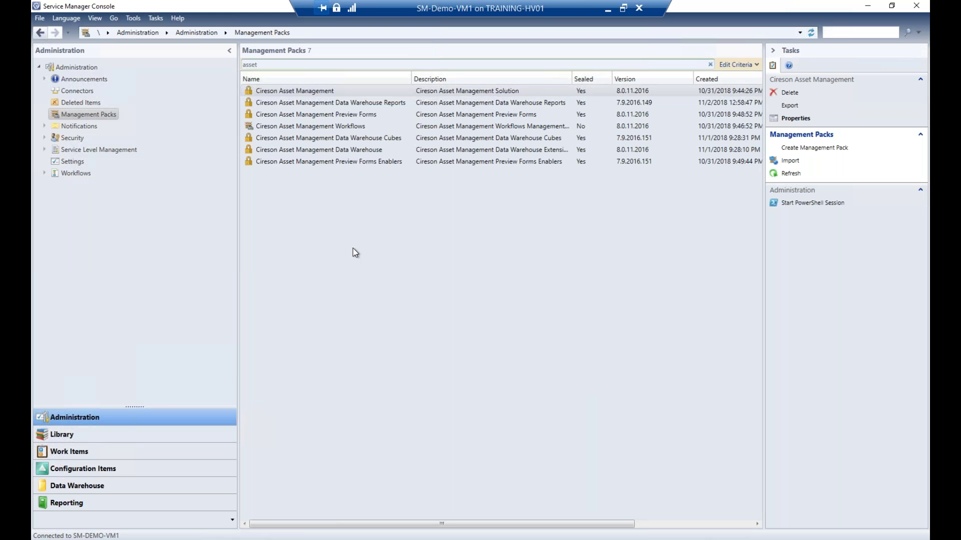
left_click(576, 402)
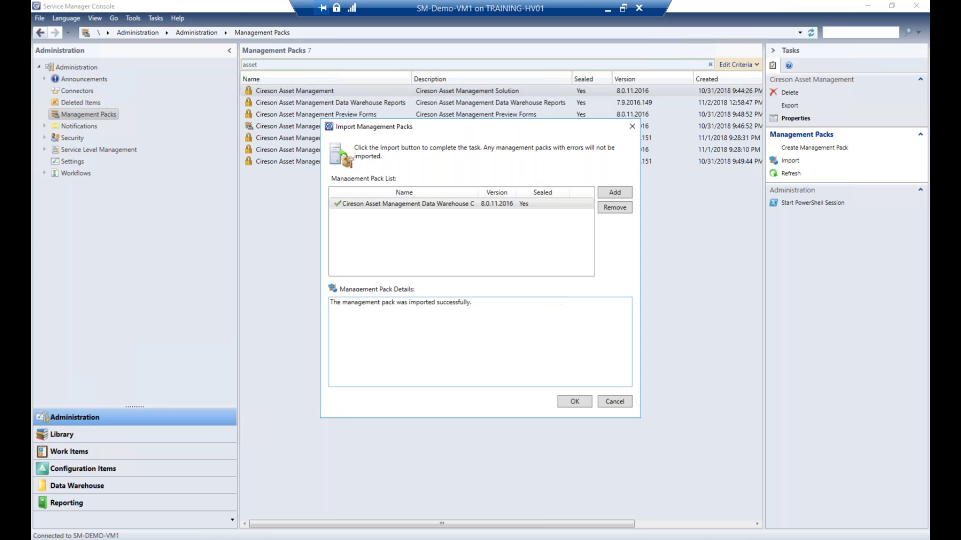
left_click(563, 395)
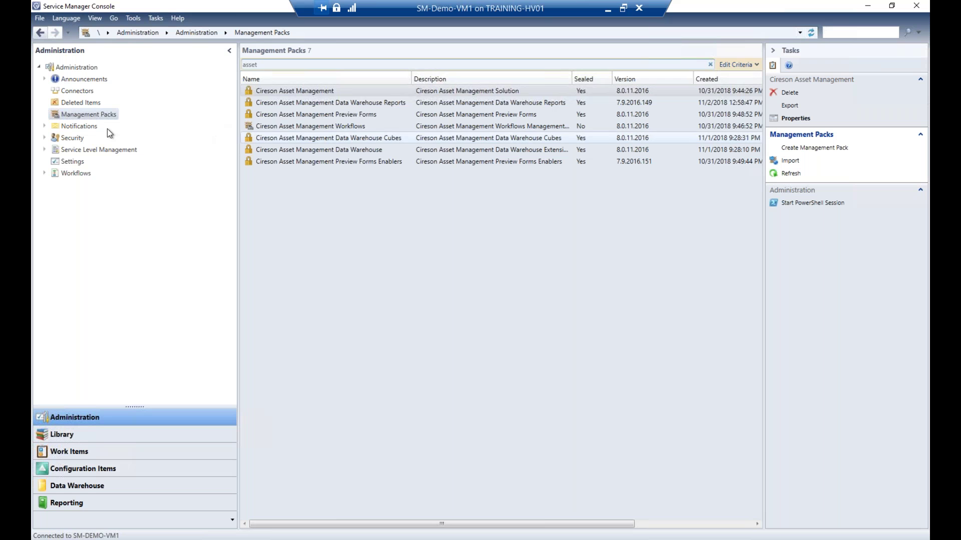
Import the Cireson.AssetManagement.DataWarehouse.Reports.mpb bundle from the Data Warehouse folder
right_click(82, 116)
left_click(101, 134)
left_click(375, 235)
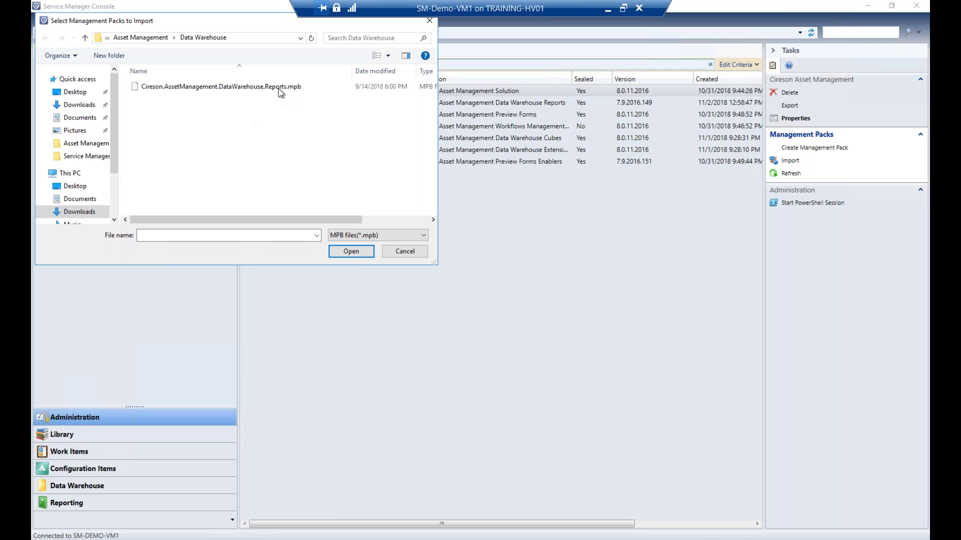
left_click(280, 88)
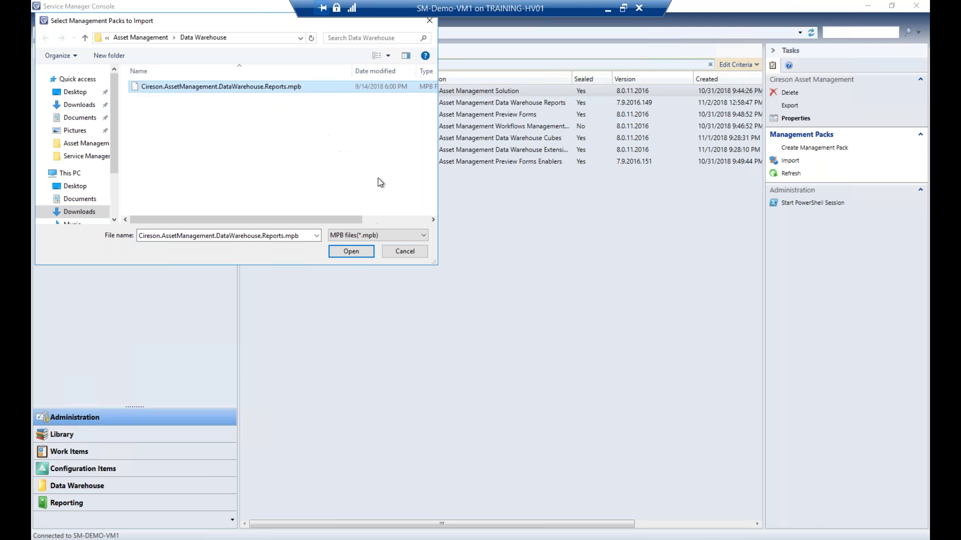
left_click(352, 251)
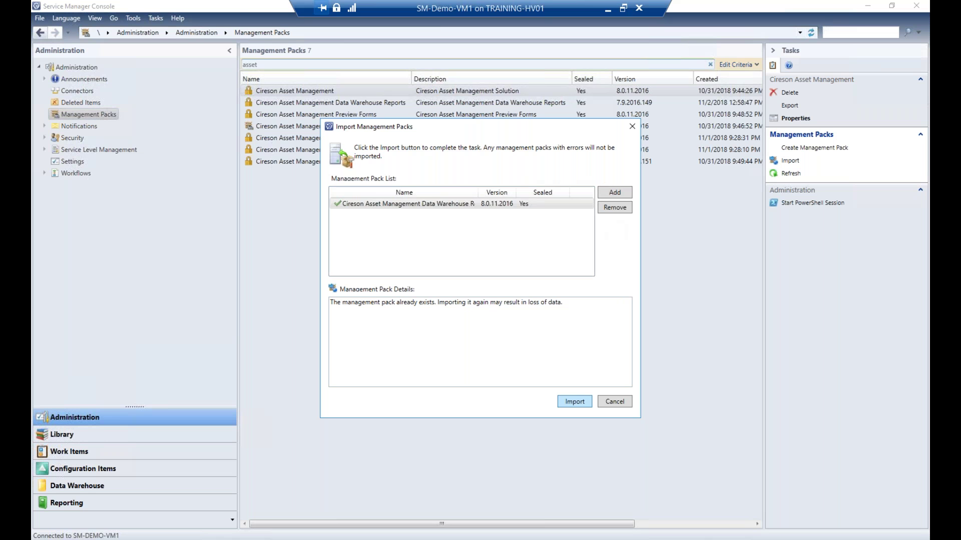
key("Return")
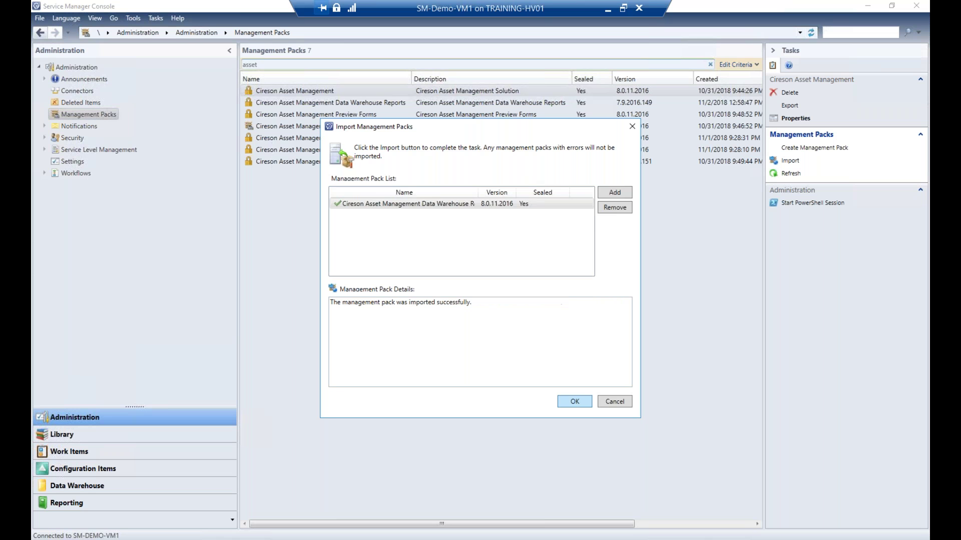
key("Return")
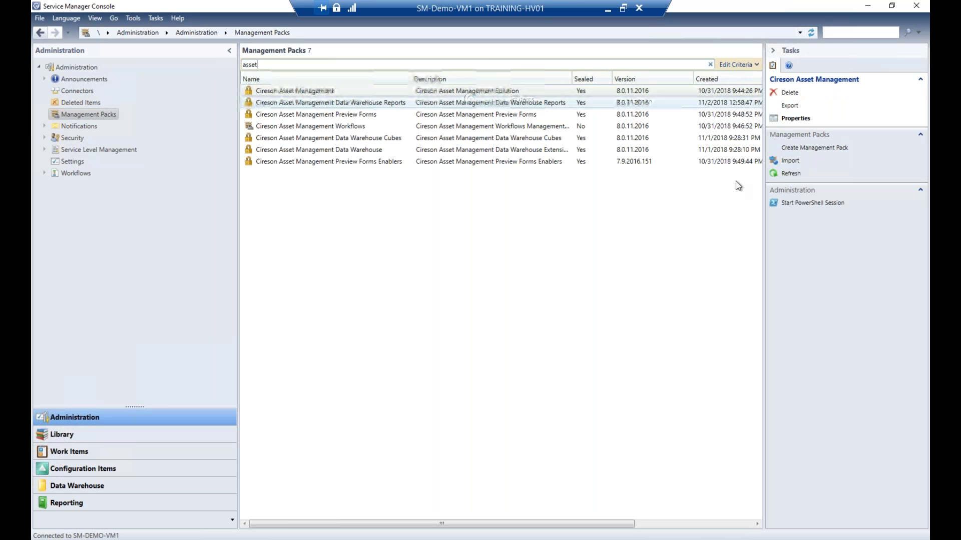
Start another management pack import and select the CiresonAssetManagementPreviewFormsEnablers XML file in the Other folder
left_click(370, 162)
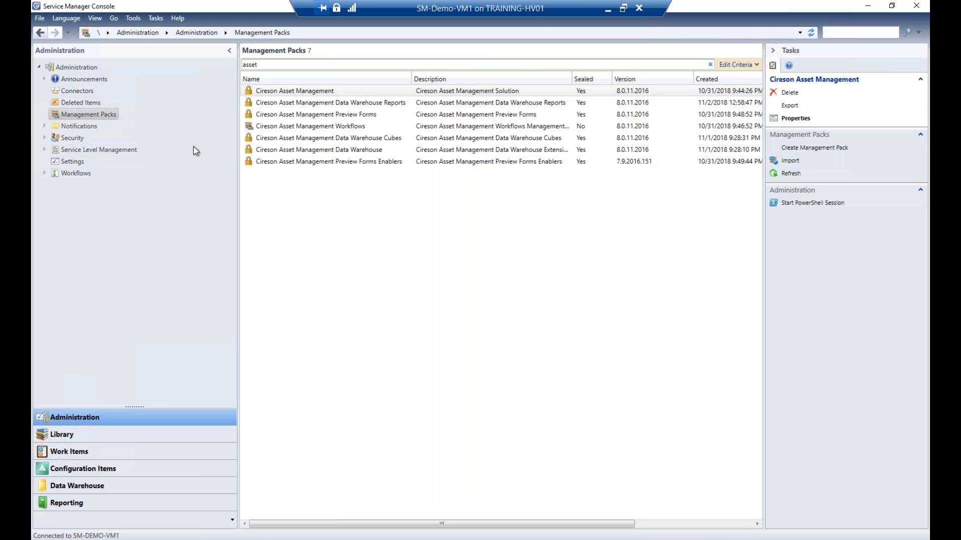
right_click(72, 119)
left_click(101, 135)
left_click(387, 236)
left_click(158, 39)
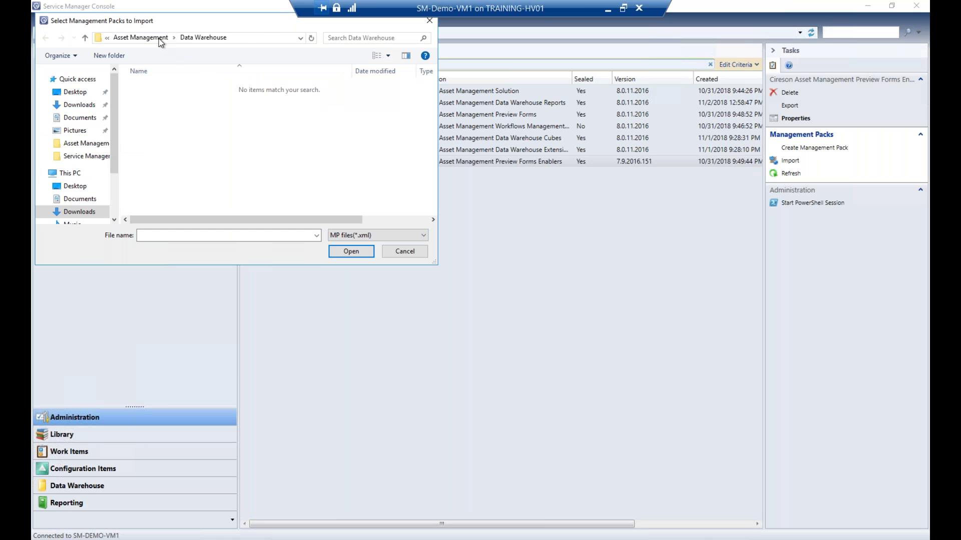
left_click(156, 39)
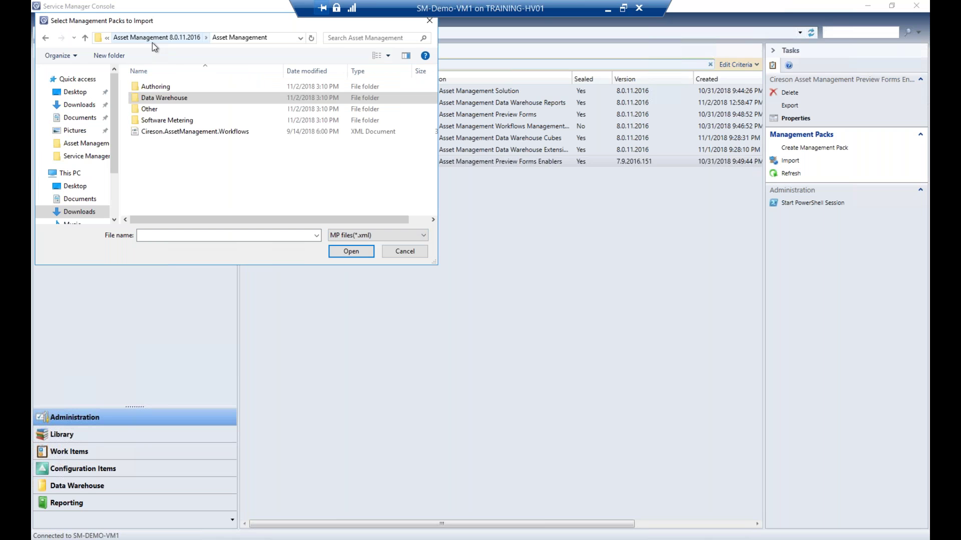
double_click(149, 110)
left_click(215, 87)
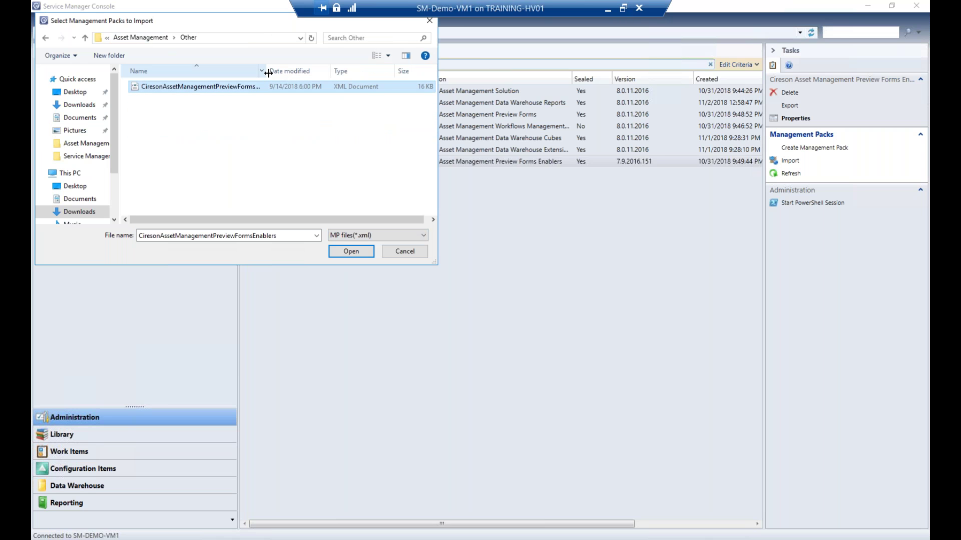
double_click(269, 73)
Change the file type filter, return to the Asset Management folder, and import the sealed Cireson Asset Management Preview Forms Enablers pack instead
left_click(391, 236)
left_click(384, 258)
left_click(143, 37)
left_click(205, 132)
left_click(352, 252)
key("Return")
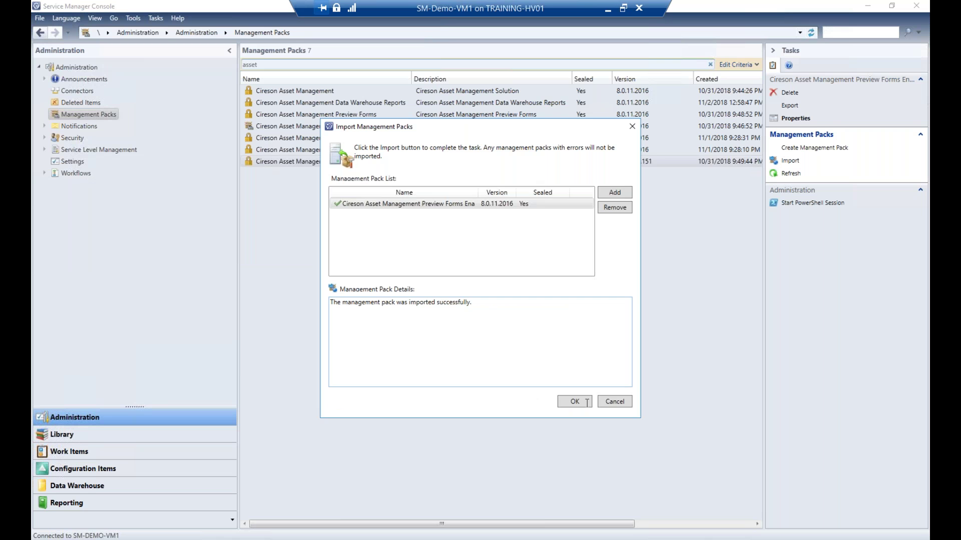
Close the preview forms enablers import, switch to File Explorer, and select Cireson.AssetManagement.Workflows.dll in the Asset Management folder
key("Return")
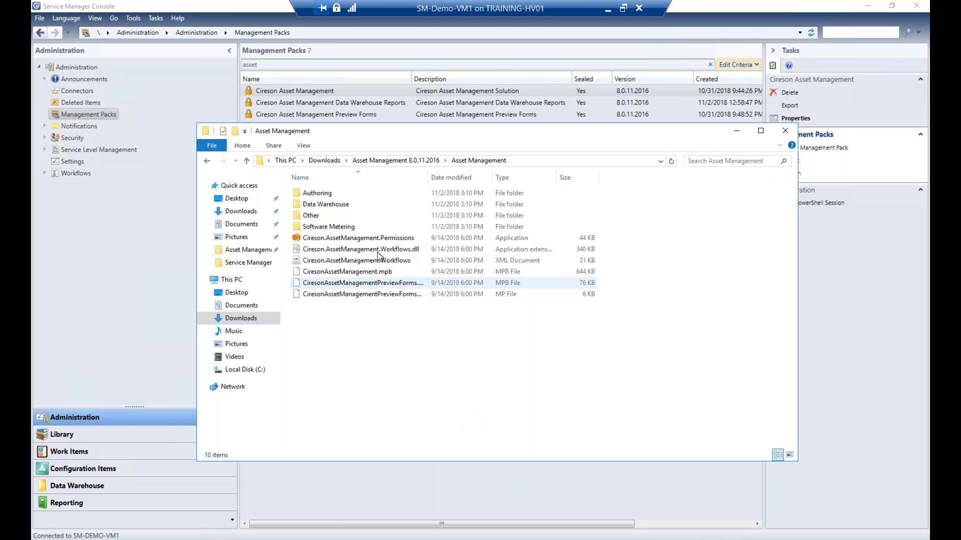
left_click(380, 249)
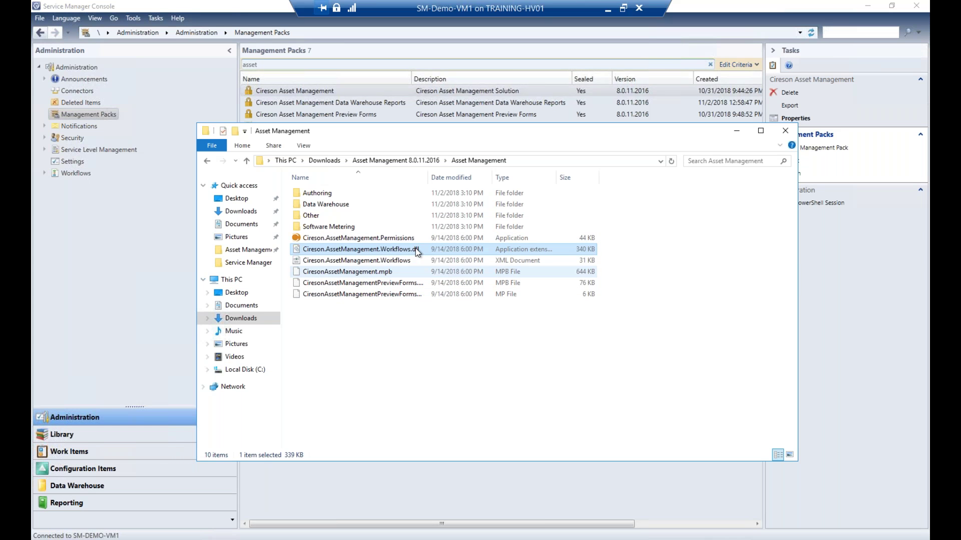
left_click_drag(356, 134, 263, 138)
Open Local Disk (C:) in a new window and browse to Program Files\Microsoft System Center\Service Manager
right_click(177, 374)
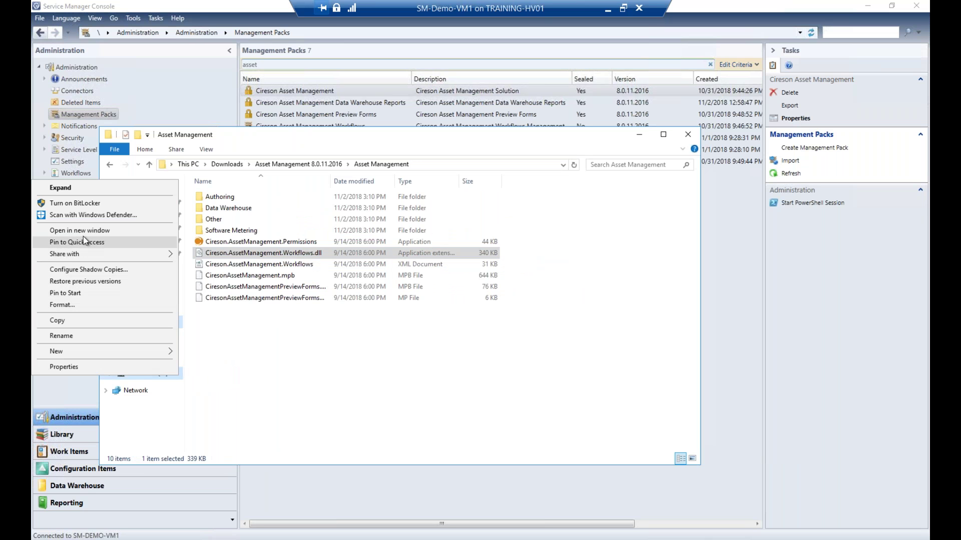
left_click(83, 242)
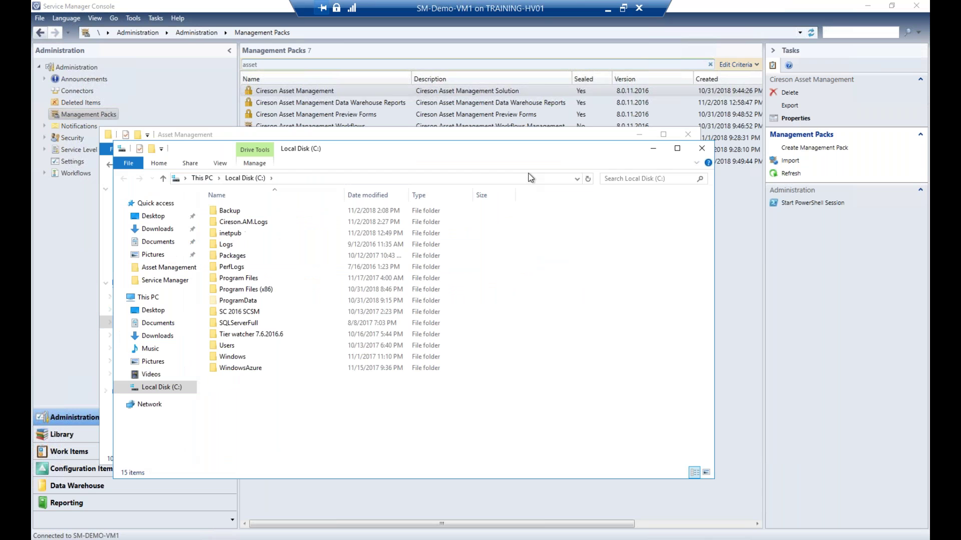
left_click_drag(338, 149, 884, 206)
double_click(884, 206)
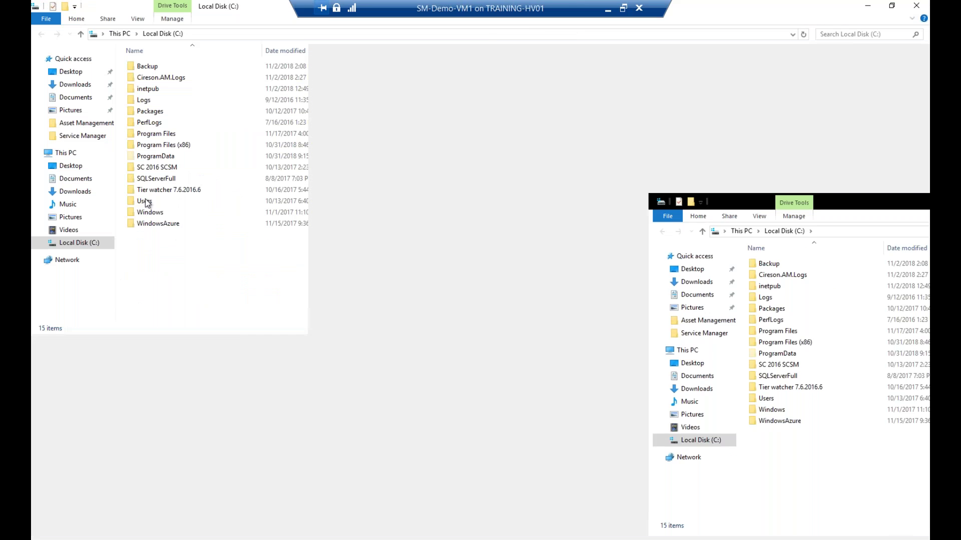
double_click(160, 135)
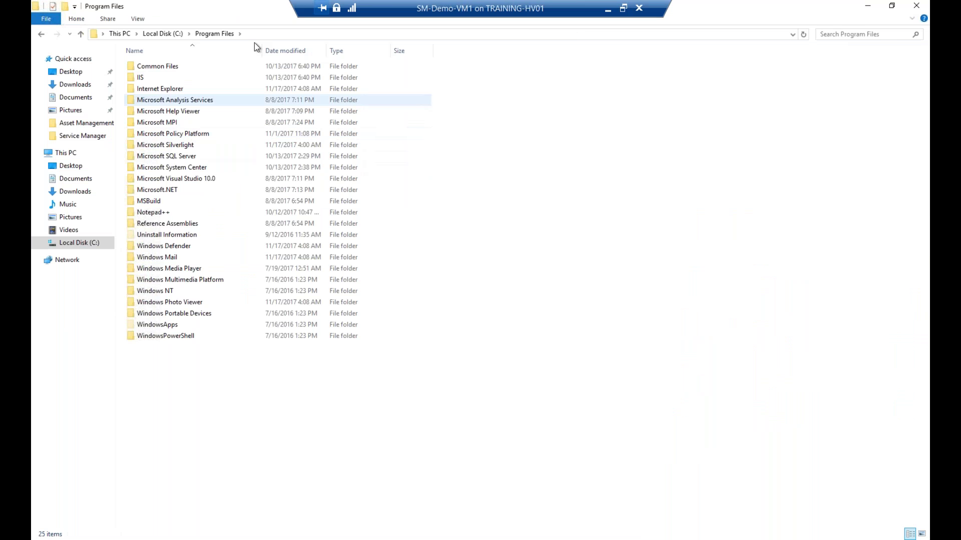
double_click(163, 170)
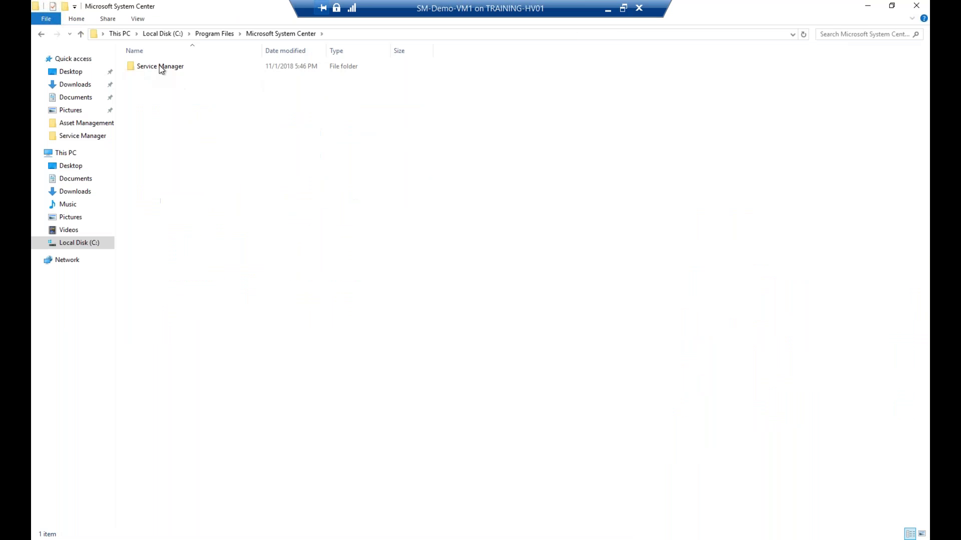
double_click(160, 65)
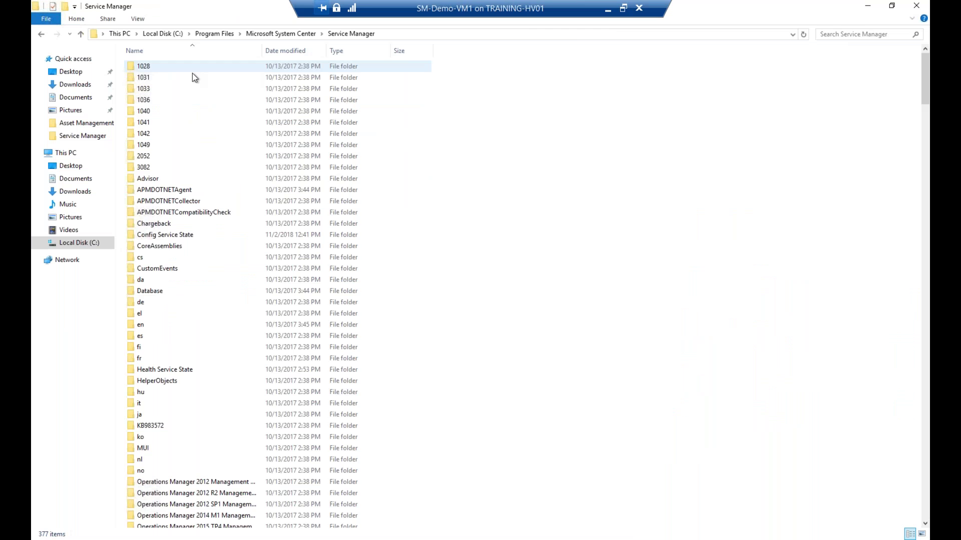
Arrange the Service Manager folder window beside the Asset Management folder and locate the existing Cireson.AssetManagement.Workflows.dll
key("super+Down")
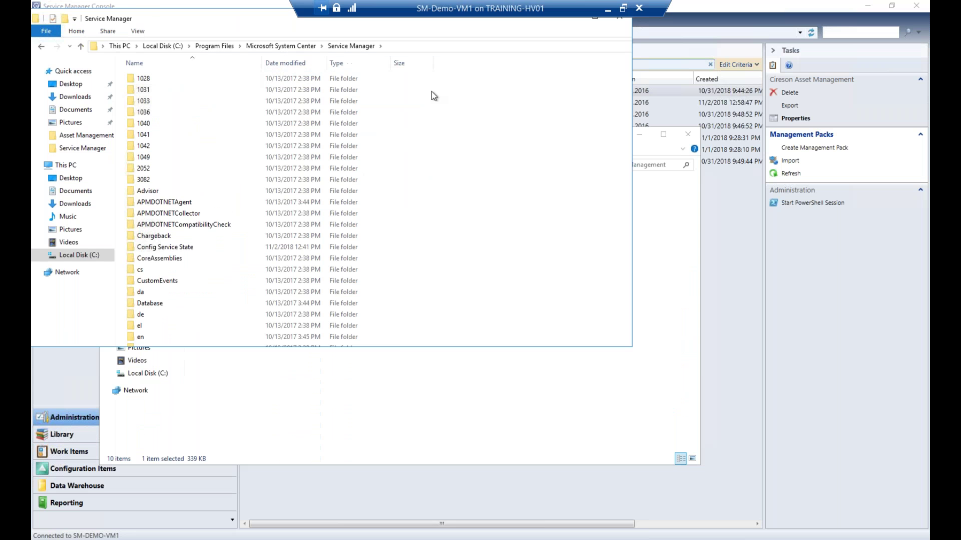
left_click_drag(357, 66, 612, 121)
left_click(724, 346)
type("ci")
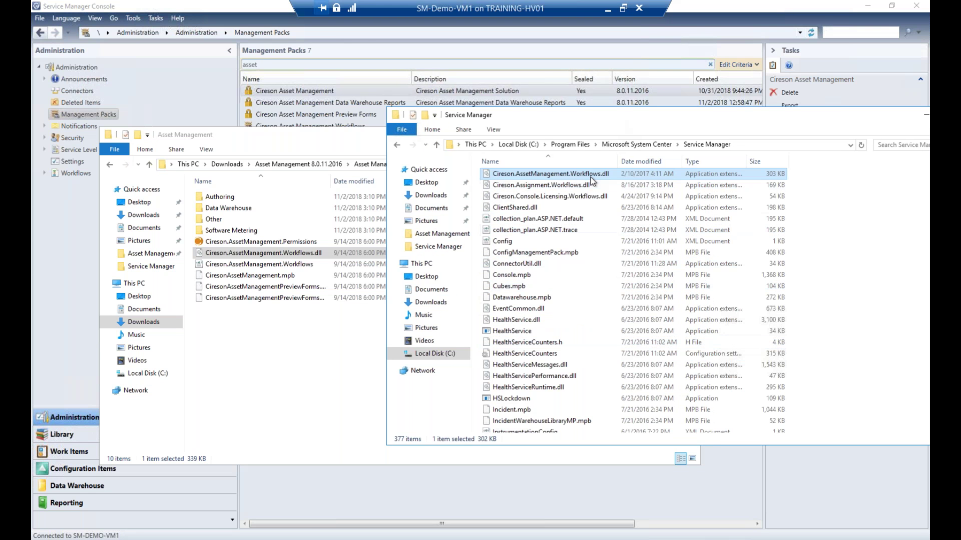
Check the file version in the properties of Cireson.AssetManagement.Workflows.dll in the Service Manager folder
right_click(592, 179)
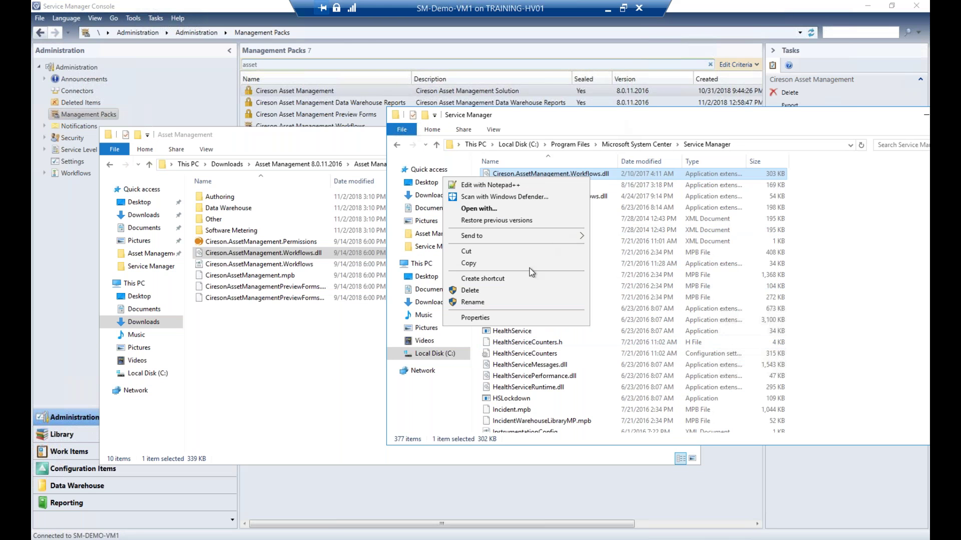
left_click(473, 318)
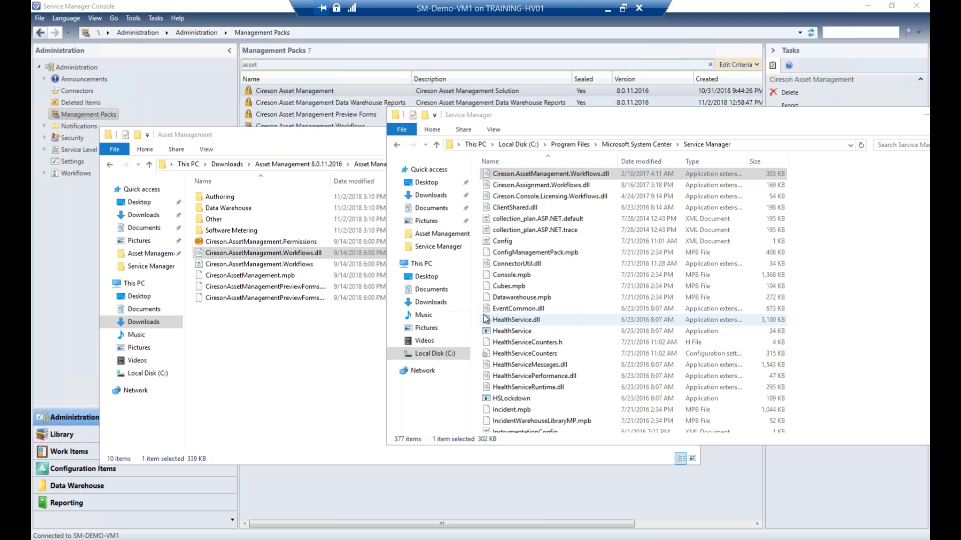
left_click(713, 202)
left_click(676, 263)
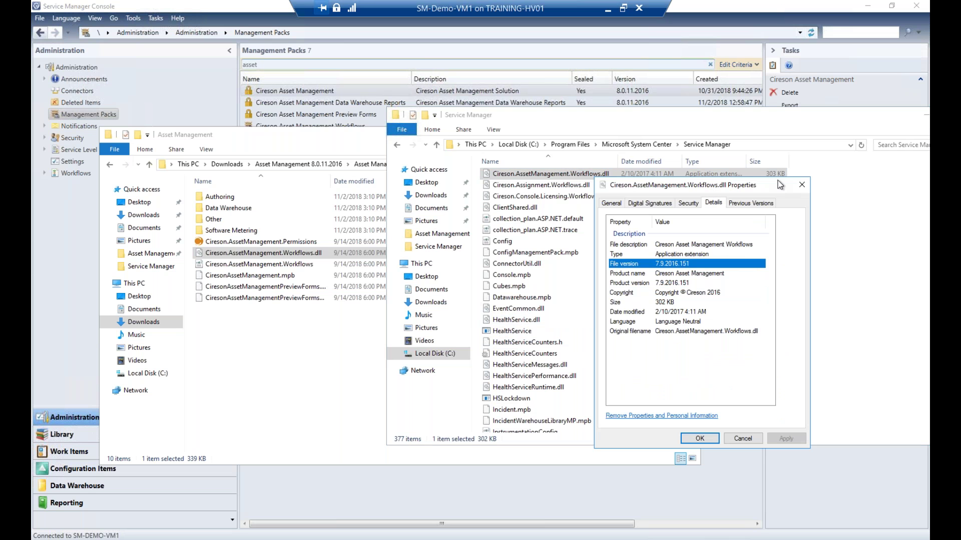
left_click(802, 186)
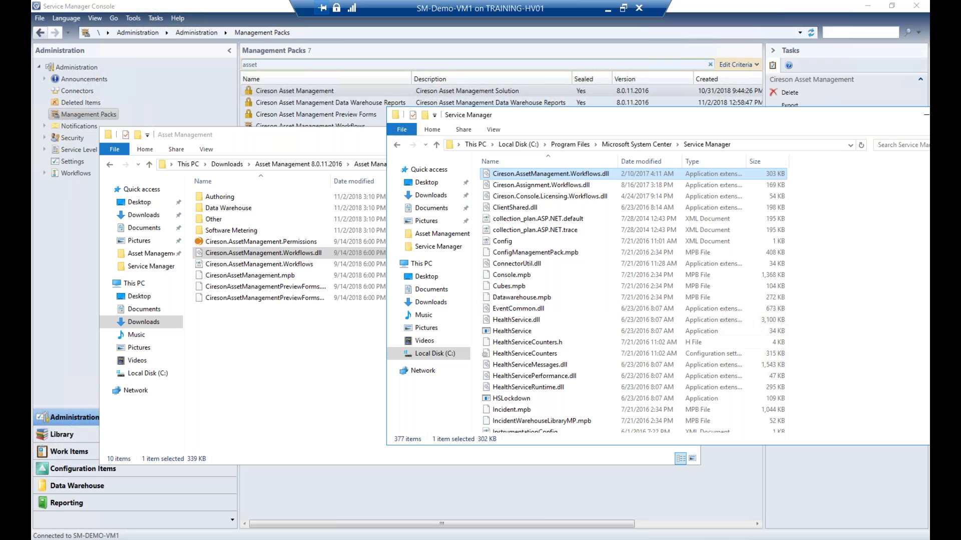
Open Windows Services and stop the Microsoft Monitoring Agent service
key("super")
type("services")
key("Return")
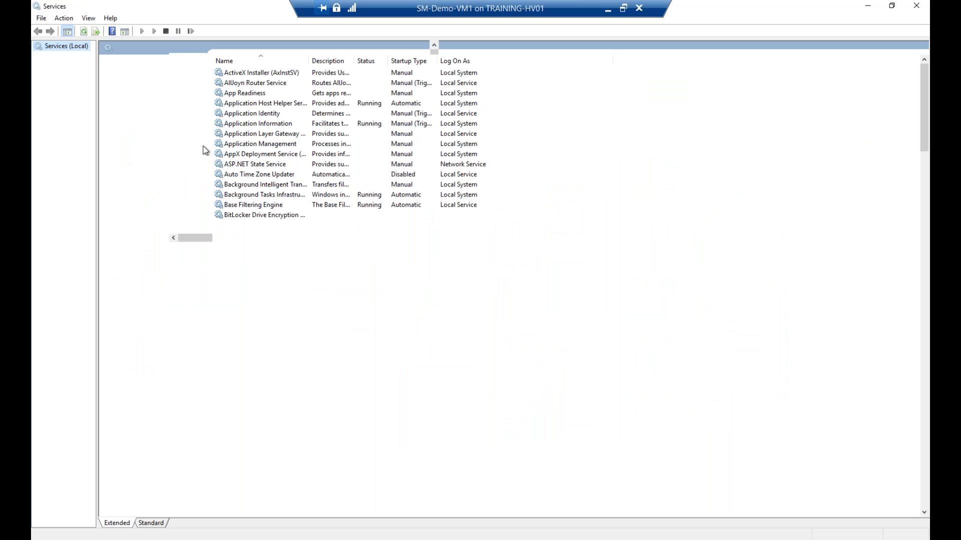
left_click(298, 134)
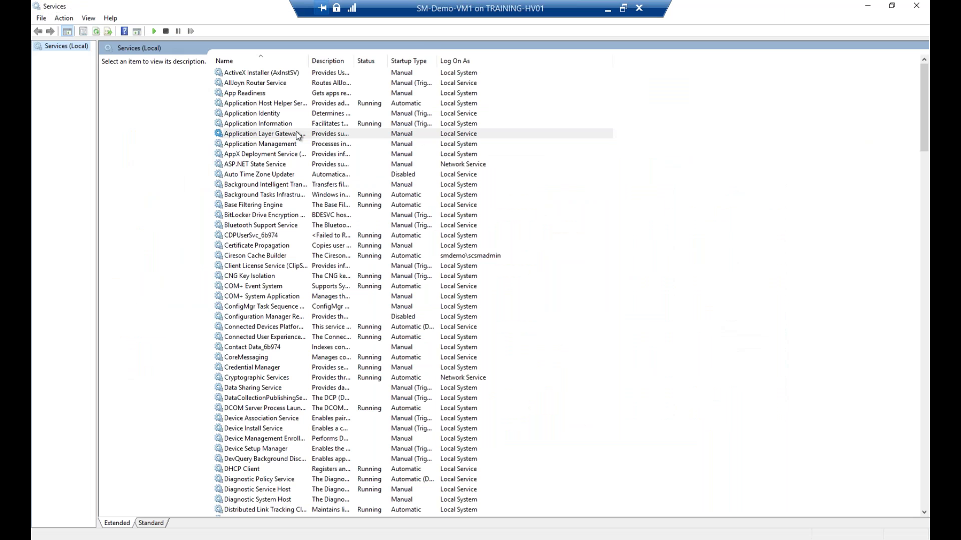
key("m")
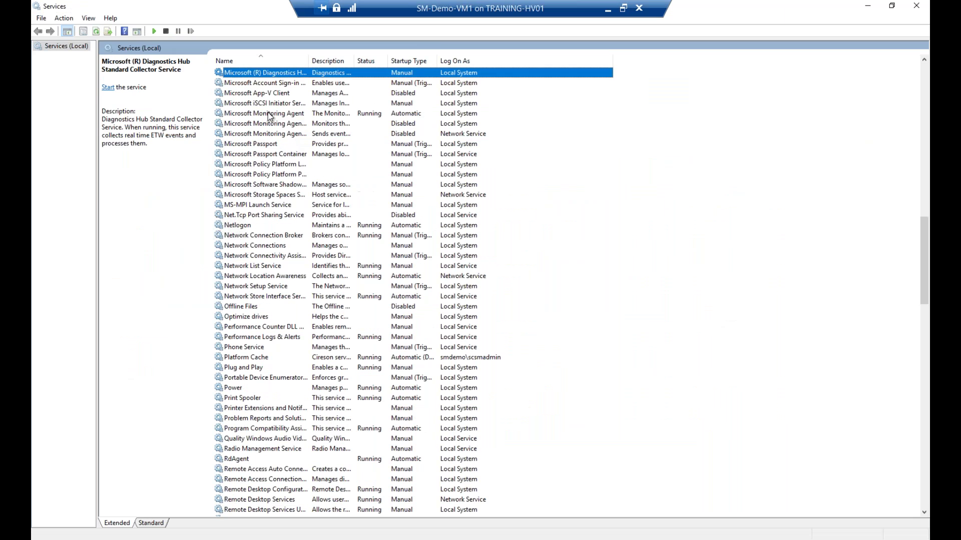
left_click(269, 114)
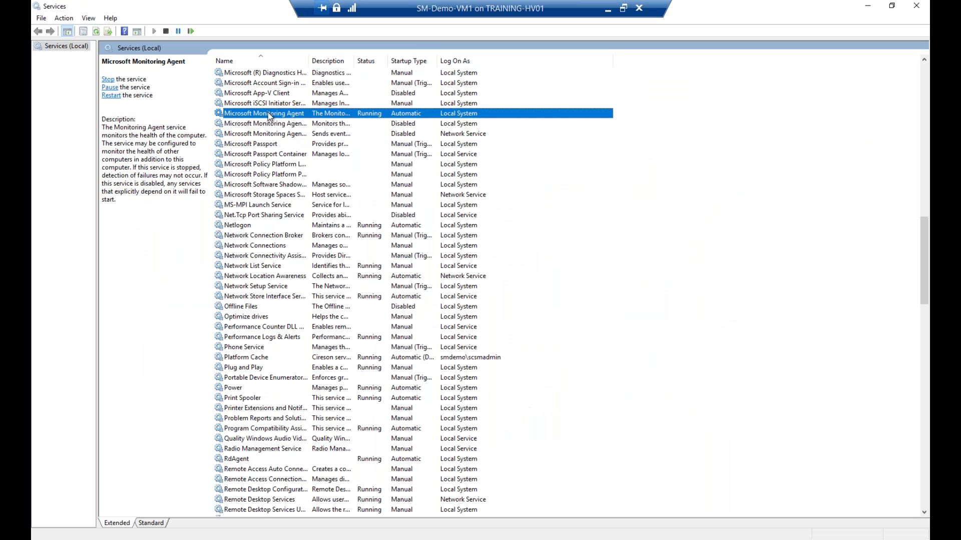
right_click(269, 115)
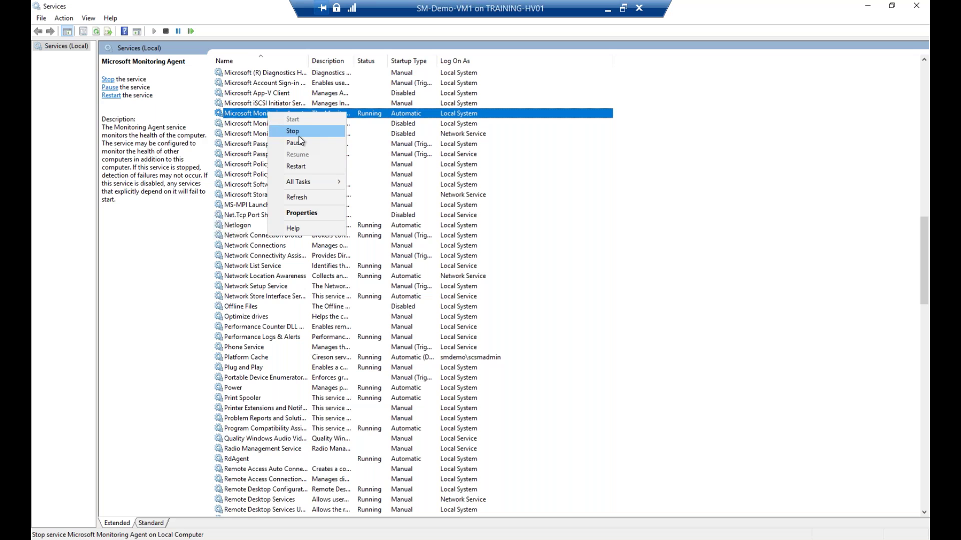
left_click(299, 135)
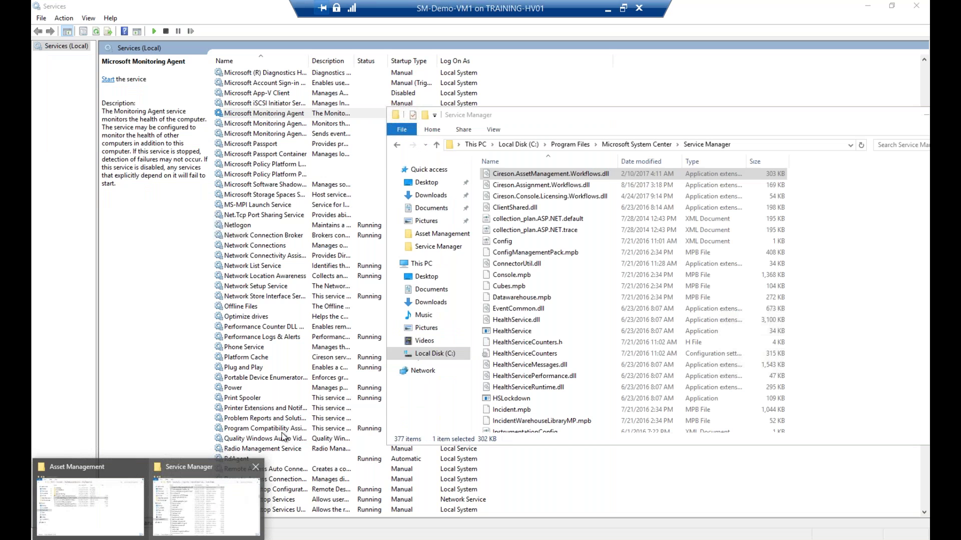
Rename the DLL in the Service Manager folder to Cireson.AssetManagement.Workflows.dll.old and widen the file name column
right_click(551, 174)
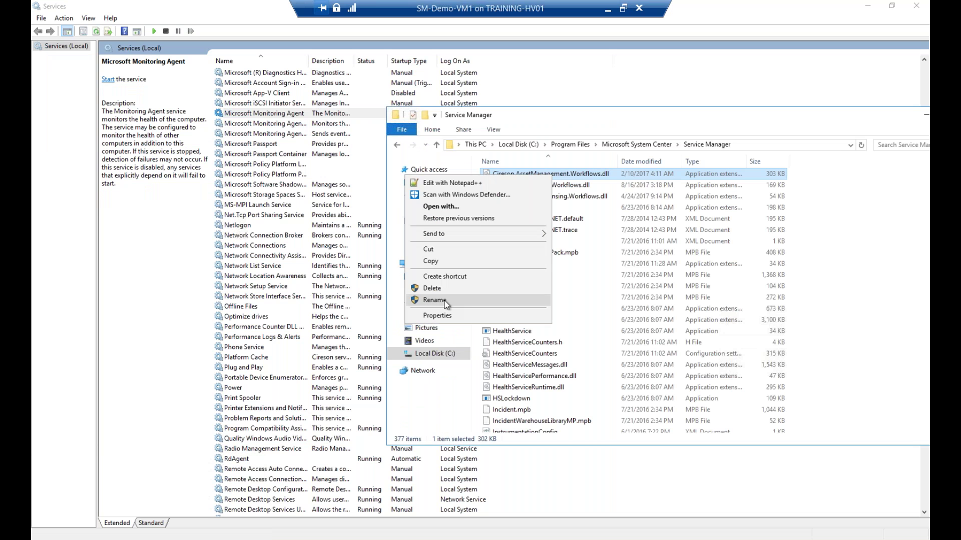
left_click(446, 302)
key("End")
type(".old")
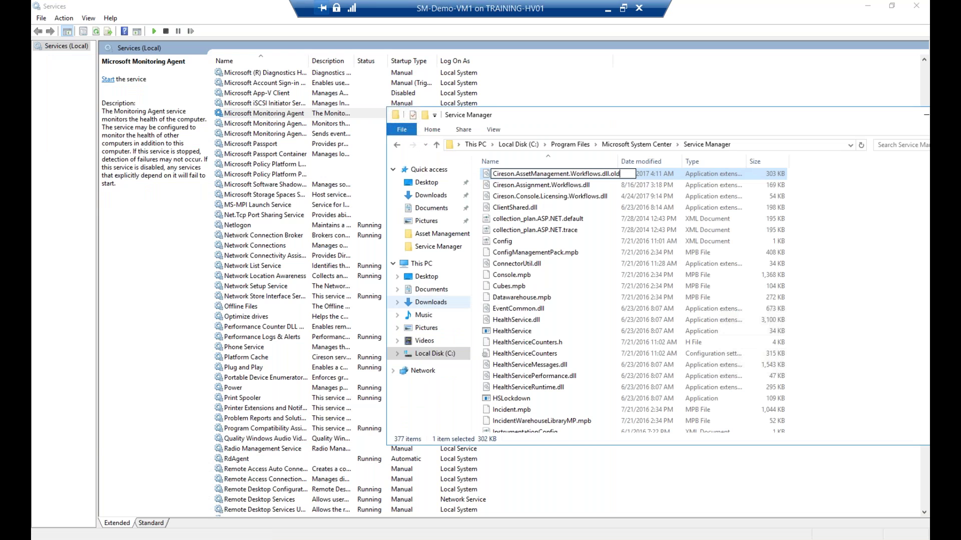
key("Return")
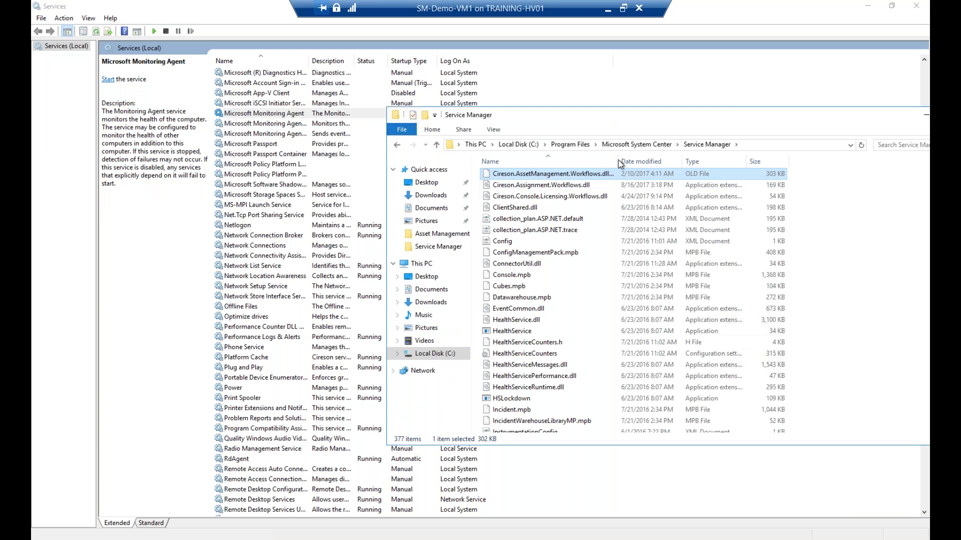
left_click_drag(617, 160, 645, 160)
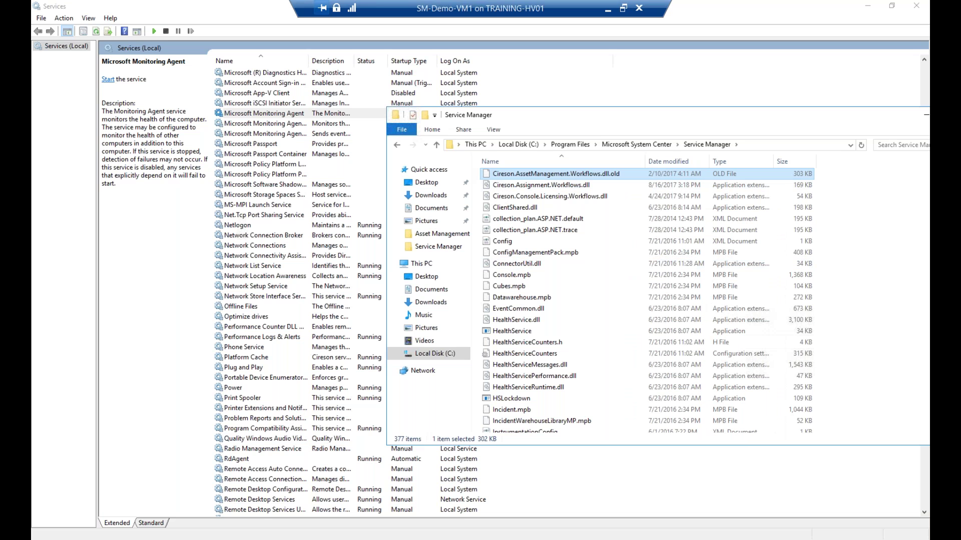
Copy the new Cireson.AssetManagement.Workflows.dll from the Asset Management folder into the Service Manager folder, and close both folder windows
left_click(151, 538)
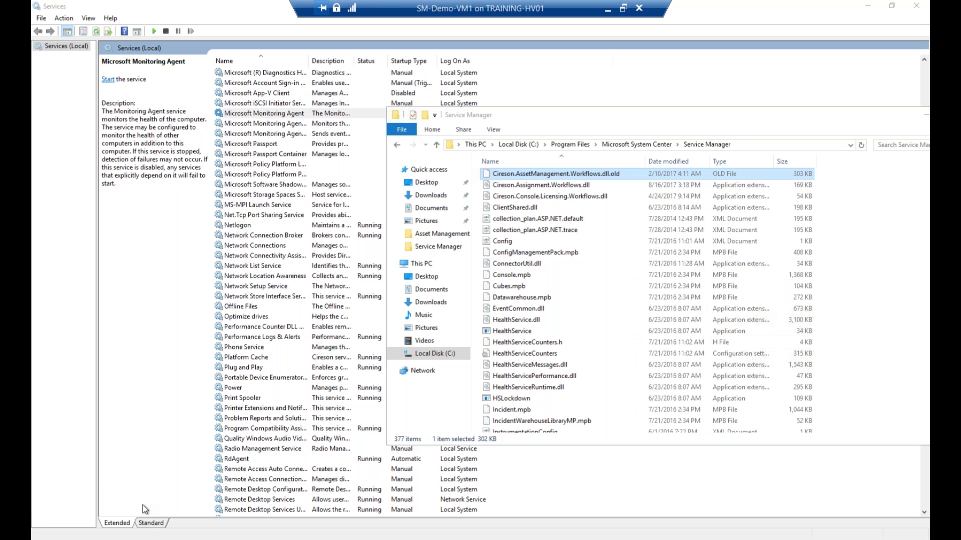
mouse_move(143, 505)
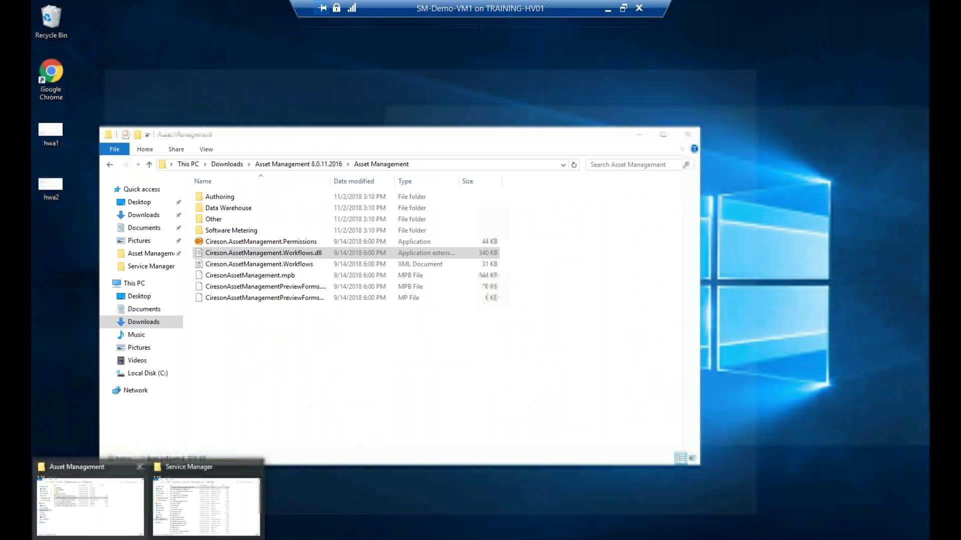
left_click(140, 506)
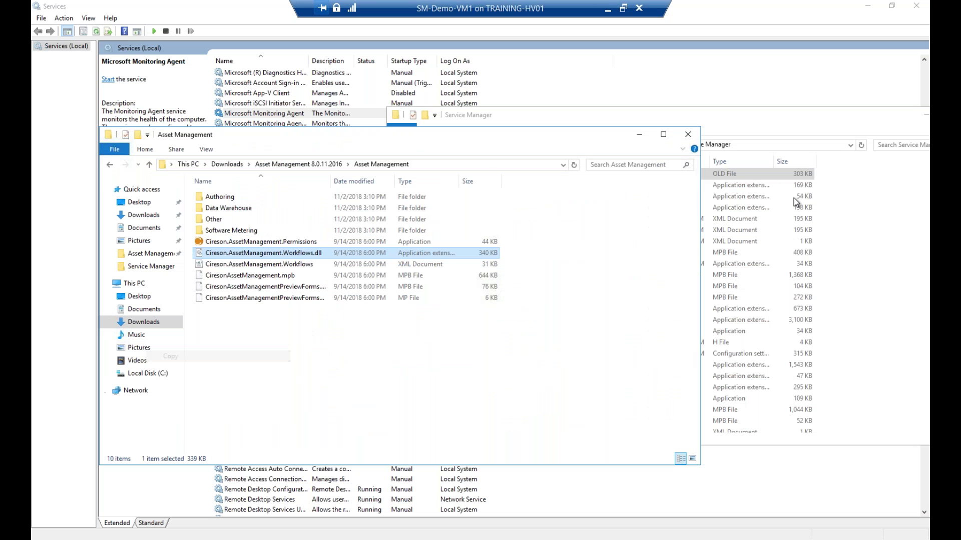
left_click(864, 236)
right_click(865, 236)
left_click(756, 306)
left_click(464, 208)
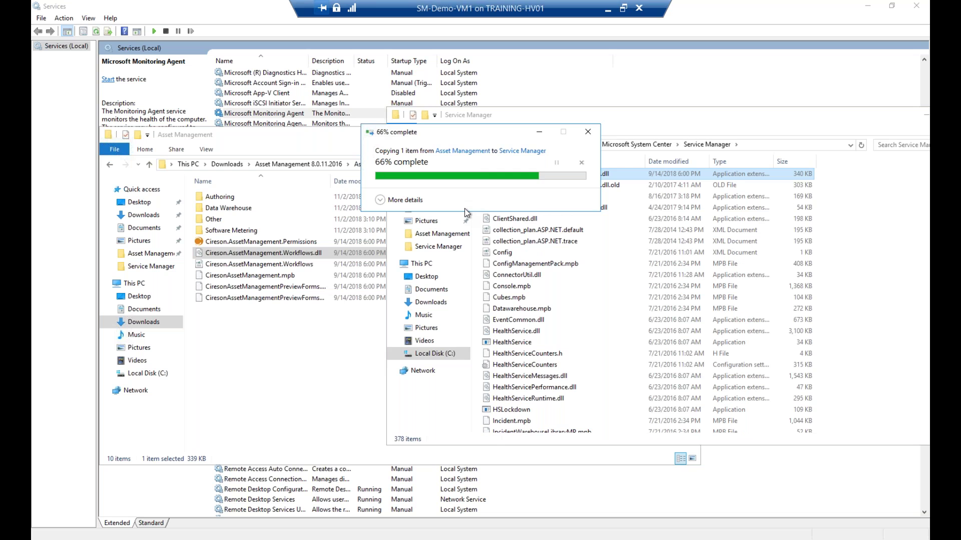
left_click_drag(705, 114, 545, 168)
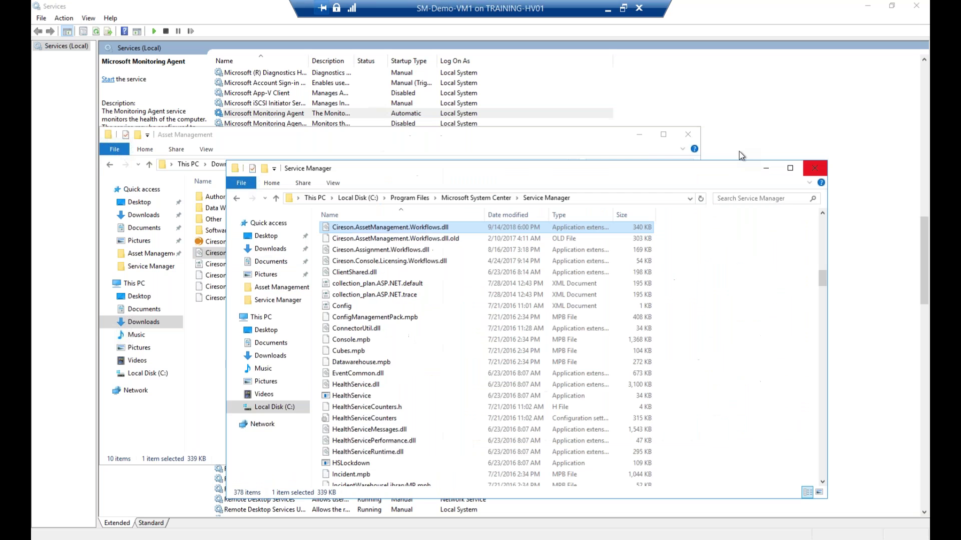
left_click(814, 168)
left_click(687, 135)
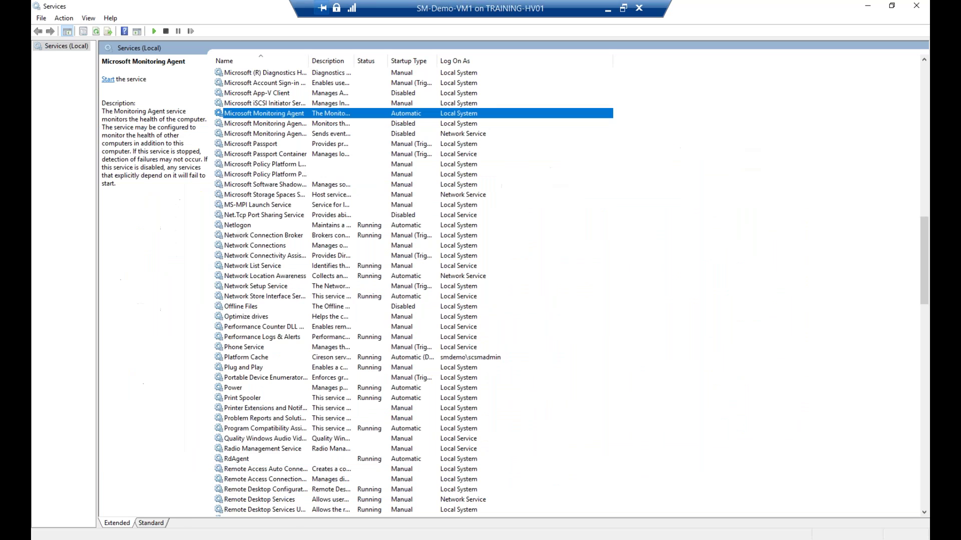
Start the Microsoft Monitoring Agent service in Windows Services
mouse_move(227, 539)
left_click(306, 539)
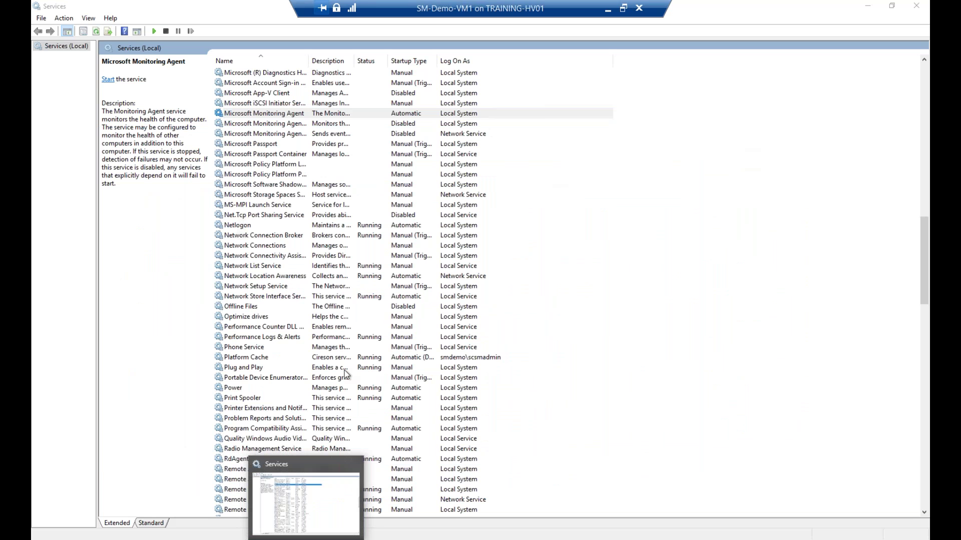
left_click(189, 539)
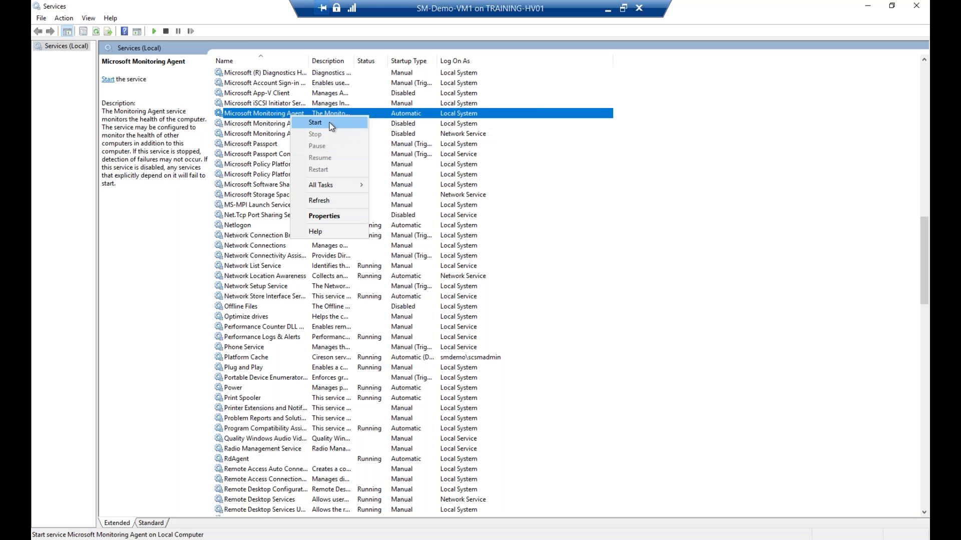
left_click(330, 122)
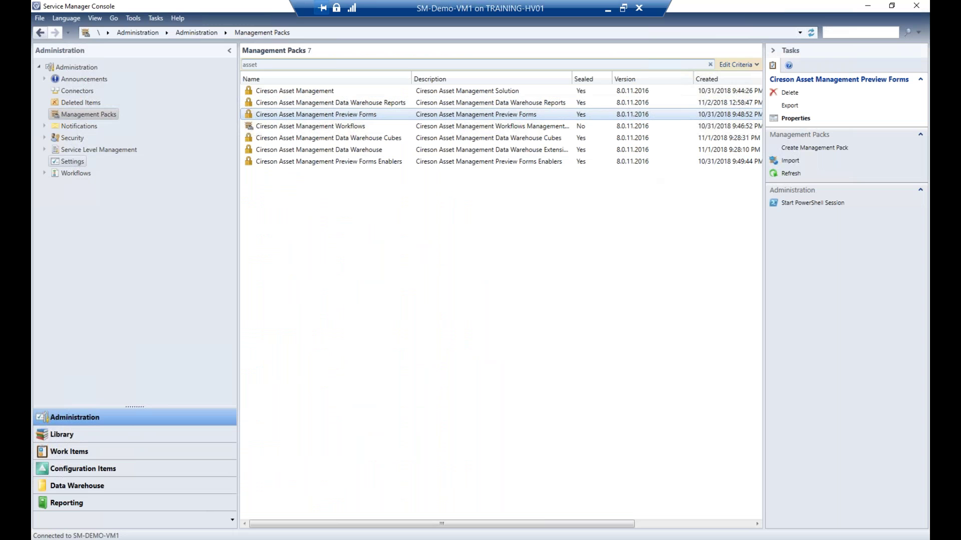
Return to the Service Manager Console and open Cireson - Asset Management Settings from the administration settings
left_click(73, 161)
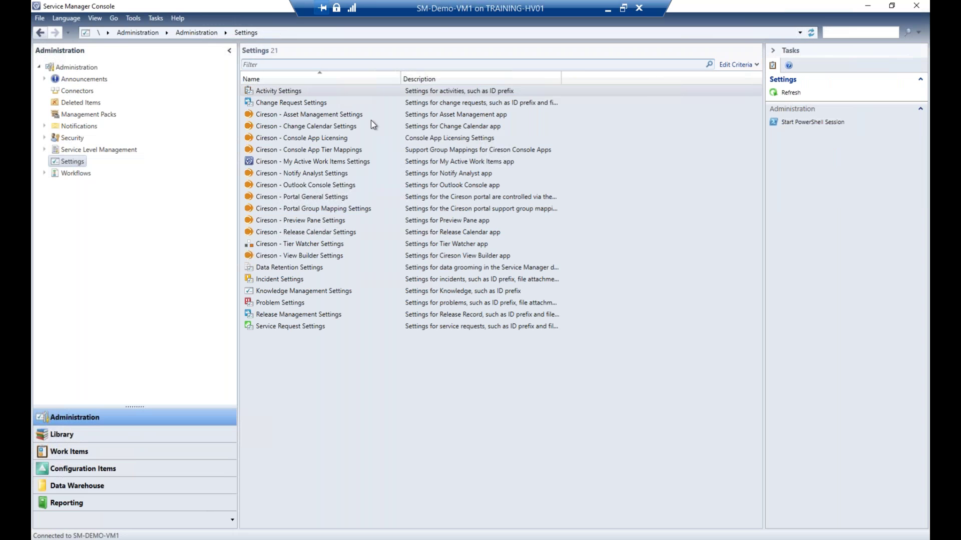
left_click(322, 116)
double_click(322, 116)
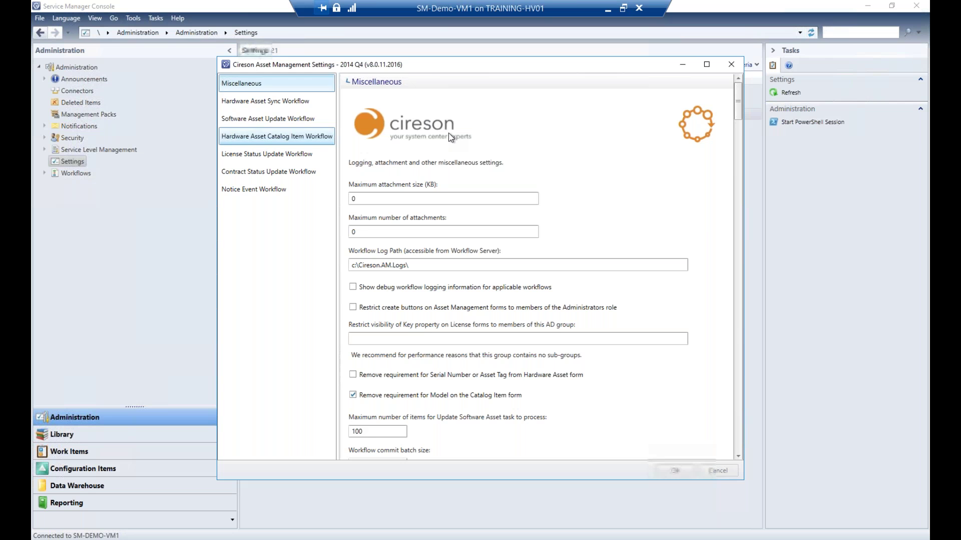
Show the Hardware Asset Sync Workflow settings and open the hwa1 screenshot of the earlier settings from the Desktop folder
key("Down")
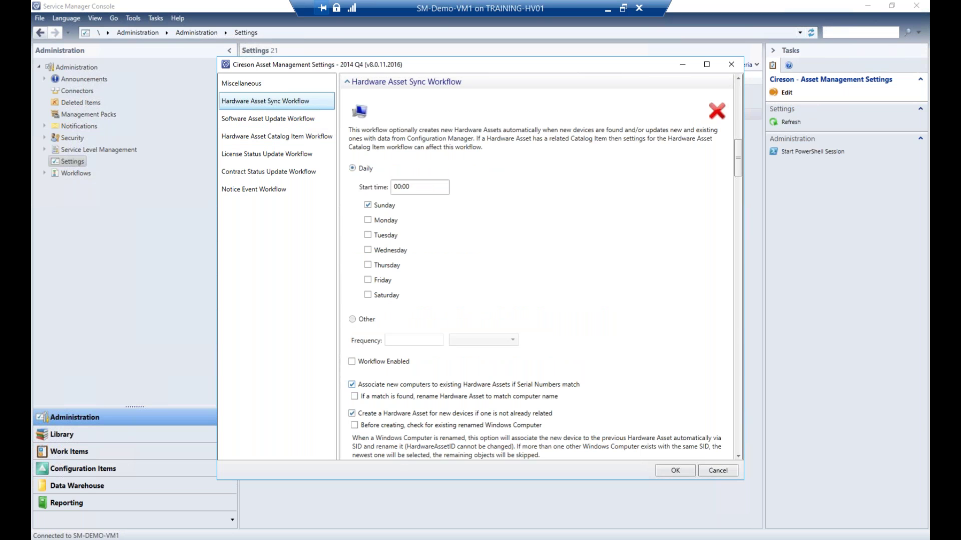
key("super+e")
left_click(266, 274)
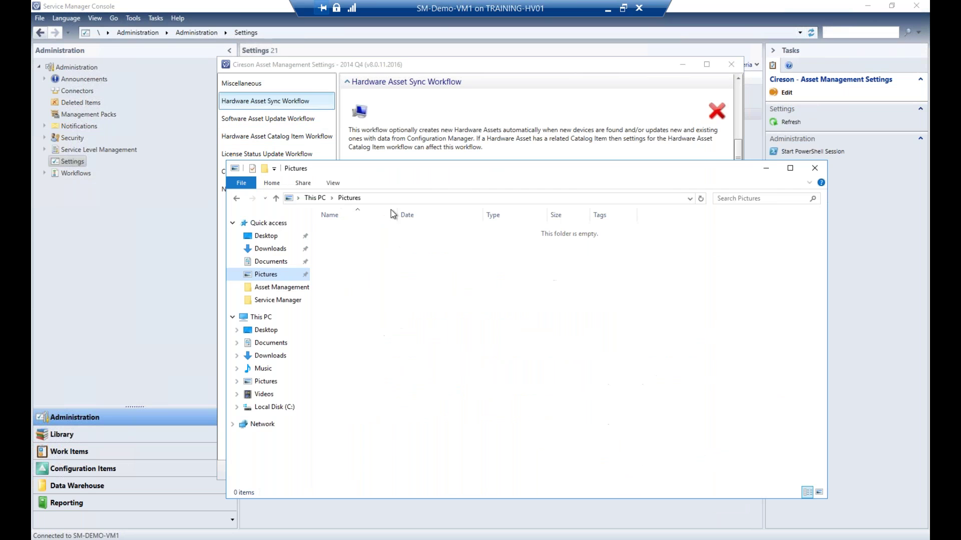
left_click(262, 238)
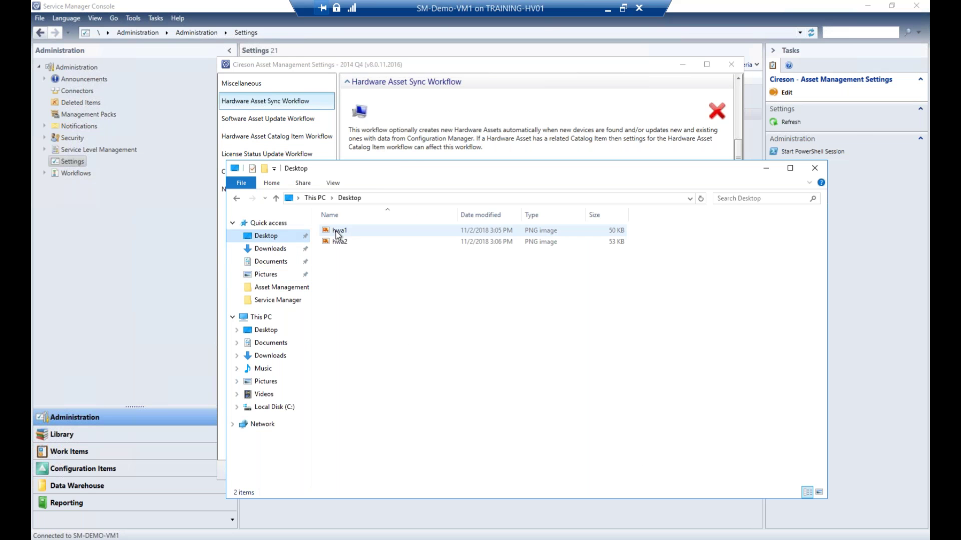
left_click(338, 233)
double_click(338, 230)
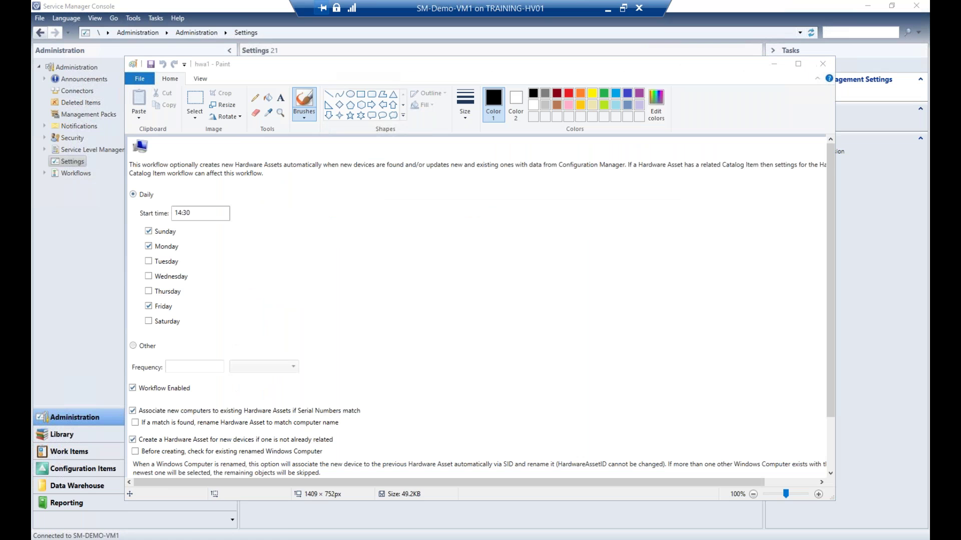
Compare the Hardware Asset Sync Workflow settings side by side with the hwa1 screenshot, and close the settings dialog
left_click(175, 539)
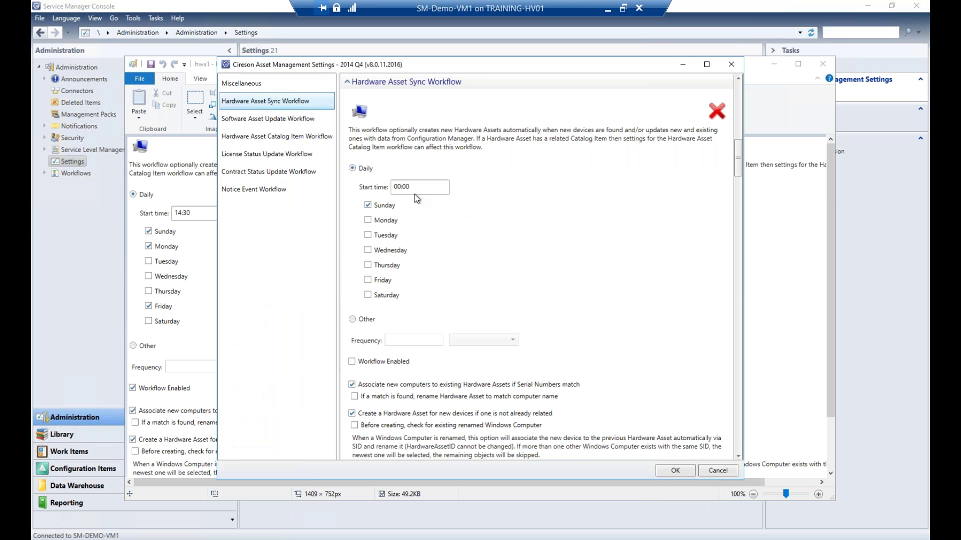
left_click_drag(461, 65, 563, 70)
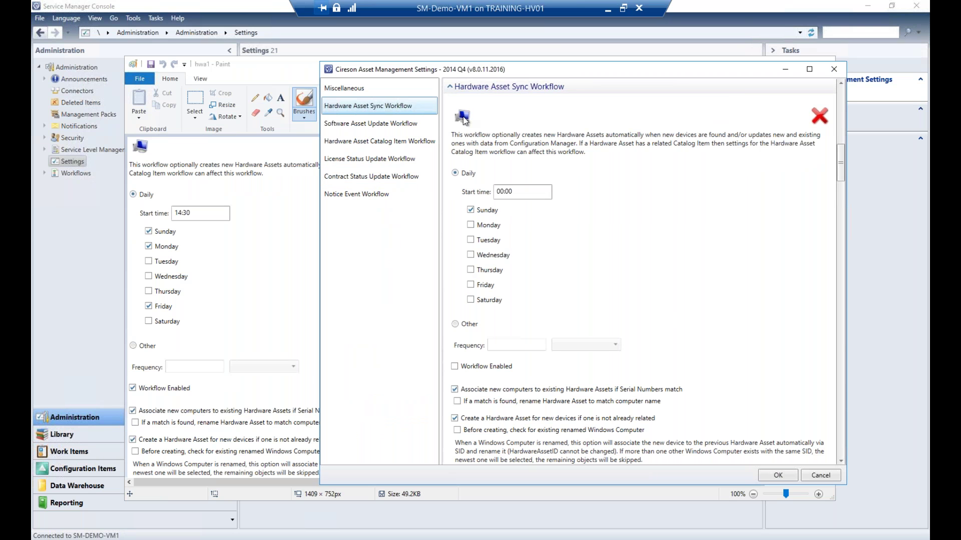
left_click(838, 73)
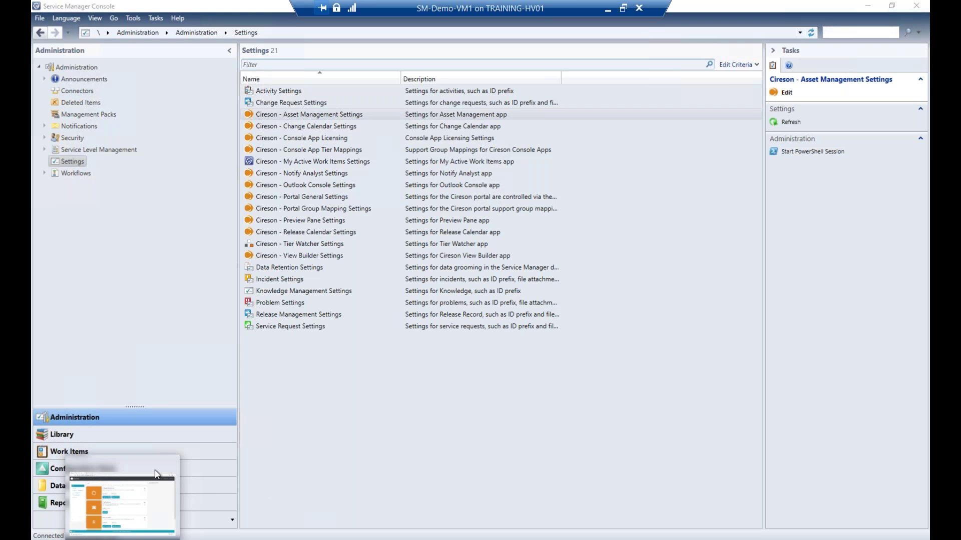
Switch to the Chrome browser and open the service portal at localhost
left_click(156, 472)
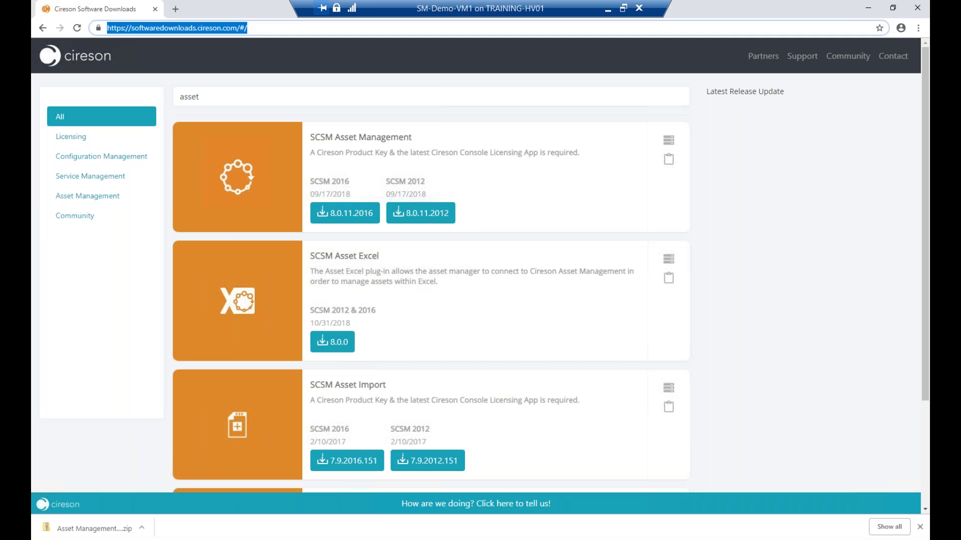
type("l")
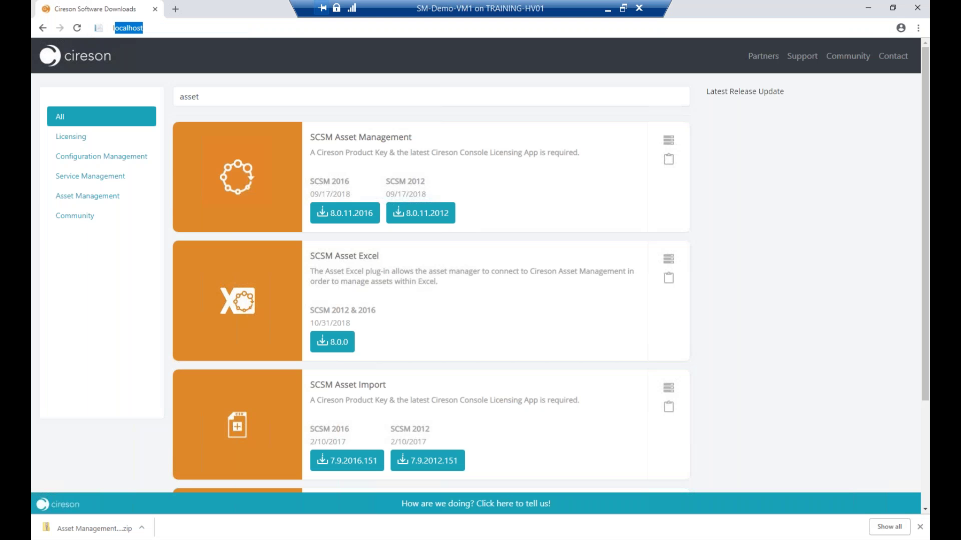
type("ocalhost")
key("Return")
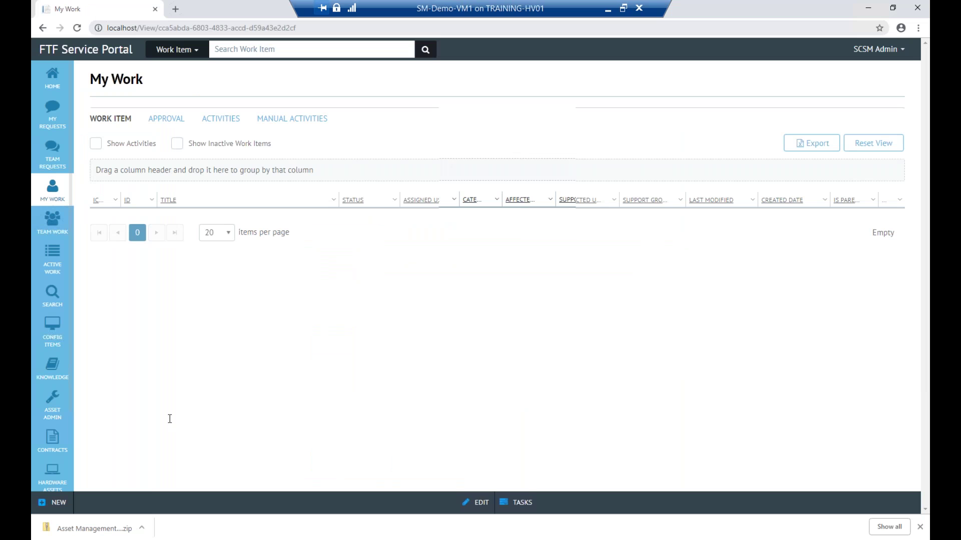
Open the Hardware Assets - All view in the portal and open the form of hardware asset JKW5
mouse_move(63, 448)
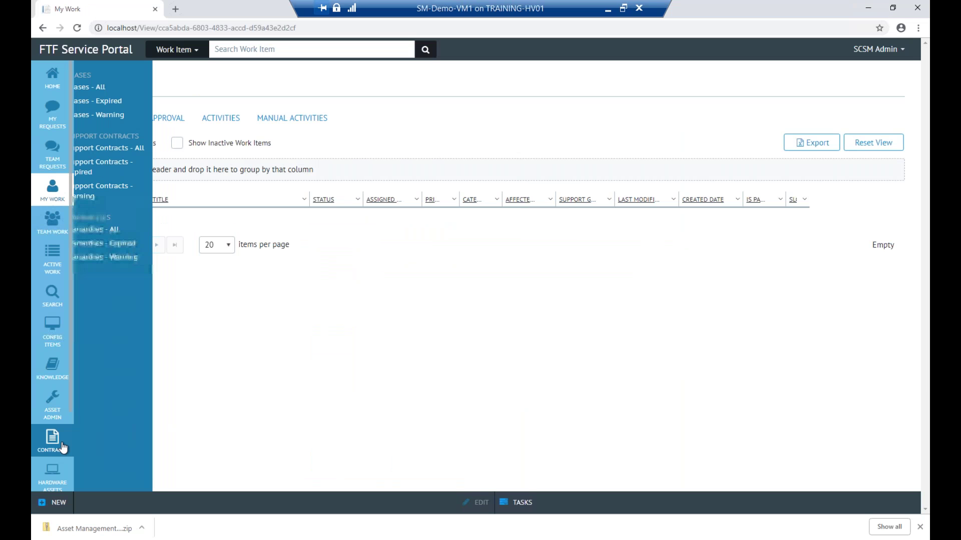
scroll(60, 454, "down", 1)
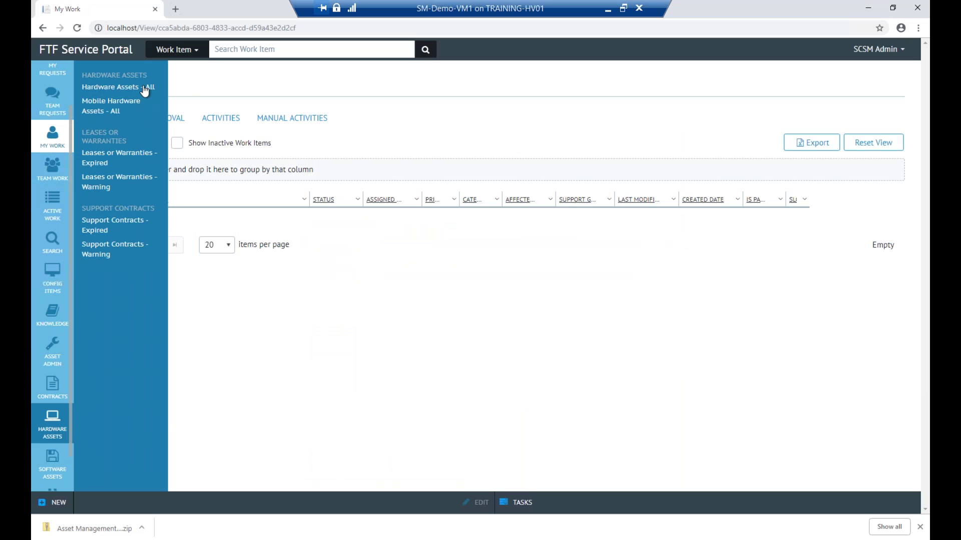
left_click(145, 88)
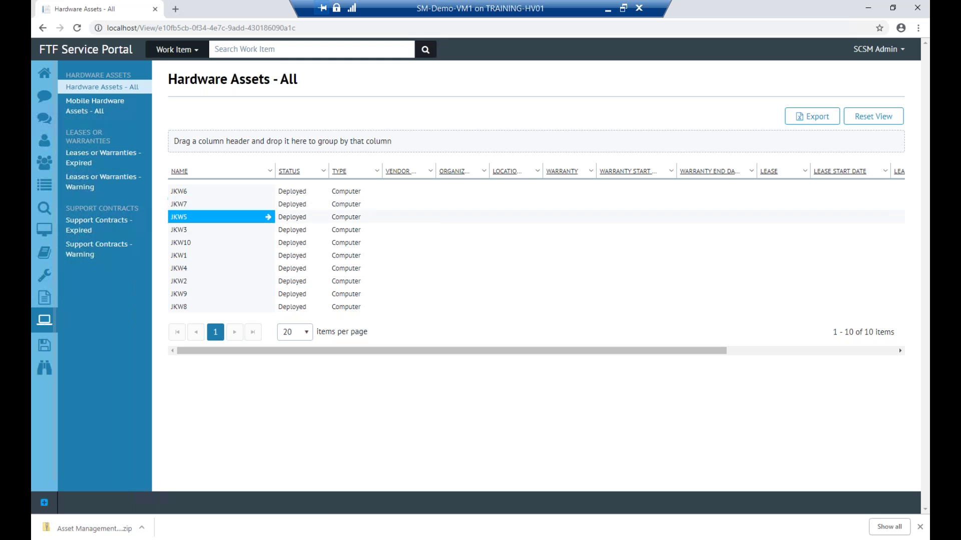
left_click(268, 217)
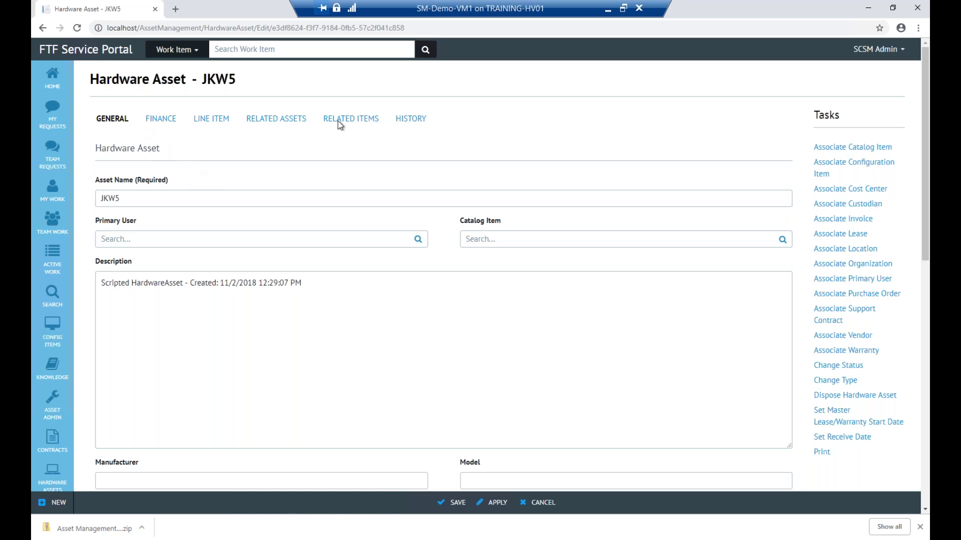
Switch to Windows Services, locate the System Center services and widen the Name column to show their full names
left_click(175, 539)
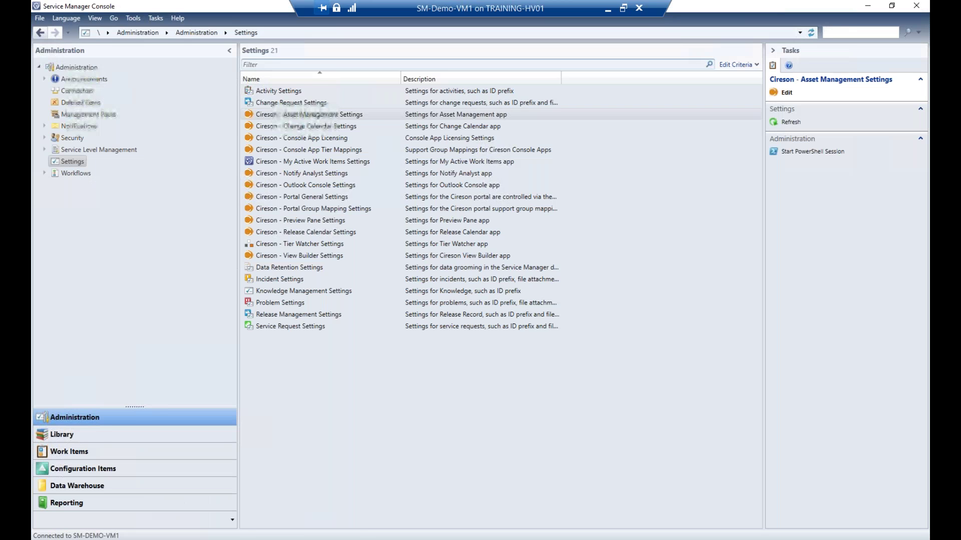
mouse_move(306, 539)
left_click(314, 496)
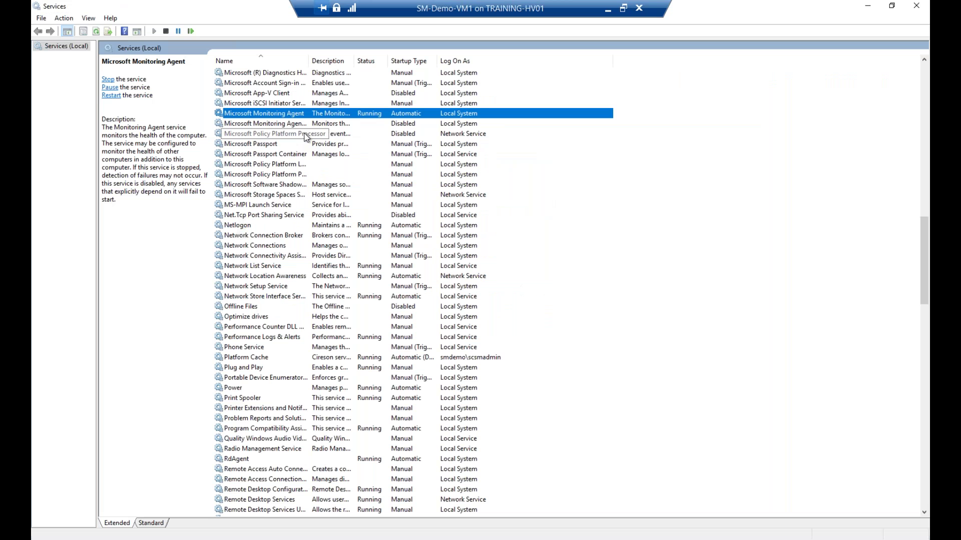
key("s")
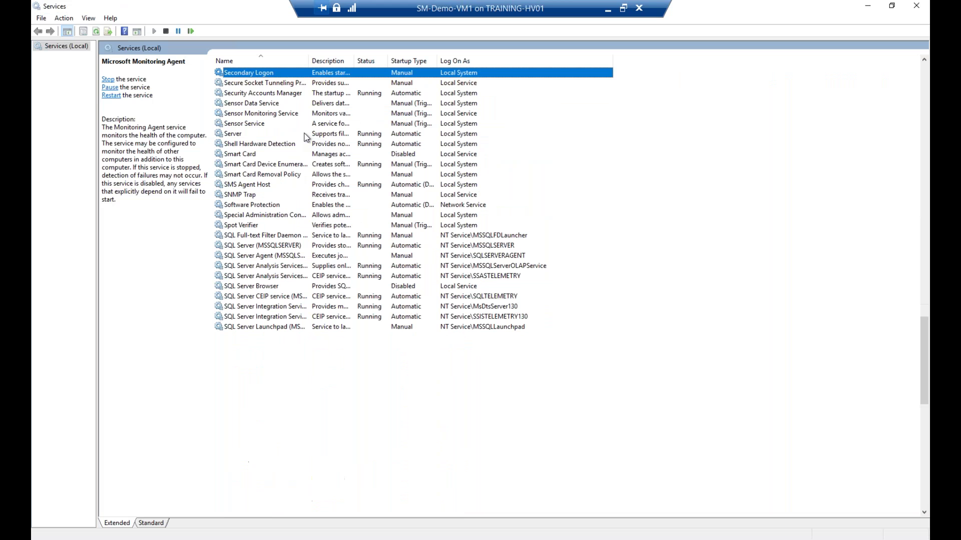
left_click(287, 429)
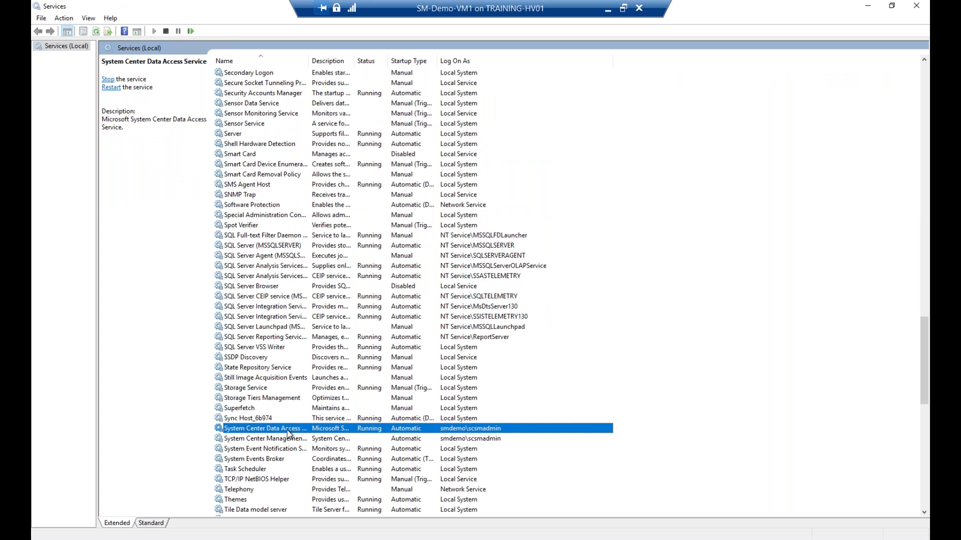
right_click(287, 429)
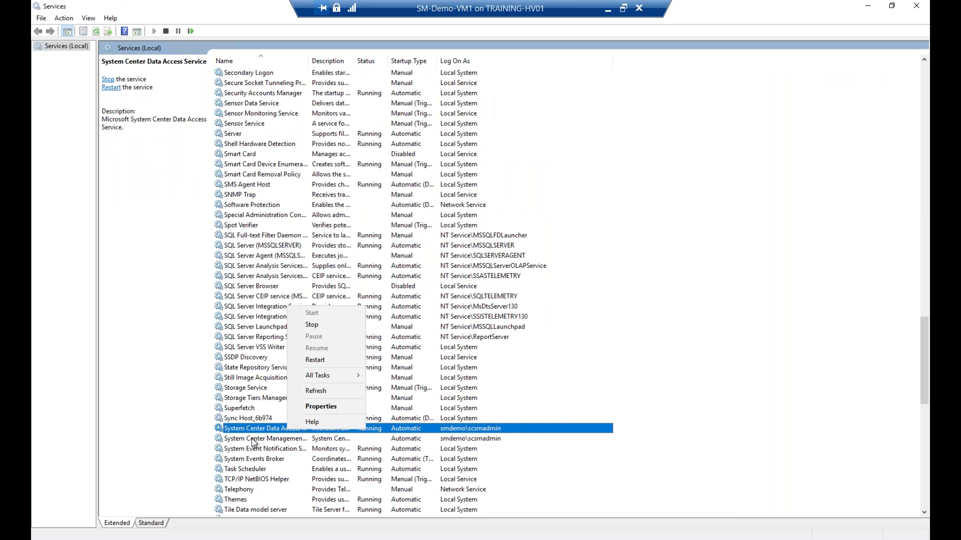
left_click(252, 440)
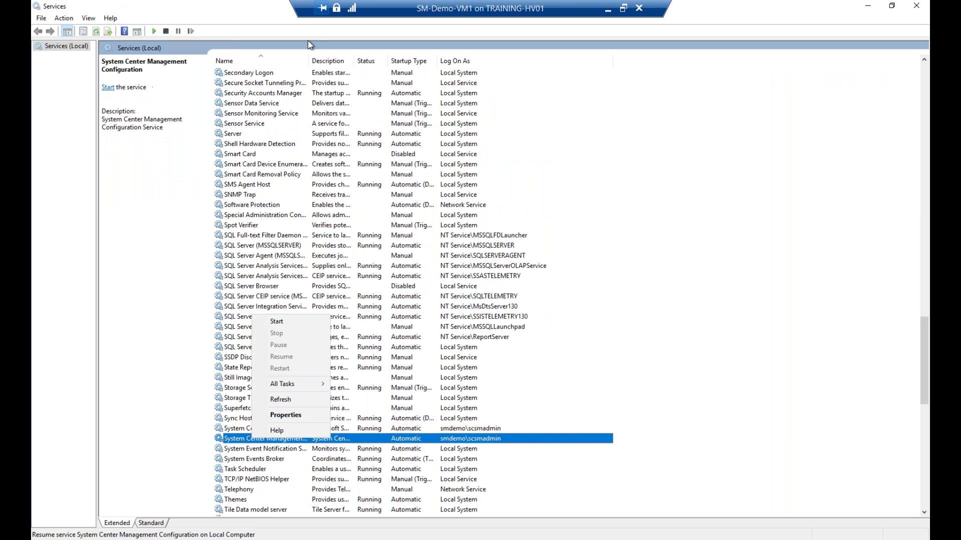
left_click_drag(348, 64, 349, 89)
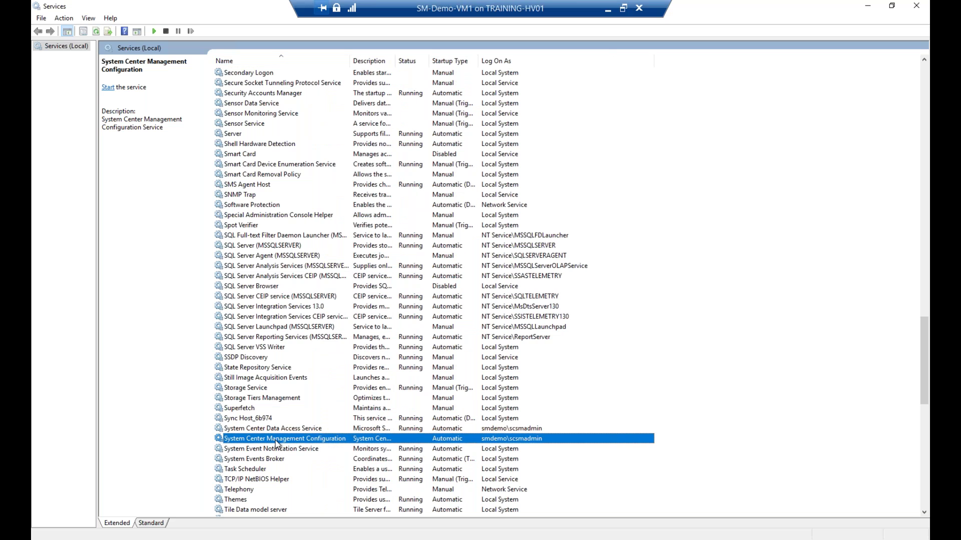
Start the System Center Management Configuration service and restart the System Center Data Access Service
right_click(277, 440)
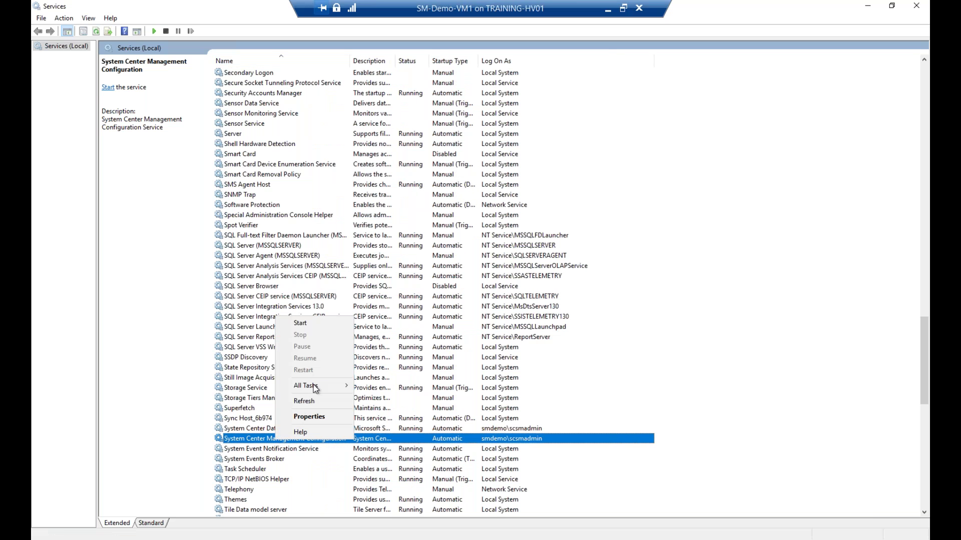
left_click(298, 449)
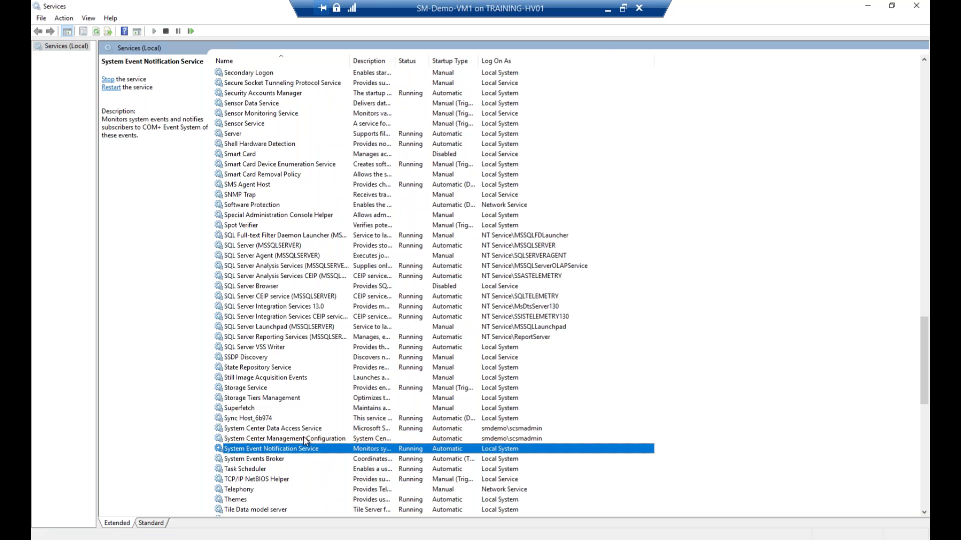
left_click(305, 439)
right_click(305, 439)
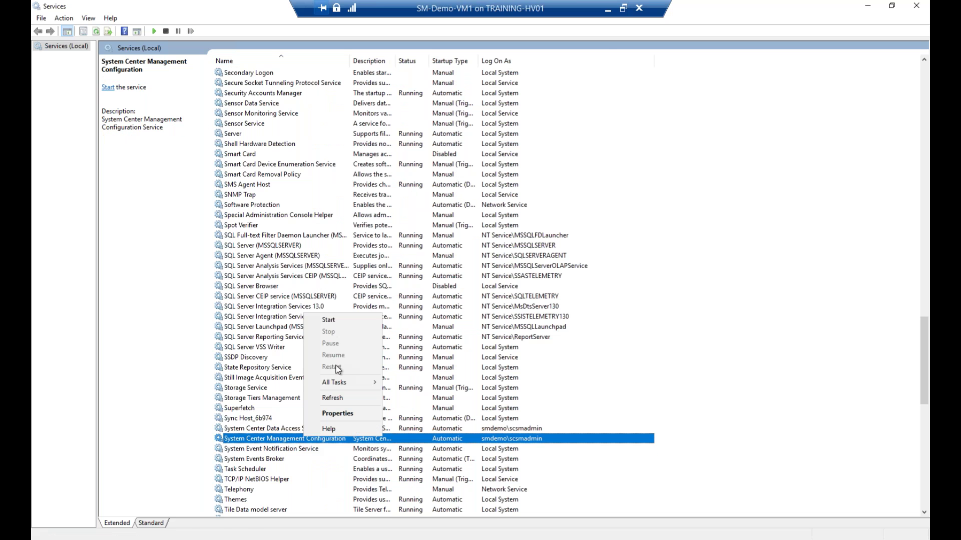
left_click(347, 318)
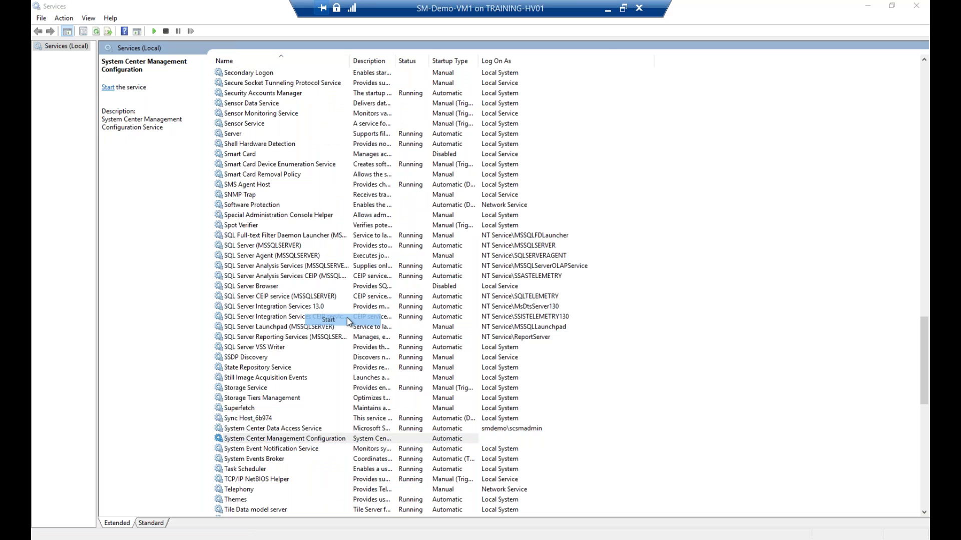
right_click(291, 430)
left_click(319, 360)
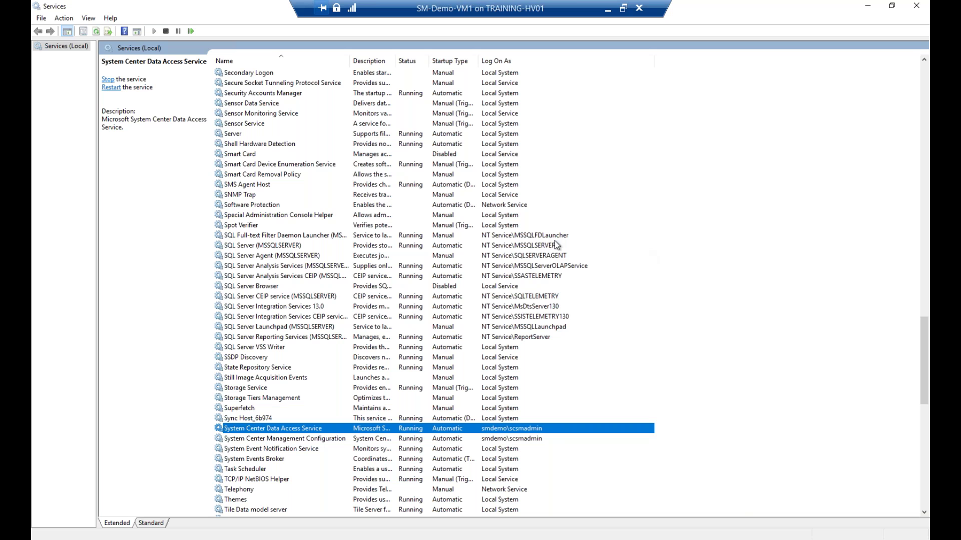
Switch to Windows PowerShell and run Enable-SCDWJob -JobName mpsyncjob -ComputerName smdw-demo-vm1
left_click(319, 530)
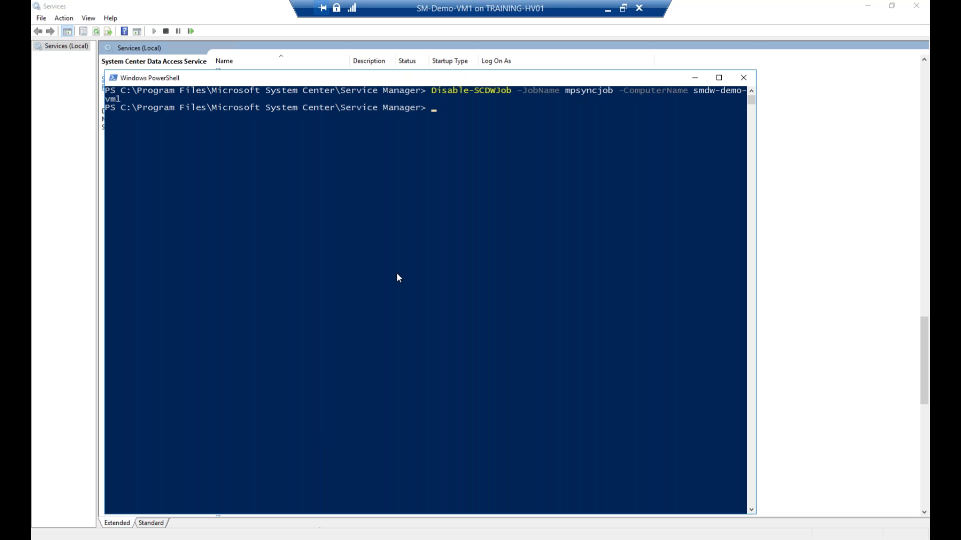
left_click(397, 274)
right_click(396, 273)
type("er> Enable-SCDWJob")
key("Tab")
type("-job")
key("Tab")
type("mpsyncjob -")
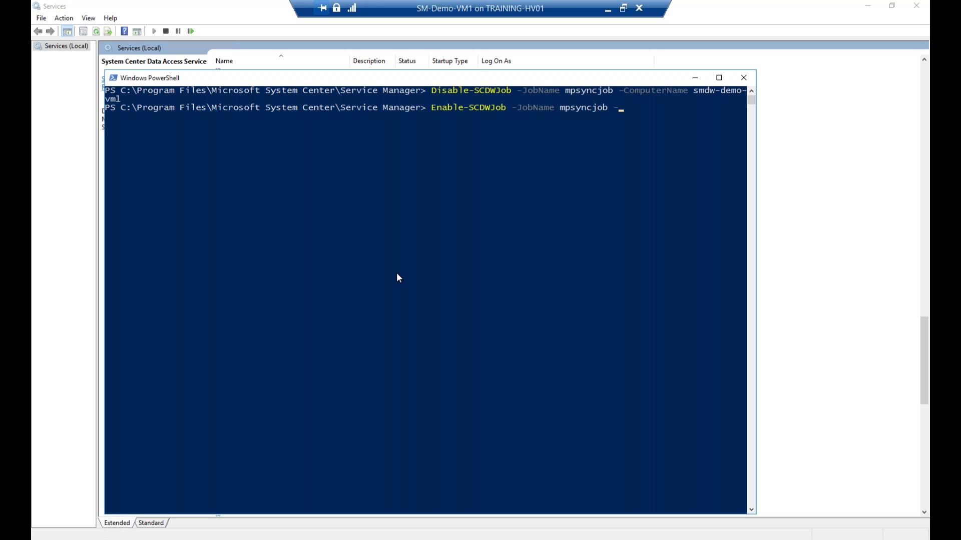
key("Tab")
type("s")
type("mdw")
type("-demo-")
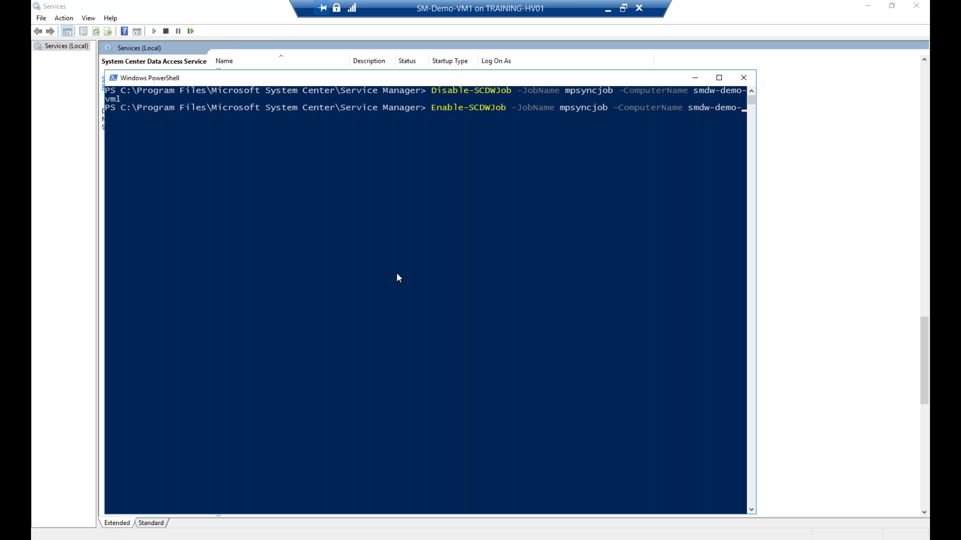
type("vml")
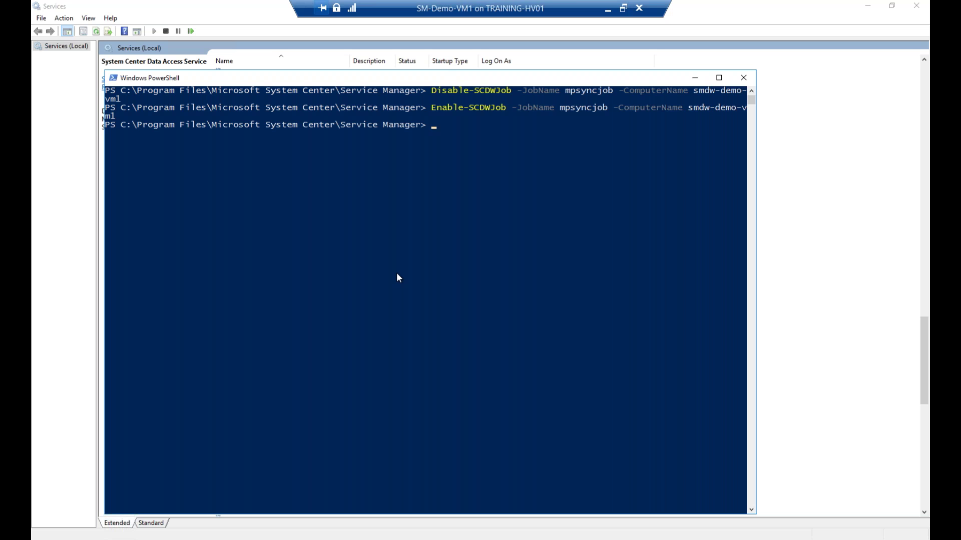
Run Start-SCDWJob -JobName mpsyncjob -ComputerName smdw-demo-vm1 to start the management pack synchronization job
type("start-scdw")
key("Tab")
type("-jo")
key("Tab")
type("mpsyncjob -com")
key("Tab")
type("smdw-demo-vm1")
key("Return")
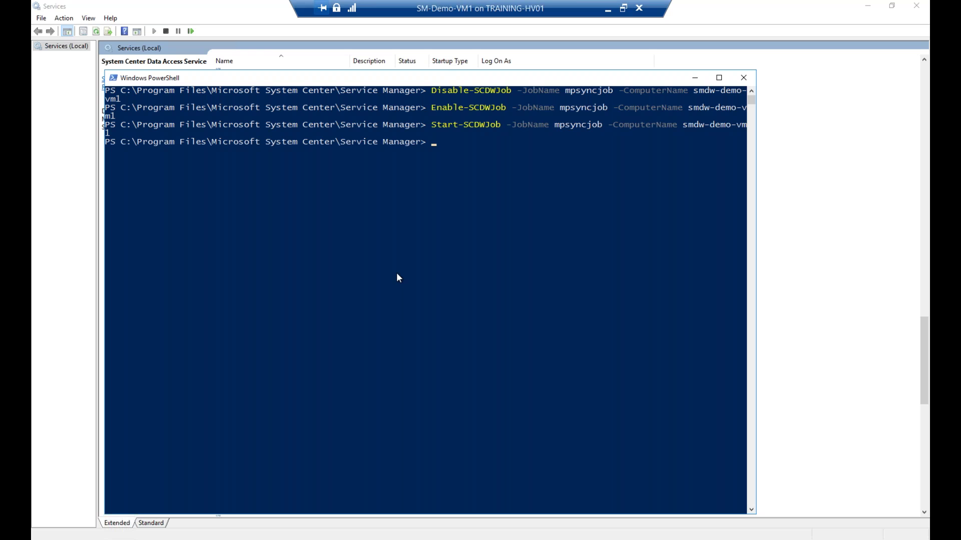
Return to the Service Manager Console and examine the MPSyncJob's synchronization details under Data Warehouse Jobs
left_click(240, 538)
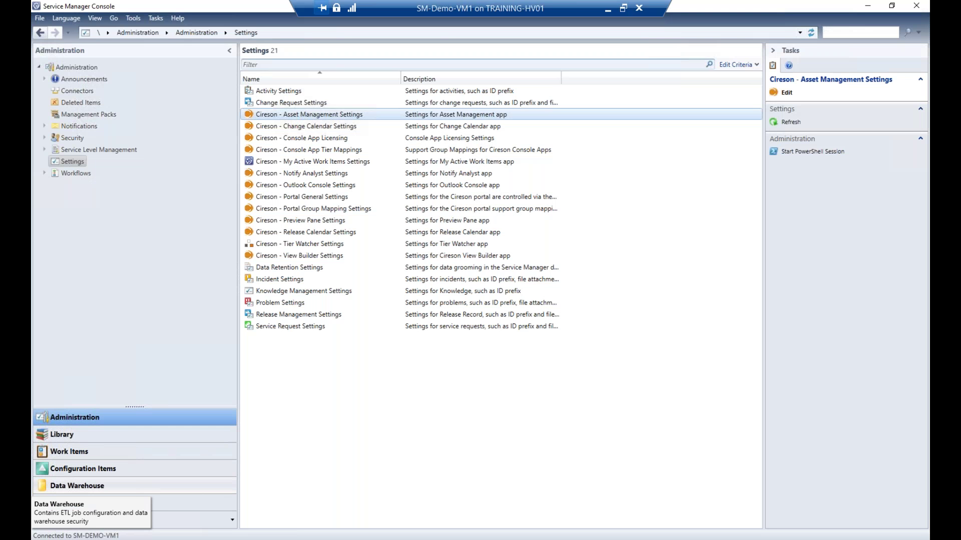
left_click(75, 485)
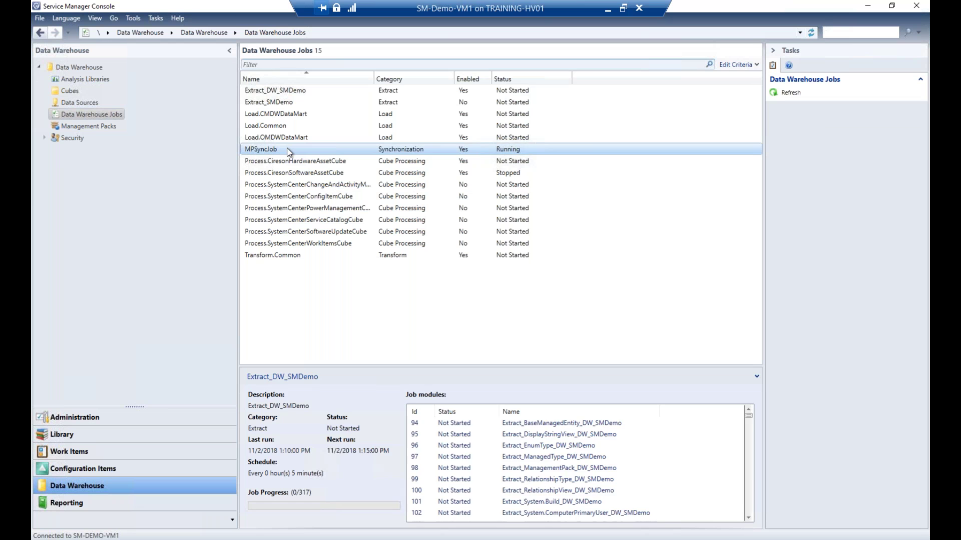
left_click(288, 150)
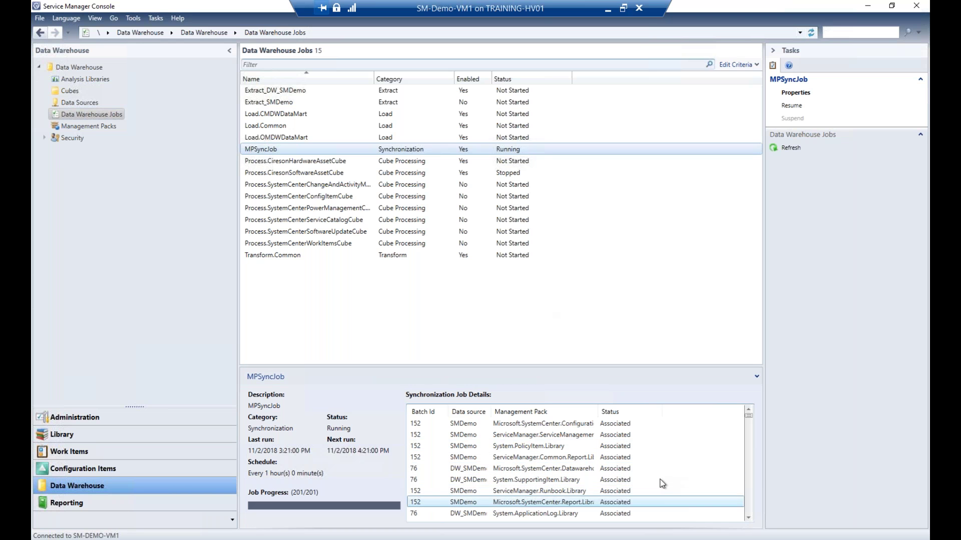
scroll(662, 484, "down", 3)
scroll(660, 482, "down", 3)
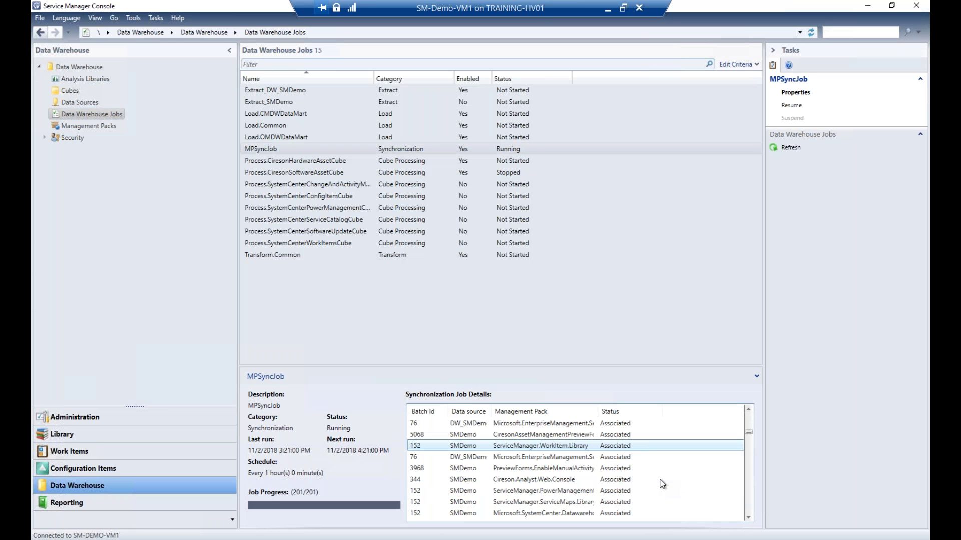
Filter the data warehouse's Management Packs list by "asset" to review the matching packs, then return to Data Warehouse Jobs
left_click(99, 127)
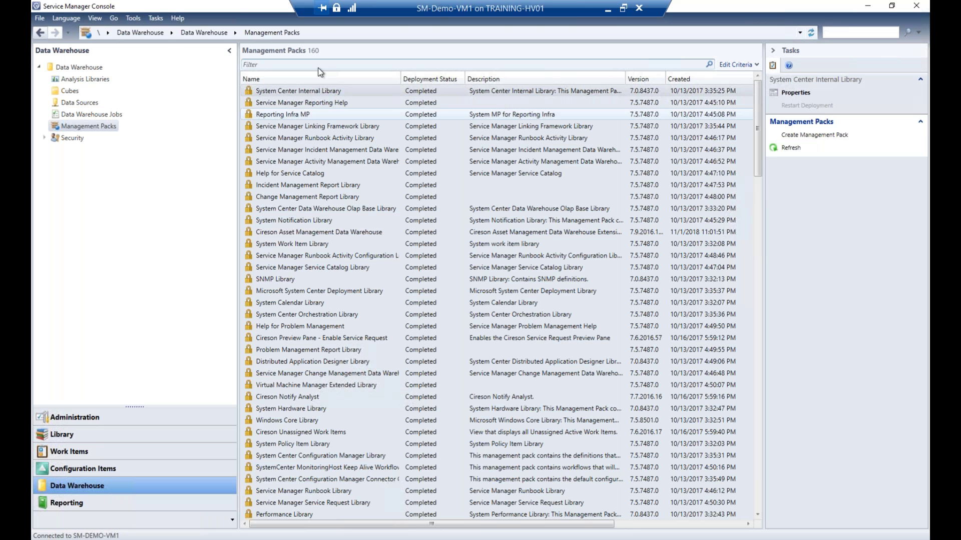
left_click(314, 91)
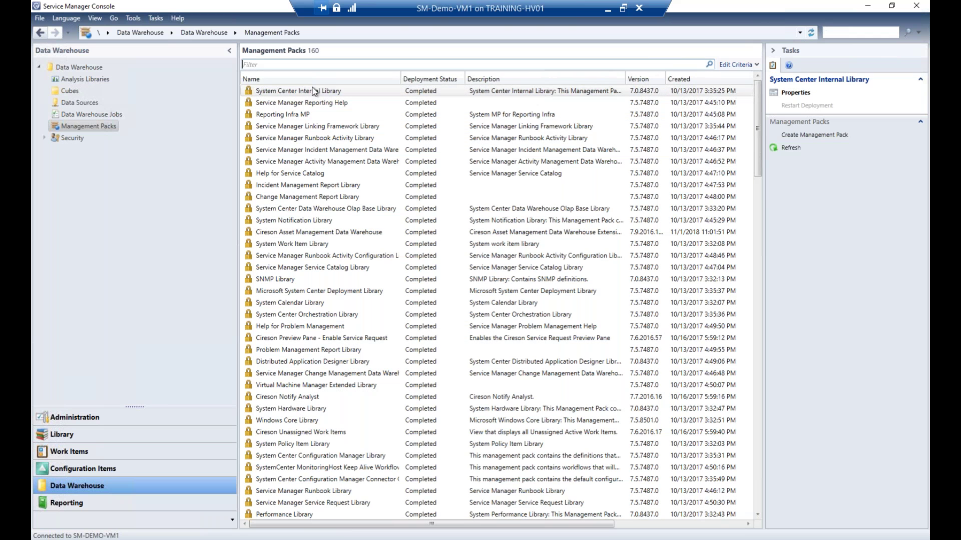
type("asset")
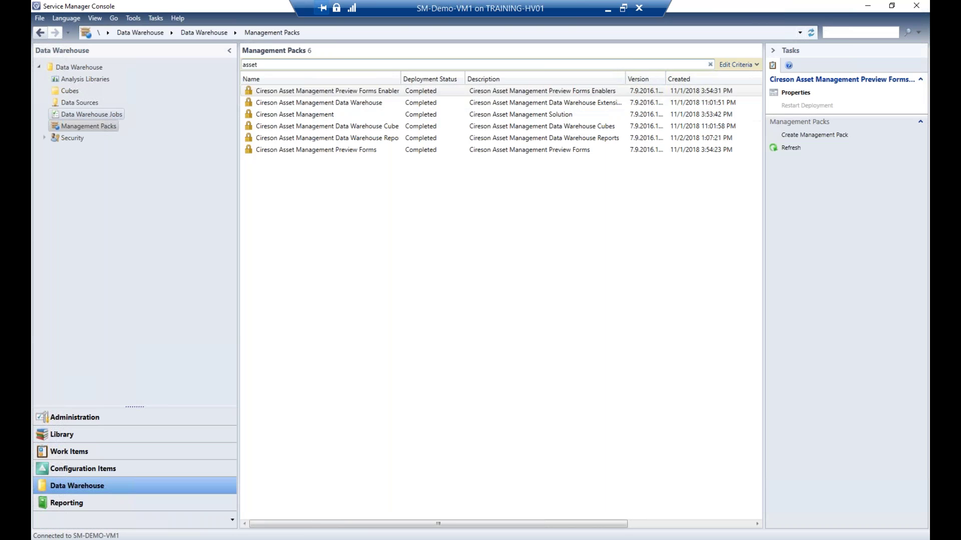
left_click(92, 114)
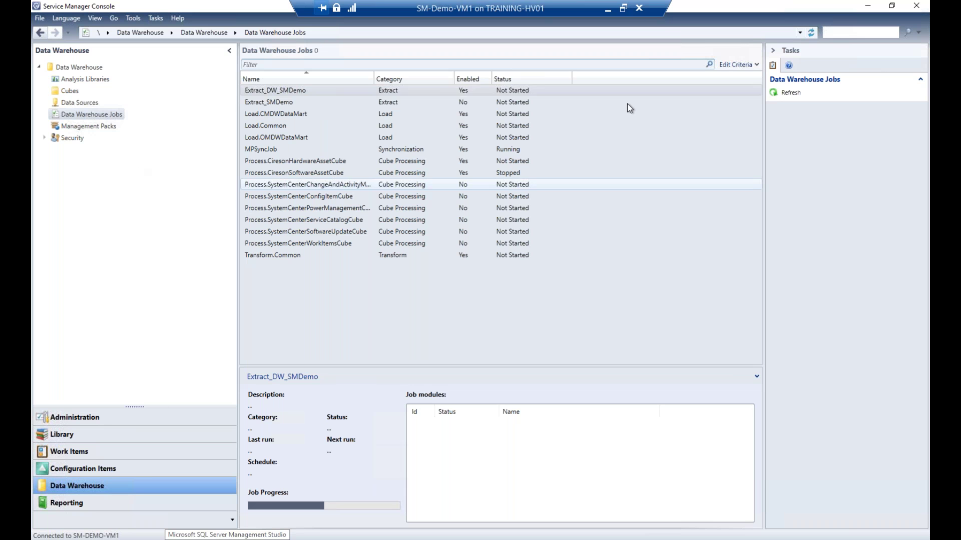
Switch to the browser and examine the General fields of hardware asset JKW5 in the service portal
left_click(150, 539)
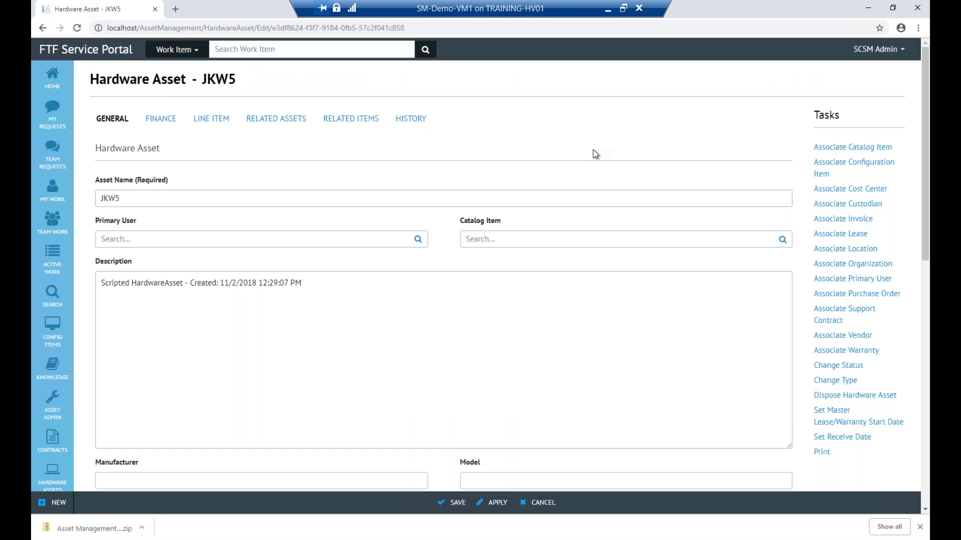
scroll(593, 150, "down", 1)
scroll(776, 307, "down", 4)
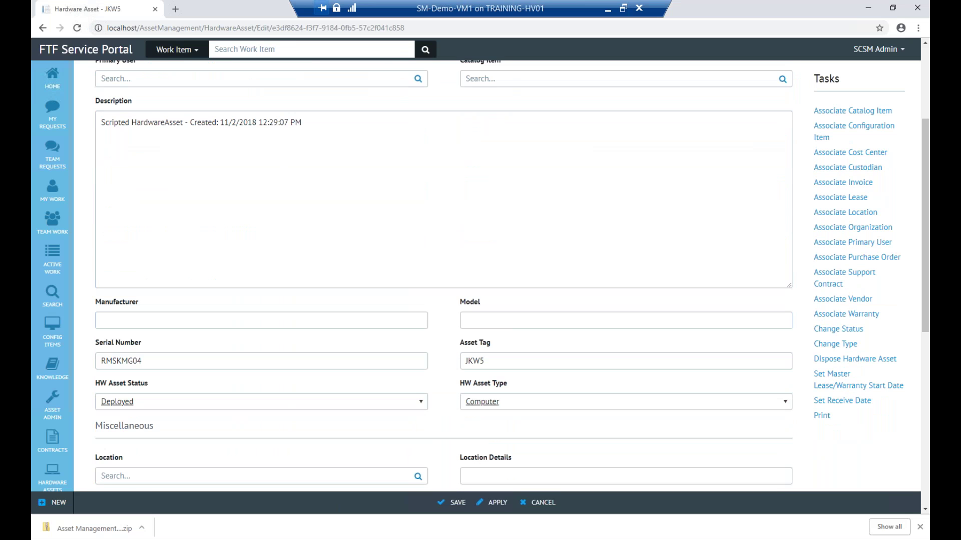
left_click(778, 295)
left_click(347, 238)
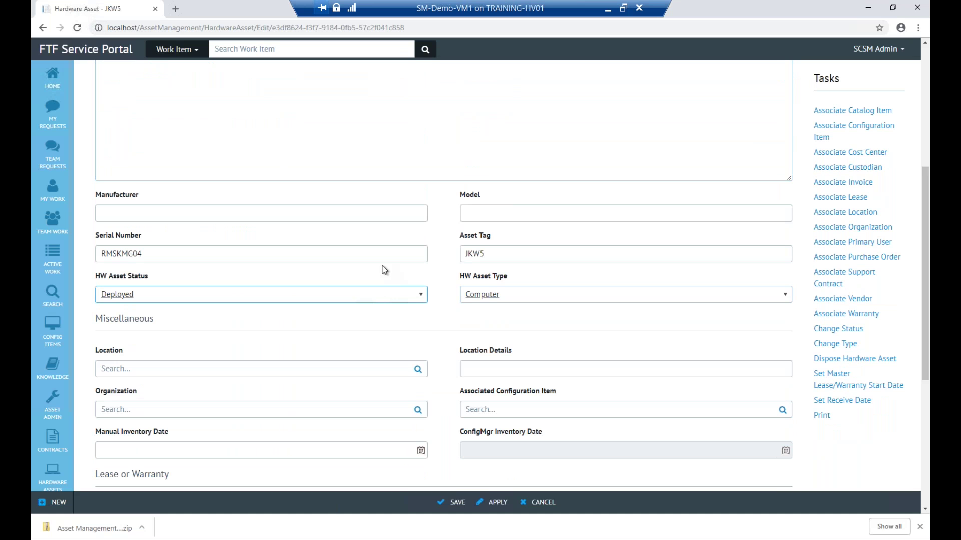
scroll(415, 357, "up", 5)
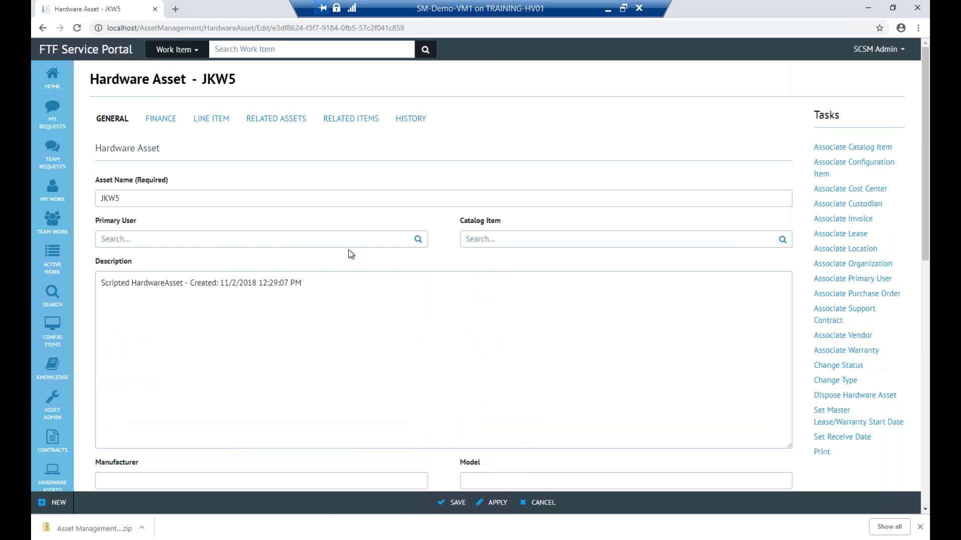
Switch to the Services window and restart the Cireson Cache Builder service
key("alt+Tab")
left_click(371, 207)
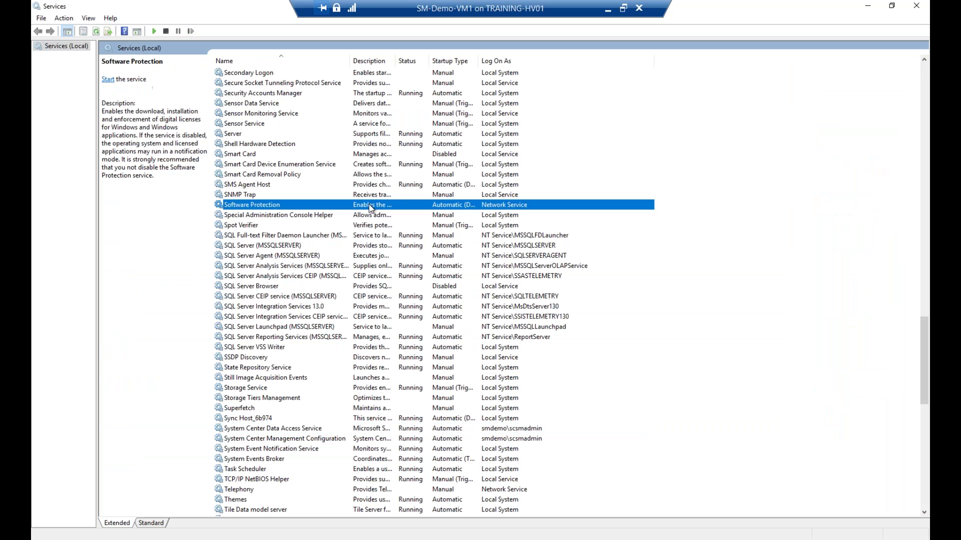
type("ci")
right_click(265, 93)
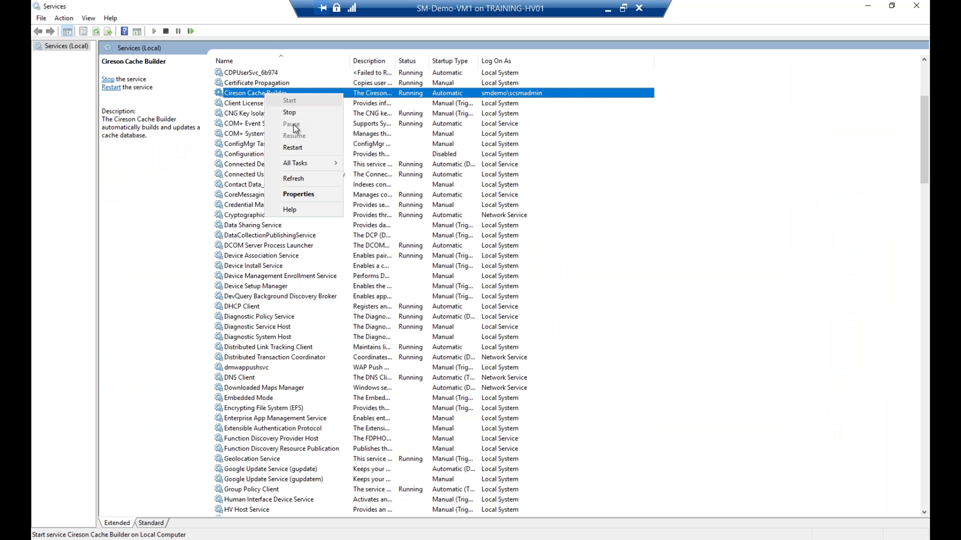
left_click(292, 148)
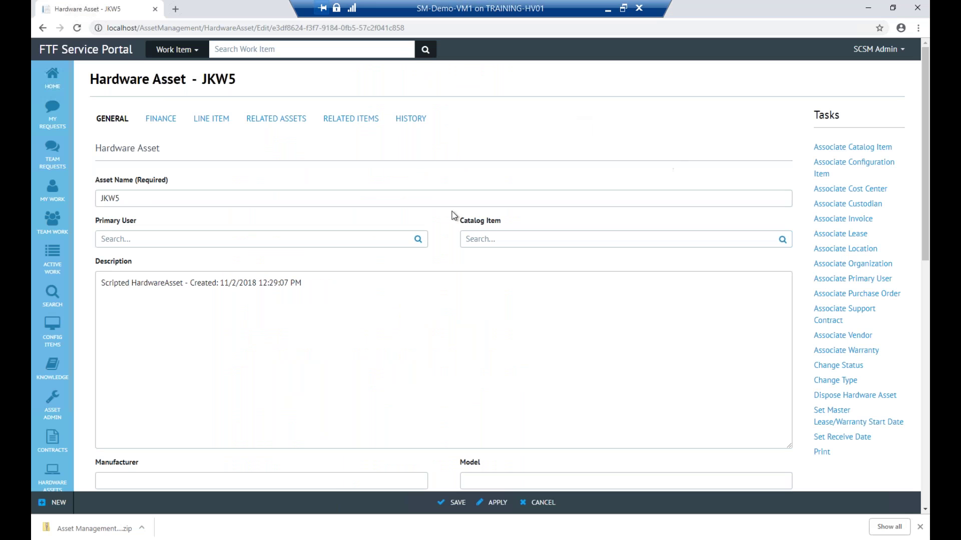
Check the Asset Name field on the hardware asset form, then open C:\inetpub\CiresonPortal\CustomSpace in File Explorer
left_click_drag(129, 180, 172, 182)
left_click(175, 180)
left_click(188, 484)
key("alt+Tab")
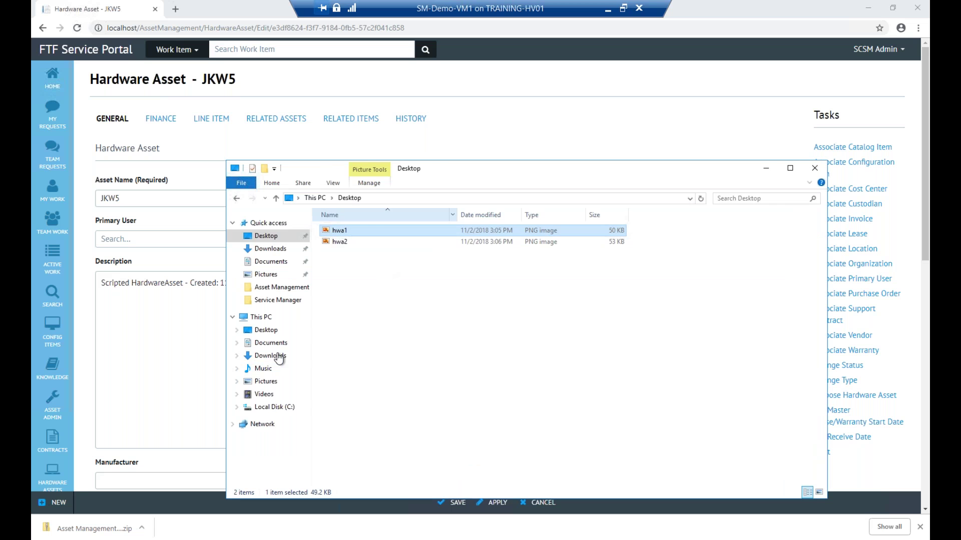
left_click(274, 407)
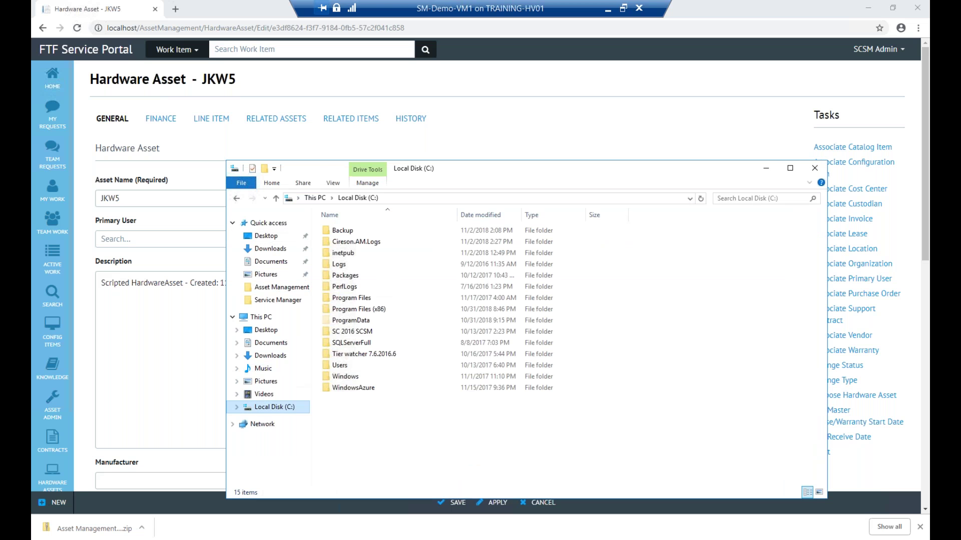
double_click(350, 254)
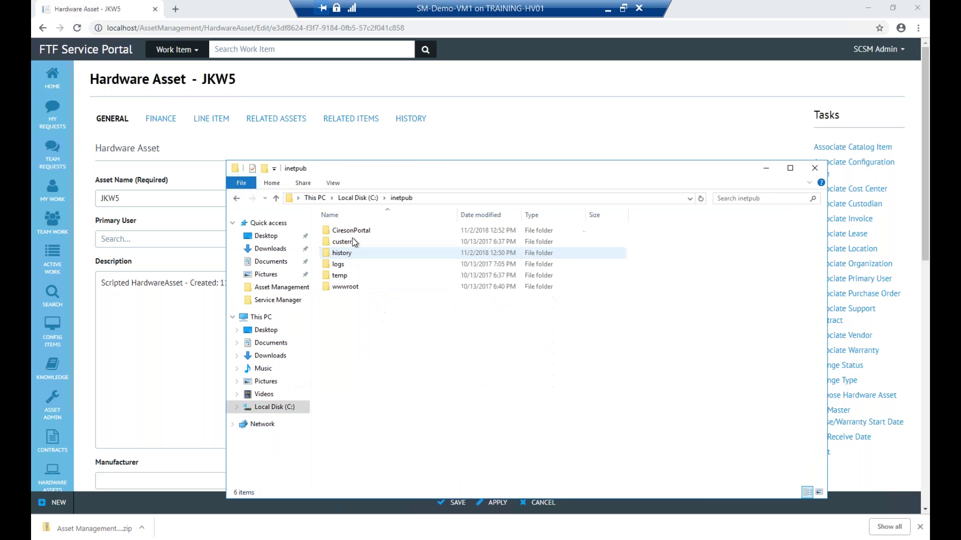
left_click(354, 230)
double_click(355, 231)
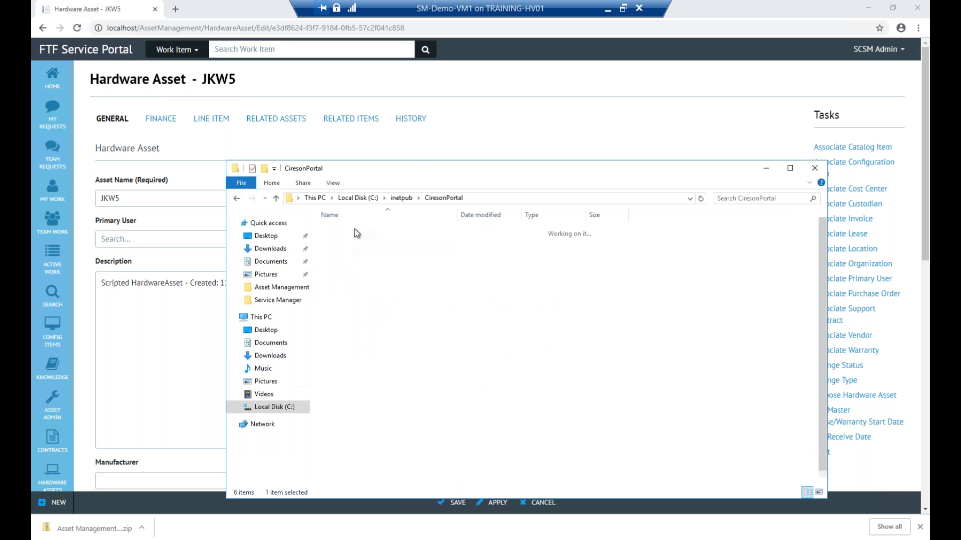
double_click(360, 277)
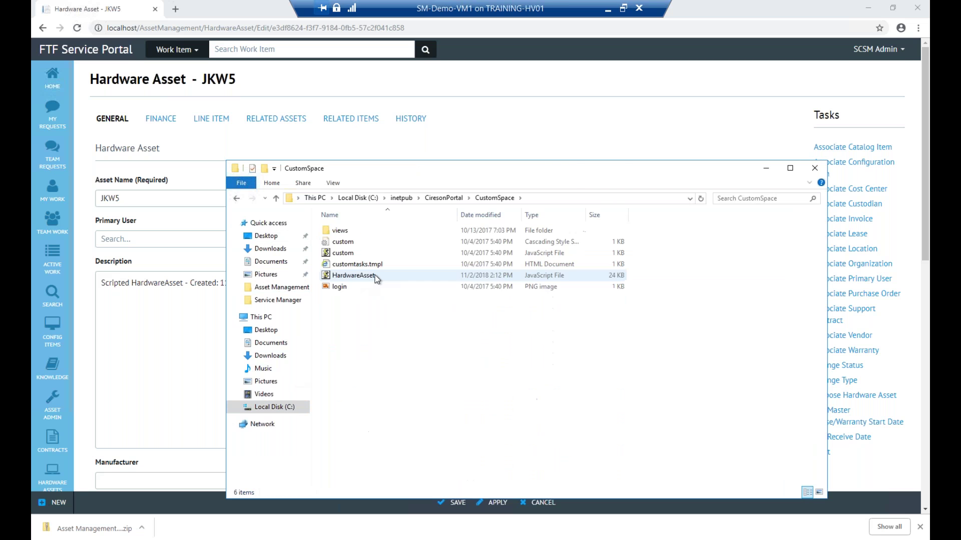
Rename the HardwareAsset JavaScript file in the CustomSpace folder to HardwareAsset.old
left_click(369, 275)
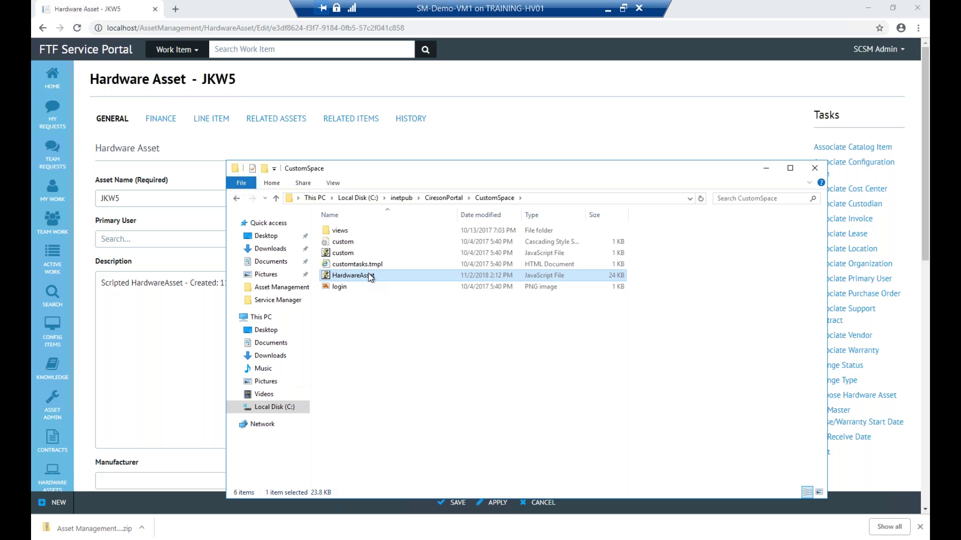
right_click(368, 273)
left_click(286, 459)
key("End")
type(".old")
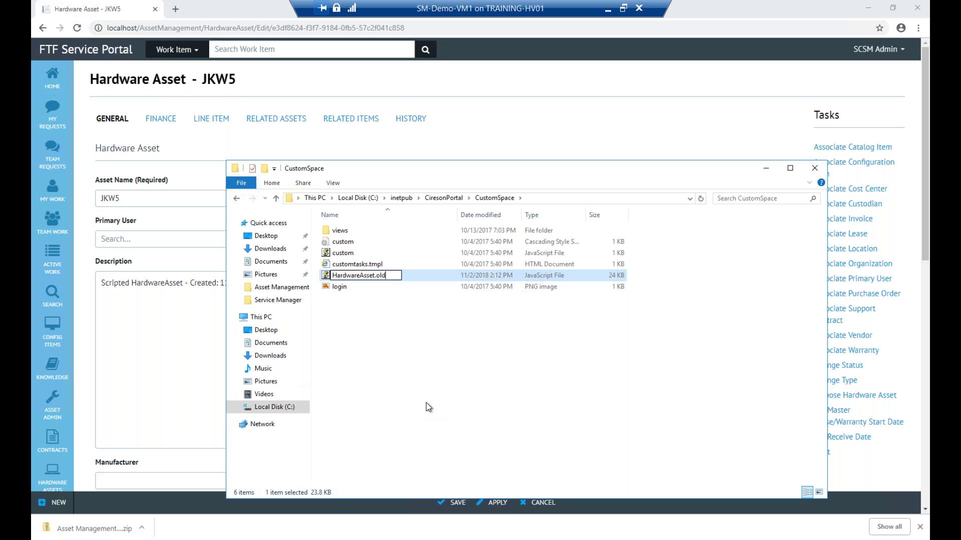
key("Return")
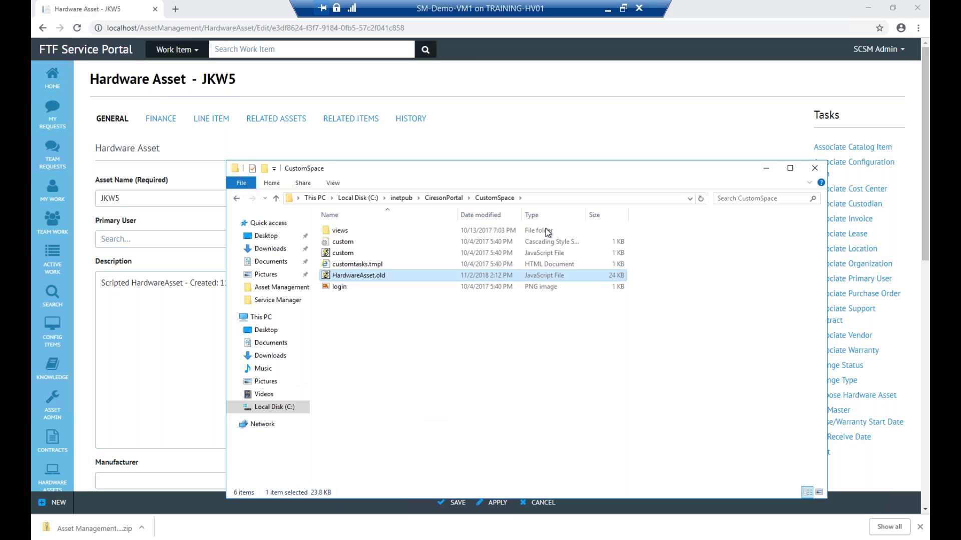
Copy the HardwareAsset JavaScript file from CiresonPortal\Scripts\forms\templates
left_click(440, 200)
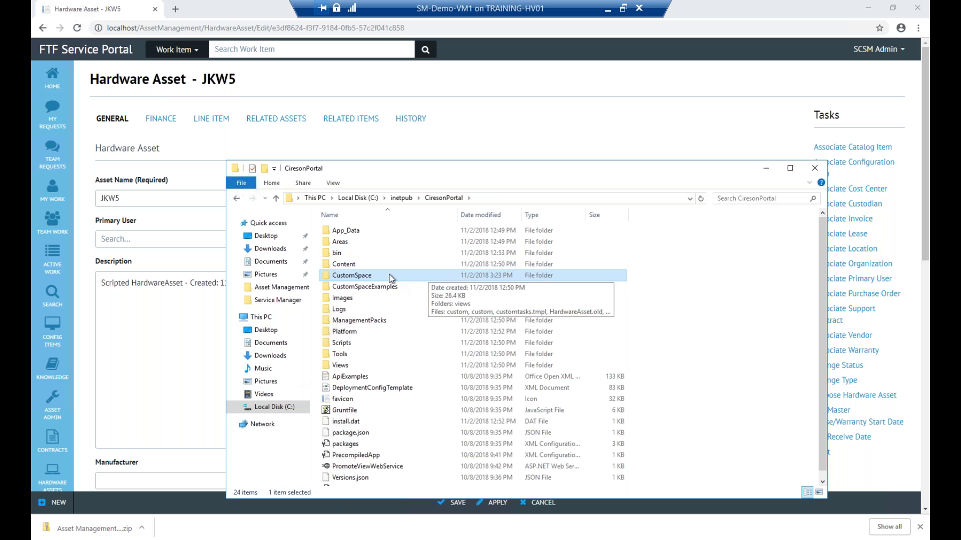
left_click(354, 343)
double_click(353, 342)
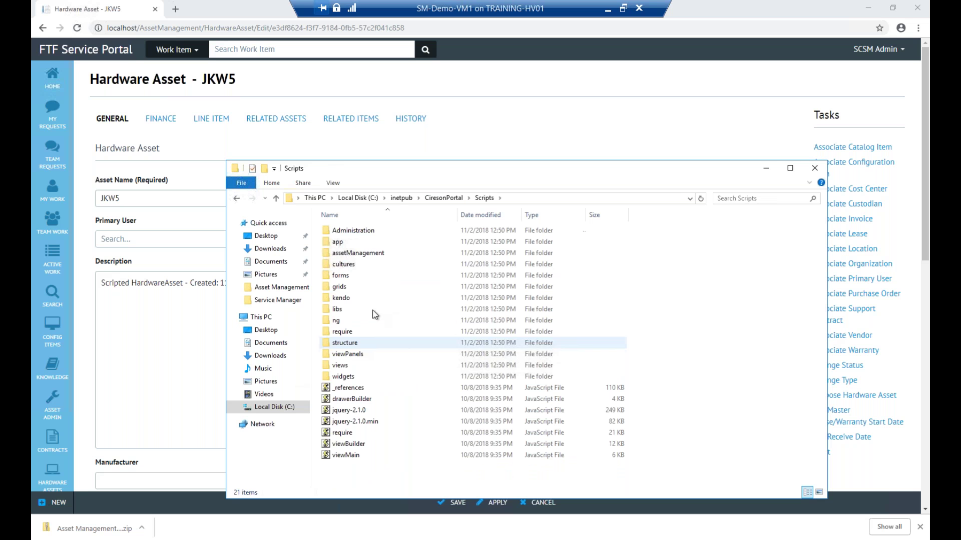
double_click(338, 276)
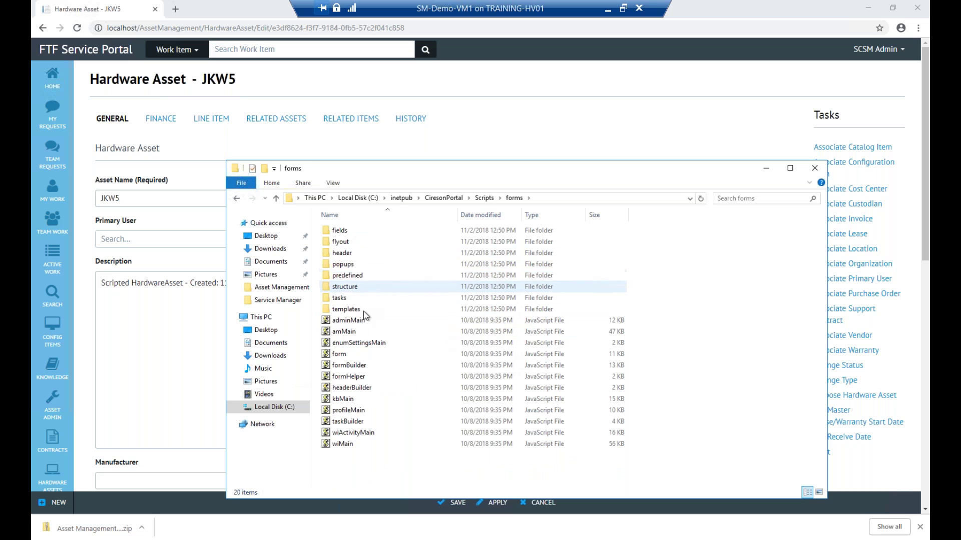
double_click(356, 312)
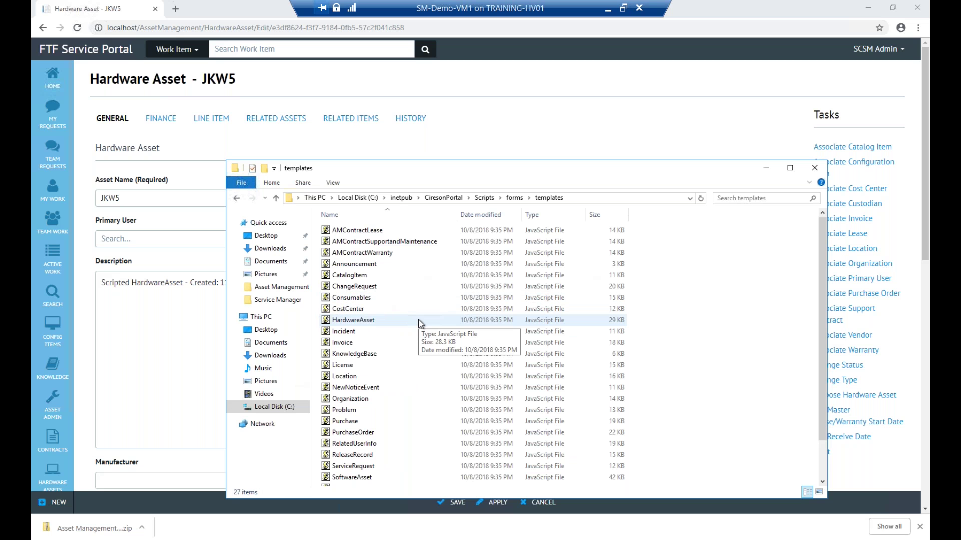
scroll(420, 324, "down", 1)
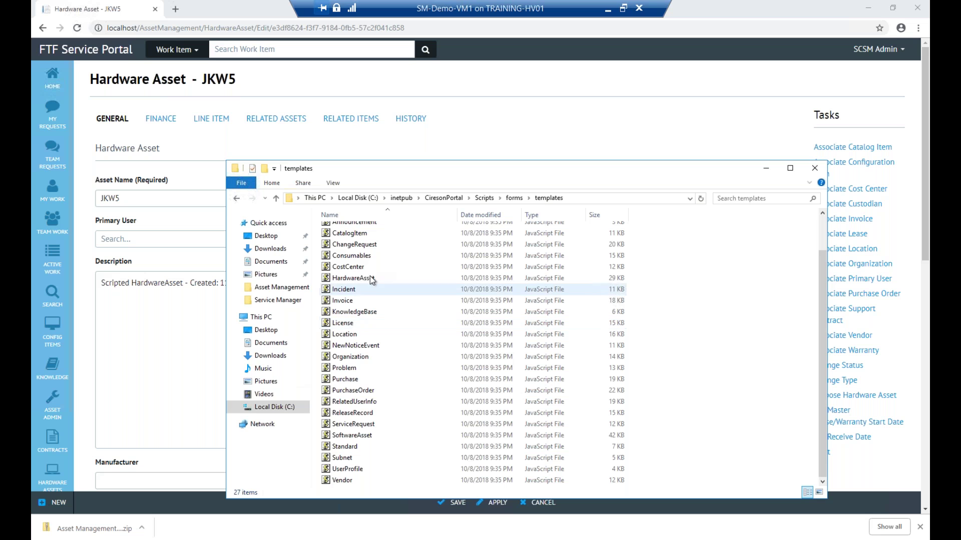
scroll(372, 280, "down", 1)
right_click(371, 279)
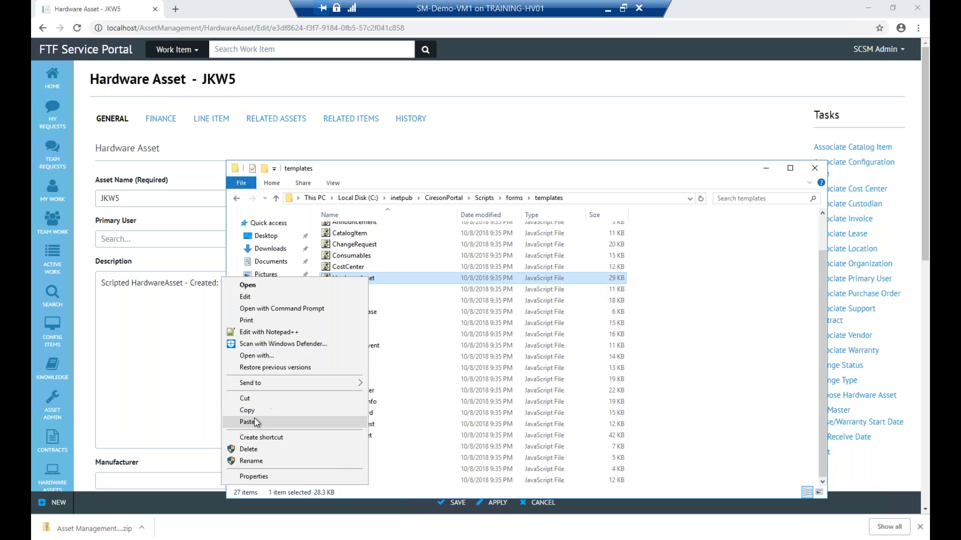
left_click(254, 411)
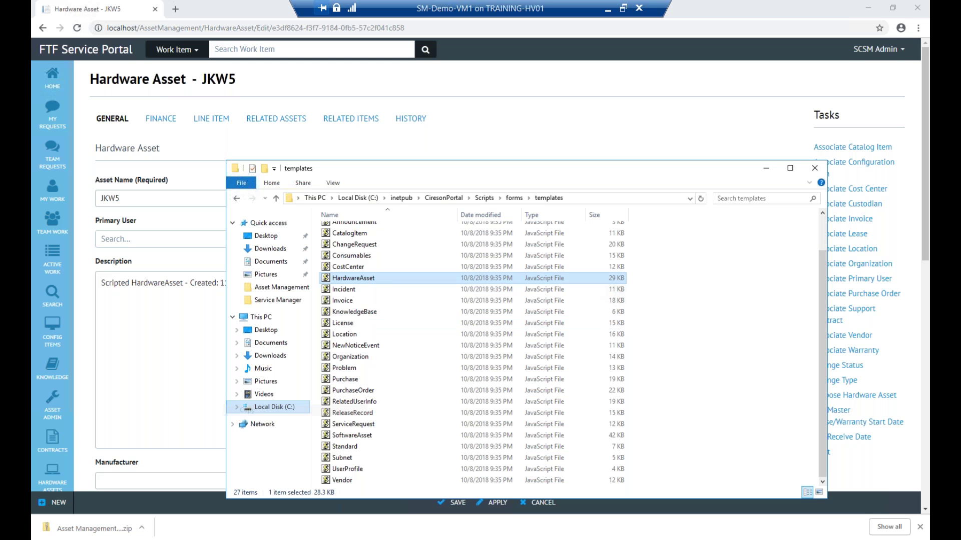
Paste the copied HardwareAsset template into the CiresonPortal\CustomSpace folder
left_click(450, 199)
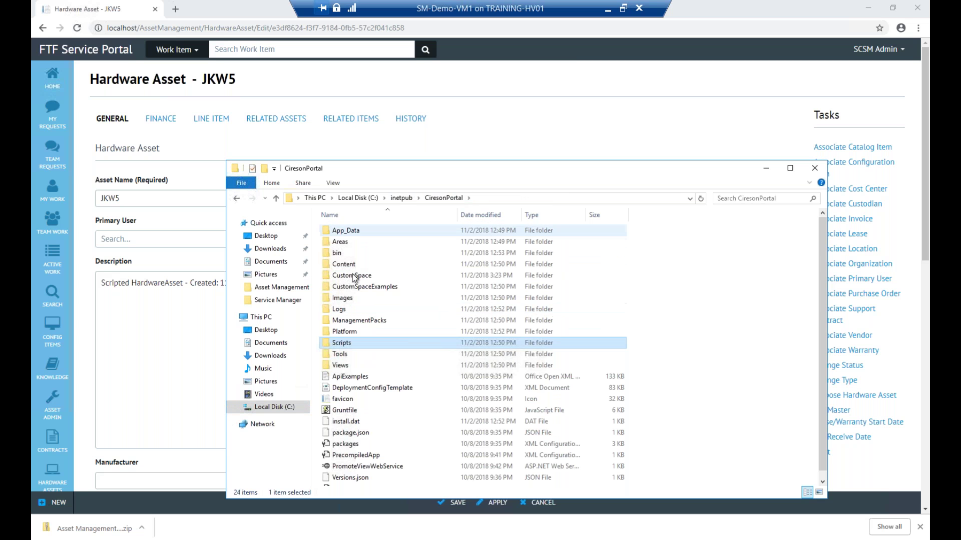
double_click(353, 275)
right_click(376, 334)
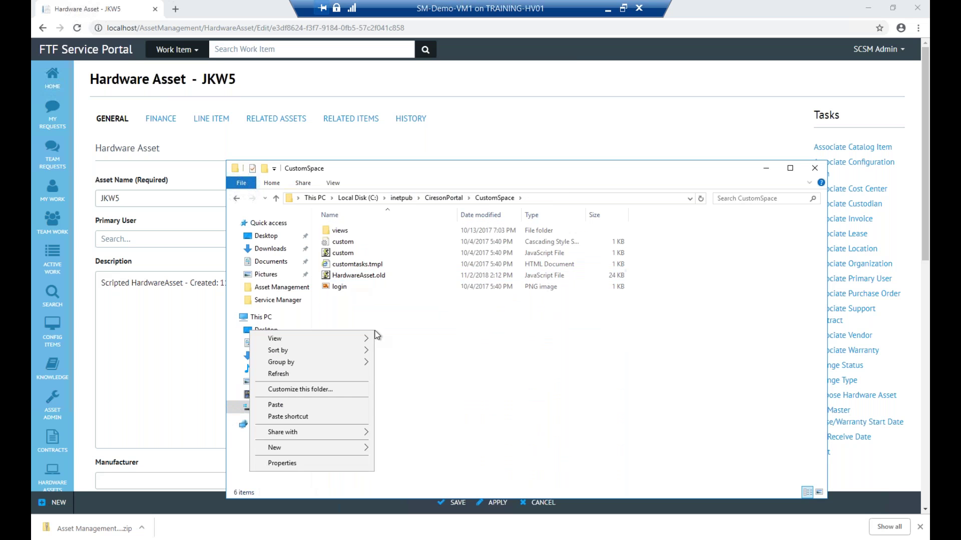
left_click(276, 405)
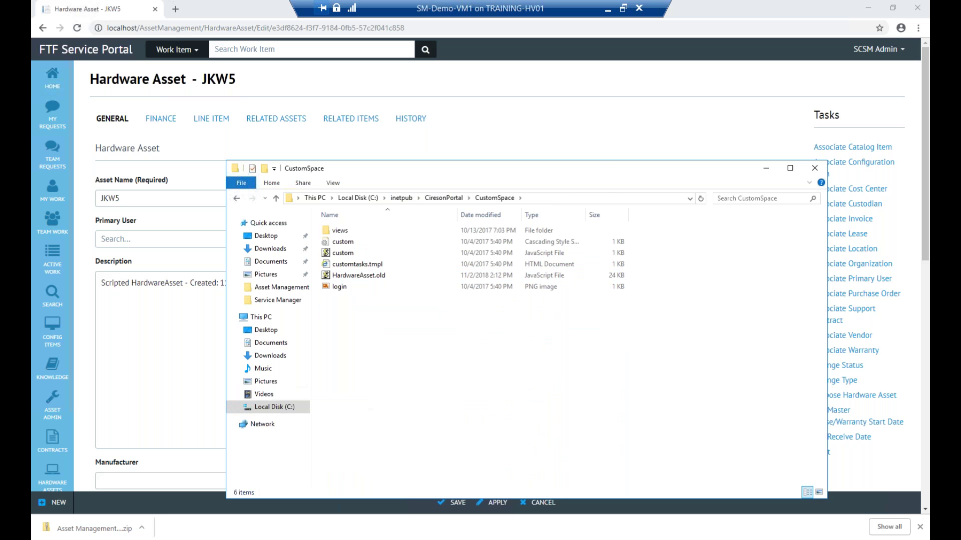
left_click(461, 206)
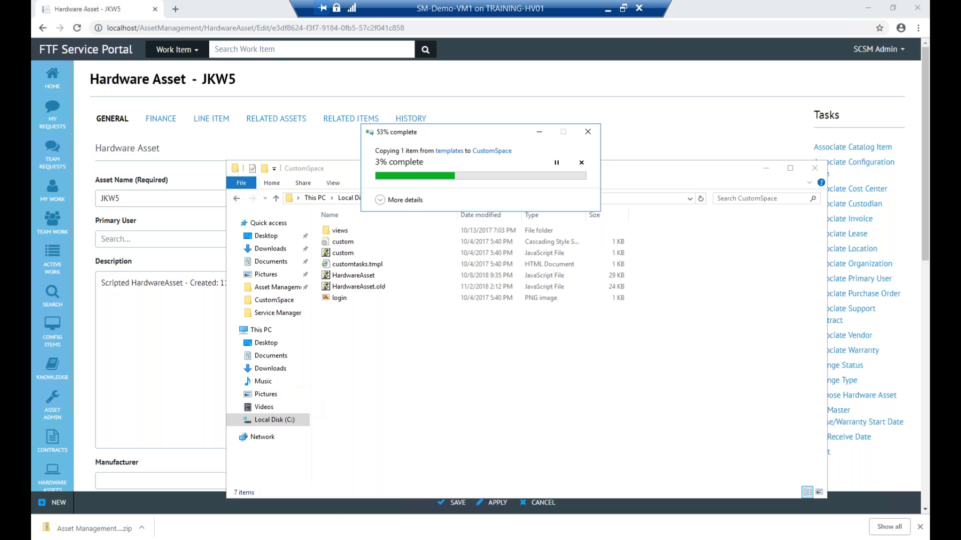
Return to the browser and reload the hardware asset JKW5 page to load the new form template
left_click(206, 40)
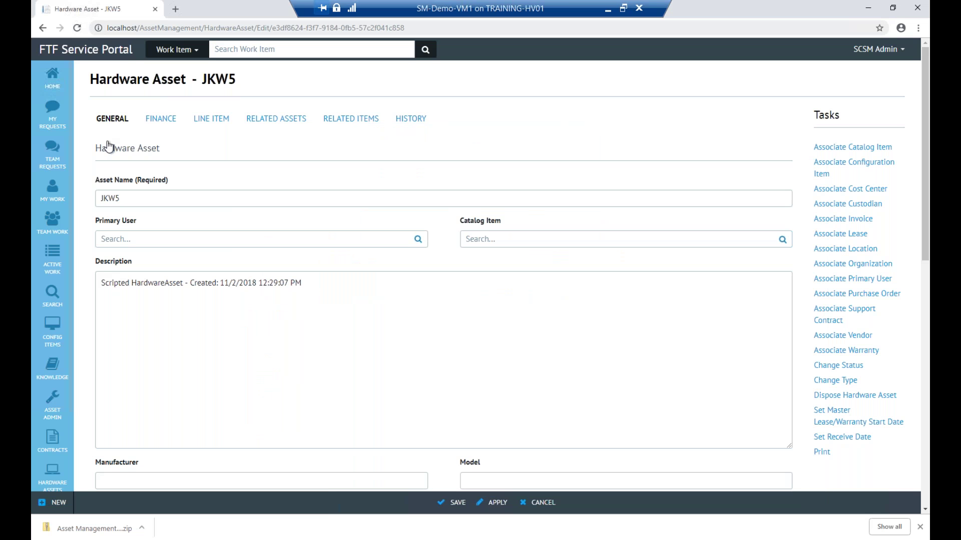
right_click(524, 90)
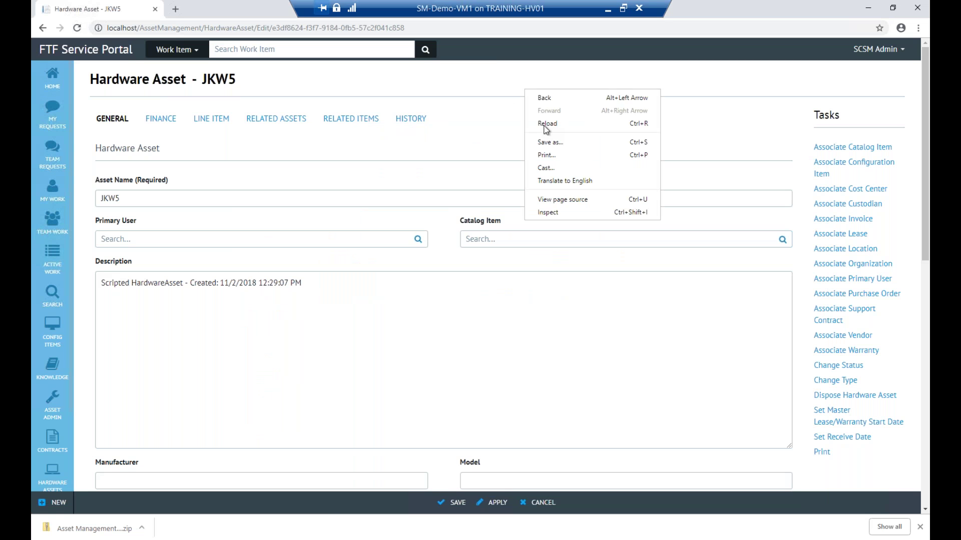
left_click(546, 126)
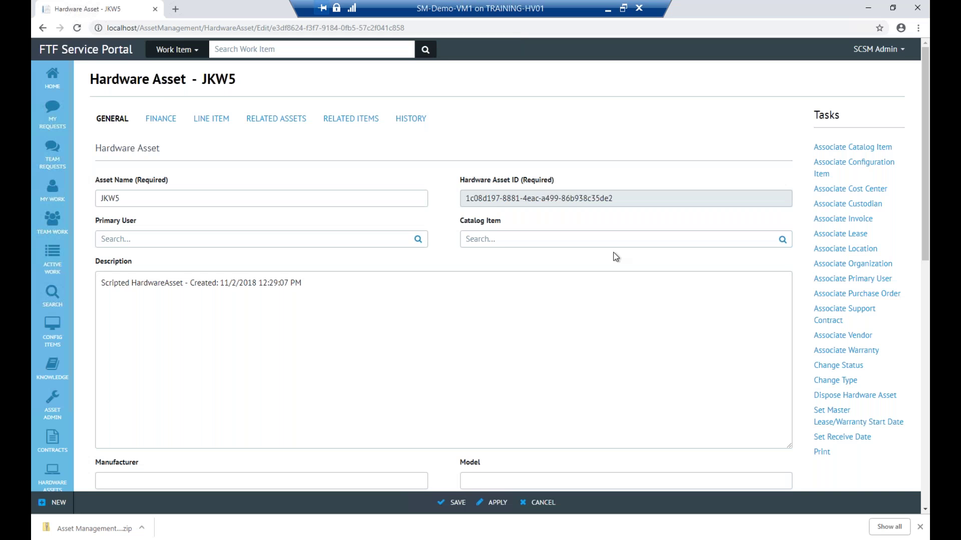
Examine the Hardware Asset ID and the remaining General fields on the reloaded hardware asset form
left_click_drag(491, 200, 561, 202)
left_click(589, 135)
scroll(585, 159, "down", 1)
scroll(586, 159, "down", 3)
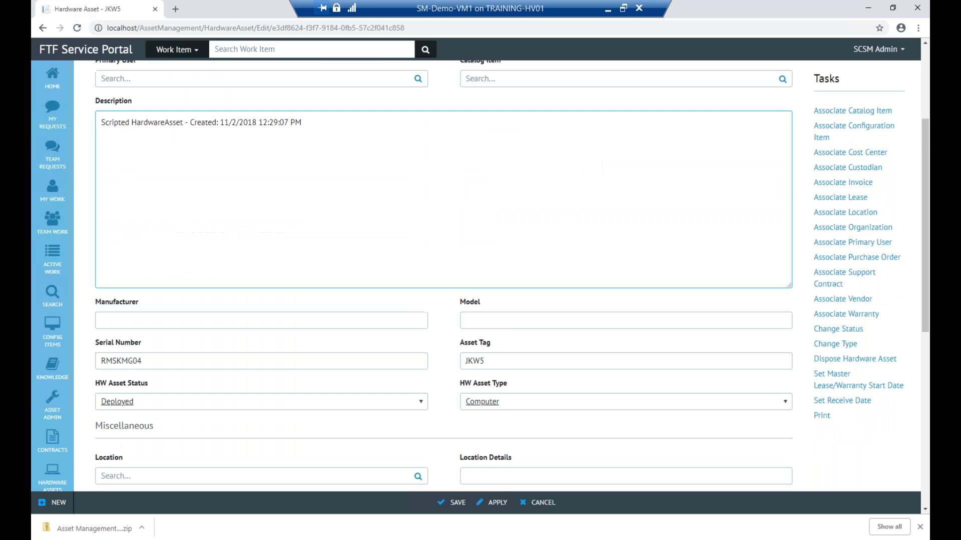
scroll(586, 159, "down", 2)
left_click(786, 241)
left_click(785, 241)
Switch to the Service Manager Console and open hardware asset JKW8 from the All Hardware Assets view
left_click(323, 342)
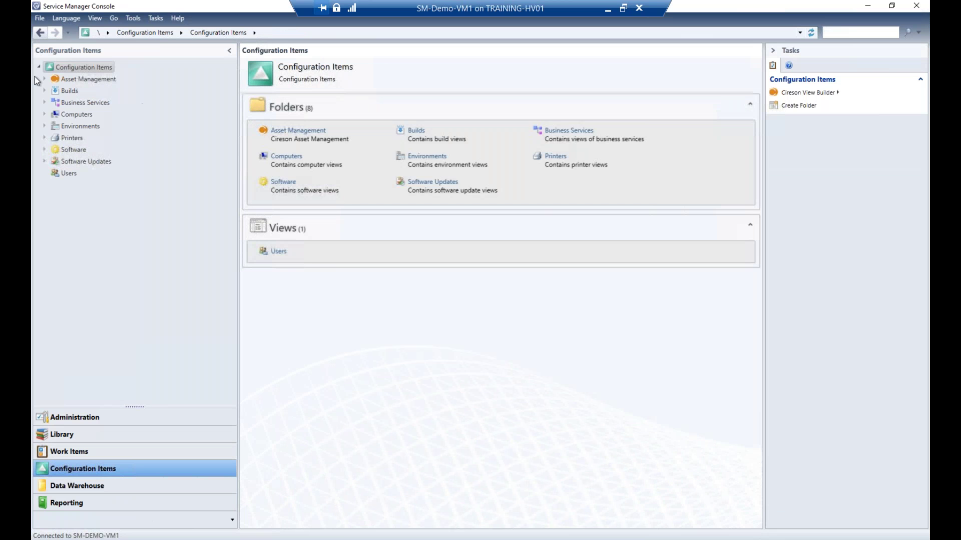
left_click(44, 79)
left_click(49, 114)
left_click(98, 127)
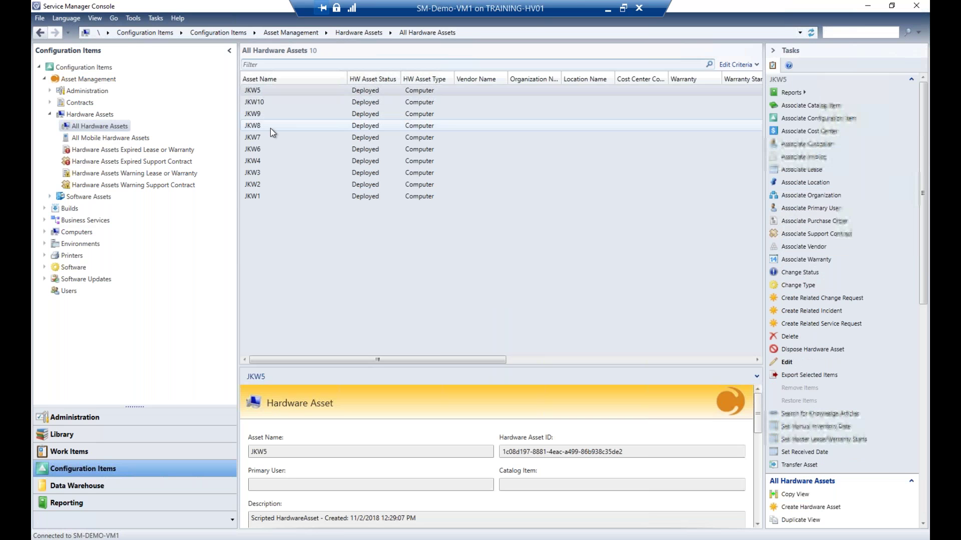
left_click(270, 128)
double_click(270, 128)
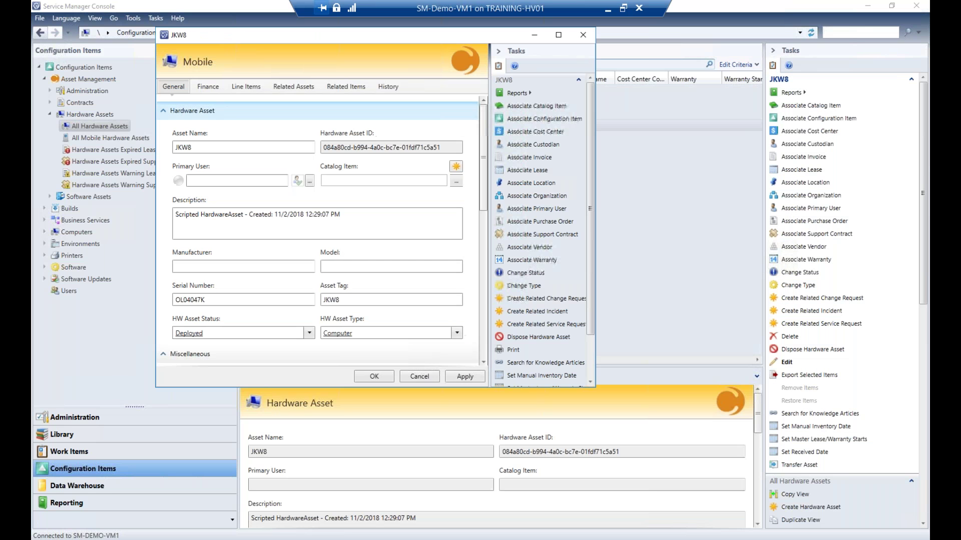
Set JKW8's HW Asset Type to Mobile, apply the change, and check the reopened form before closing it
left_click(457, 333)
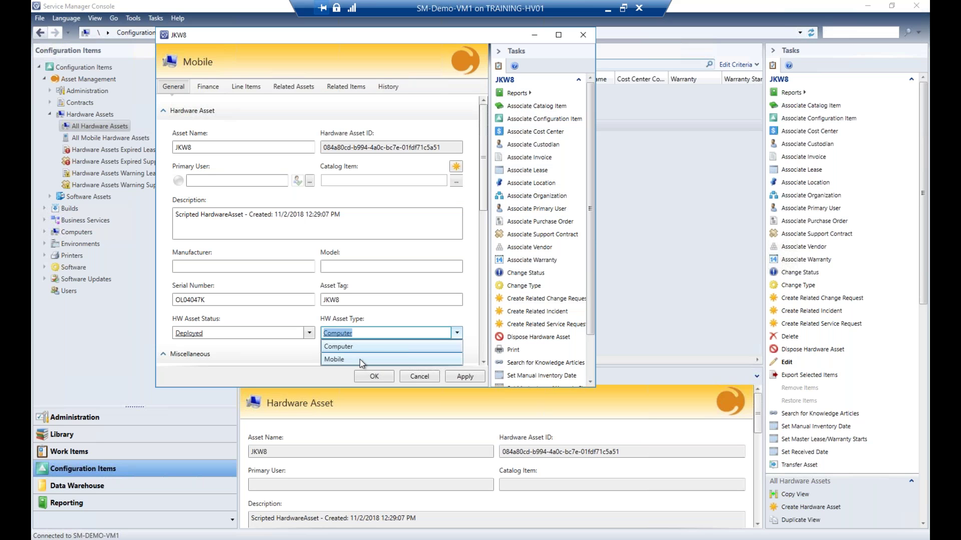
left_click(360, 359)
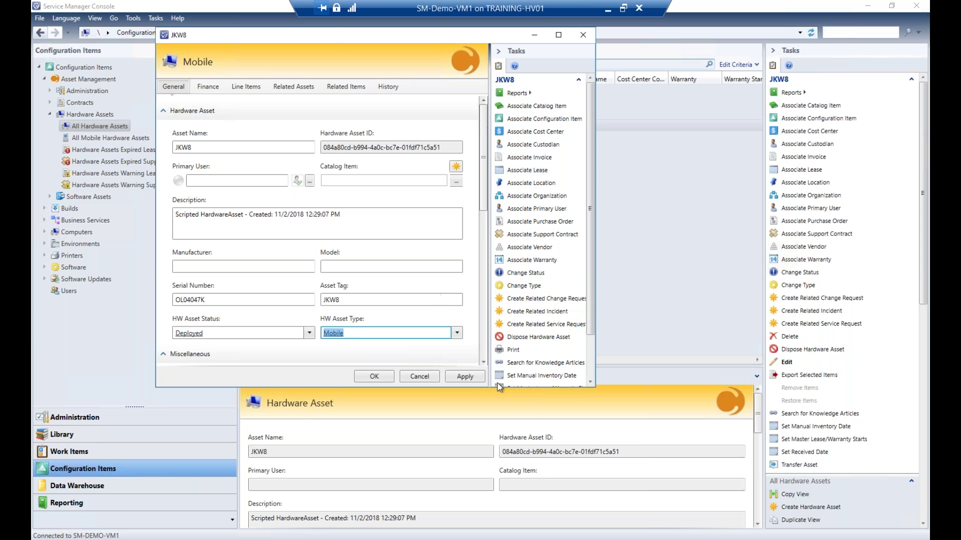
left_click(455, 378)
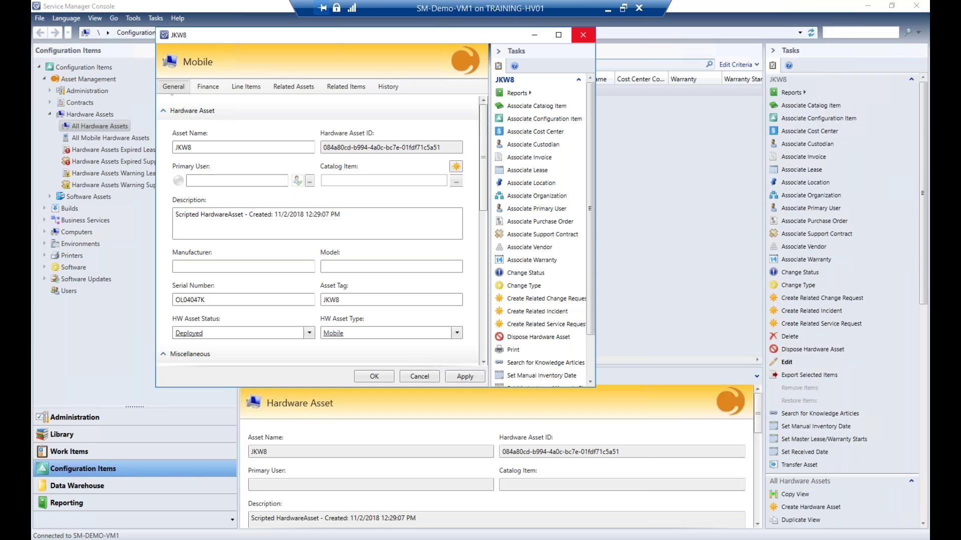
left_click(583, 35)
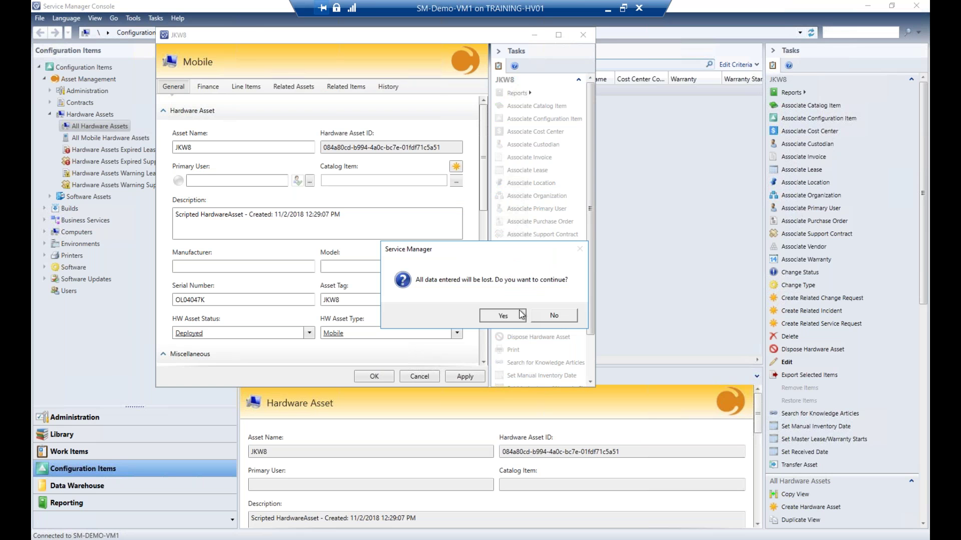
left_click(521, 315)
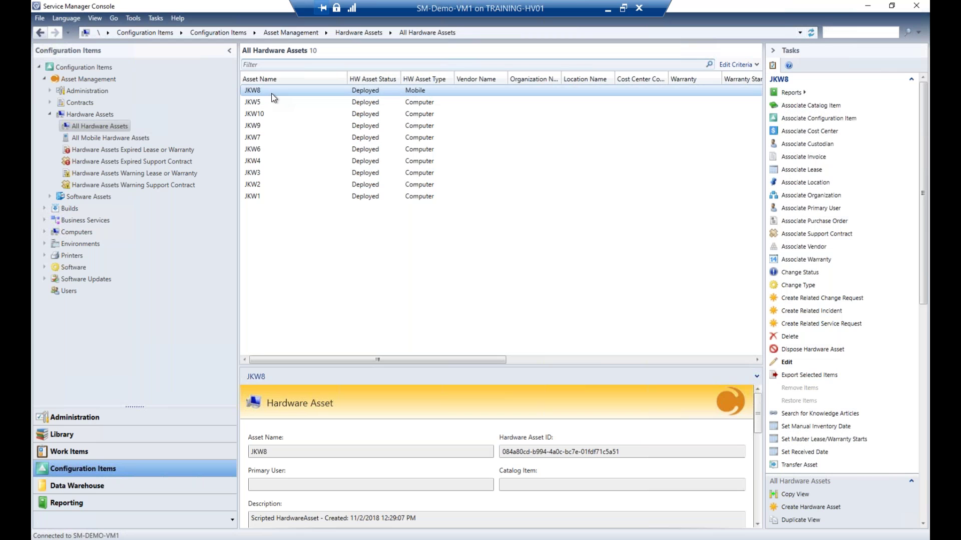
double_click(273, 94)
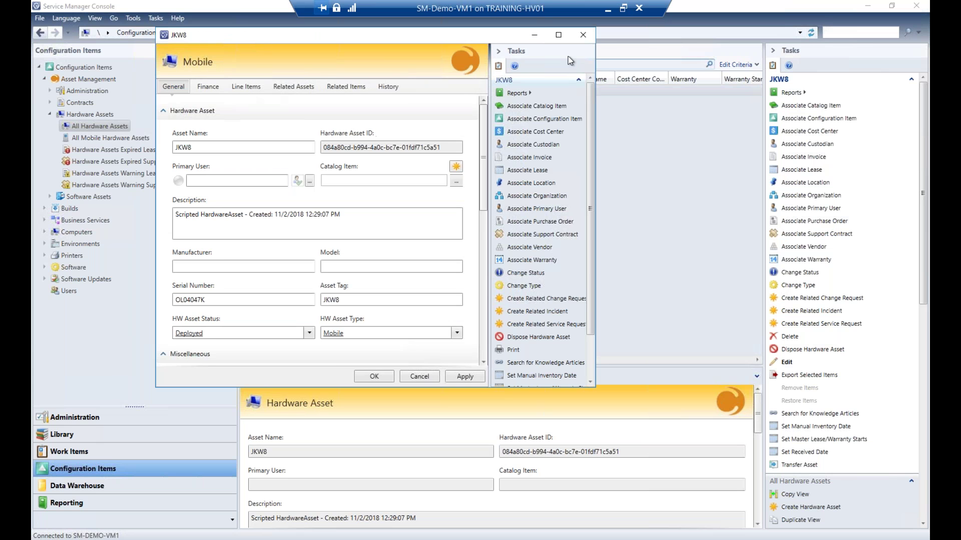
left_click(583, 35)
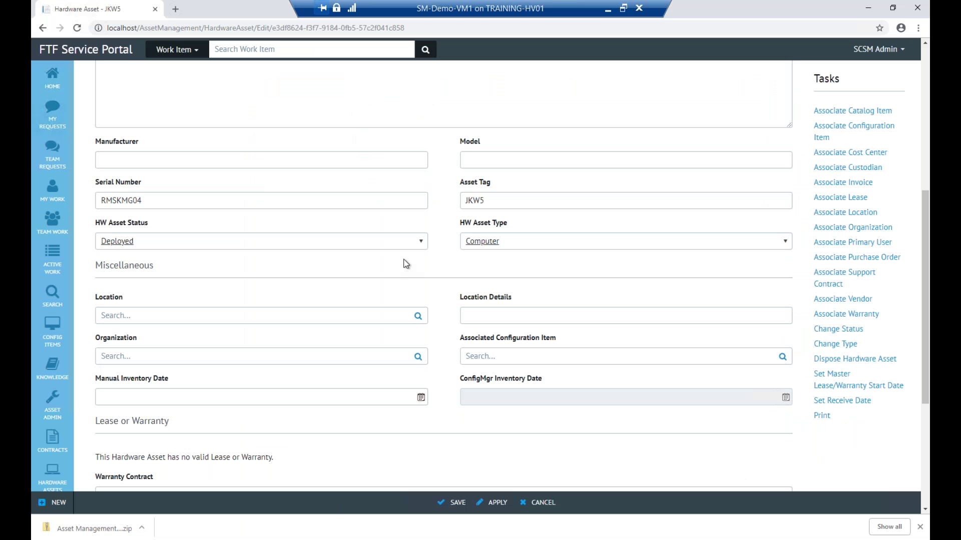
Return to the browser and open JKW8 from the portal's Hardware Assets - All view
scroll(233, 251, "up", 5)
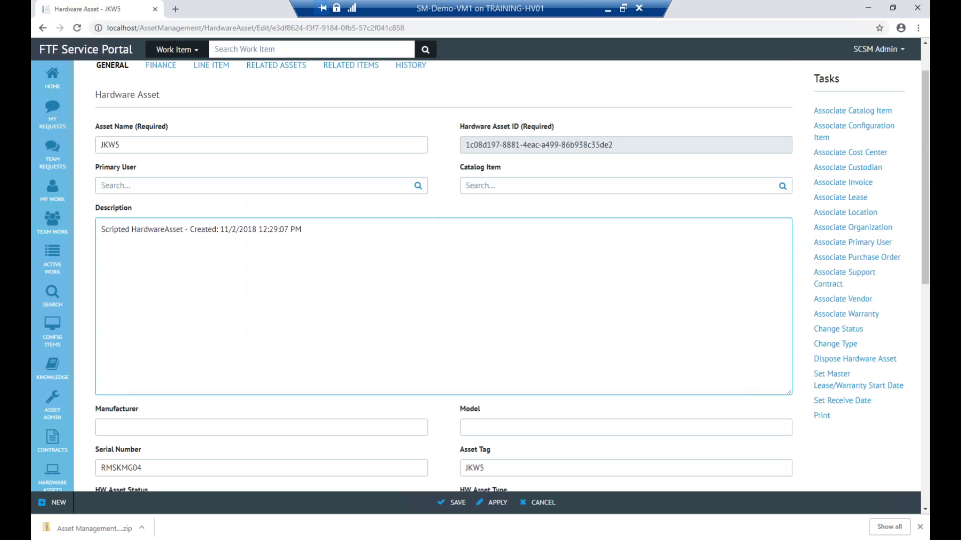
scroll(44, 452, "up", 1)
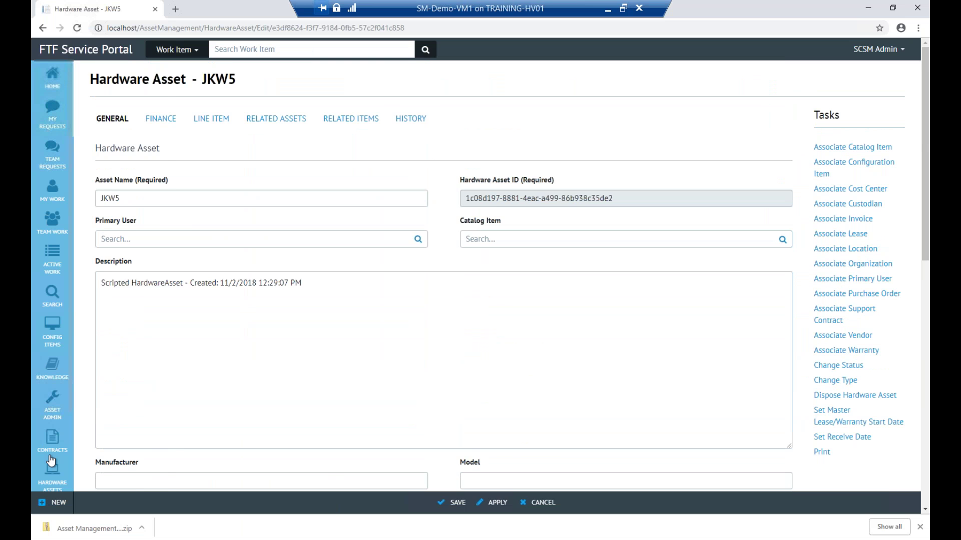
scroll(48, 430, "down", 2)
mouse_move(56, 400)
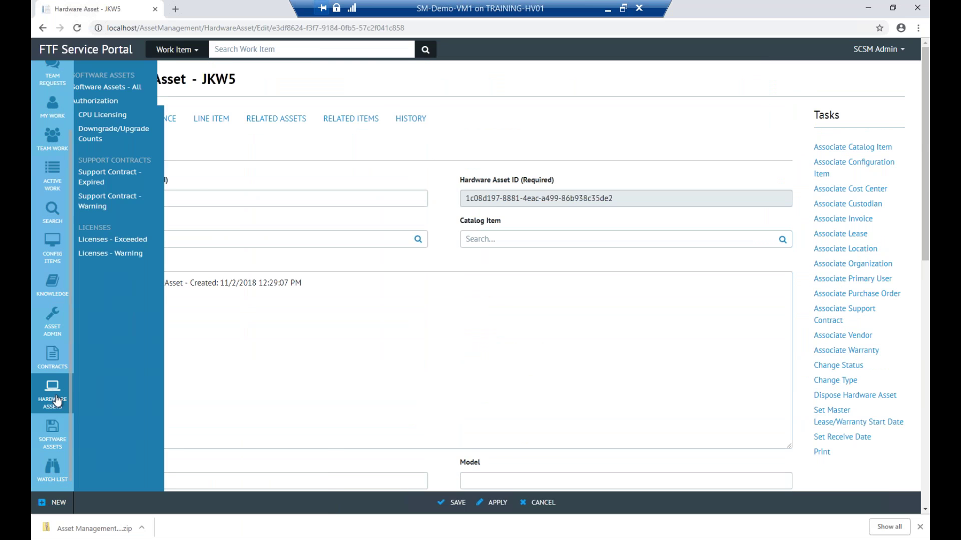
left_click(149, 88)
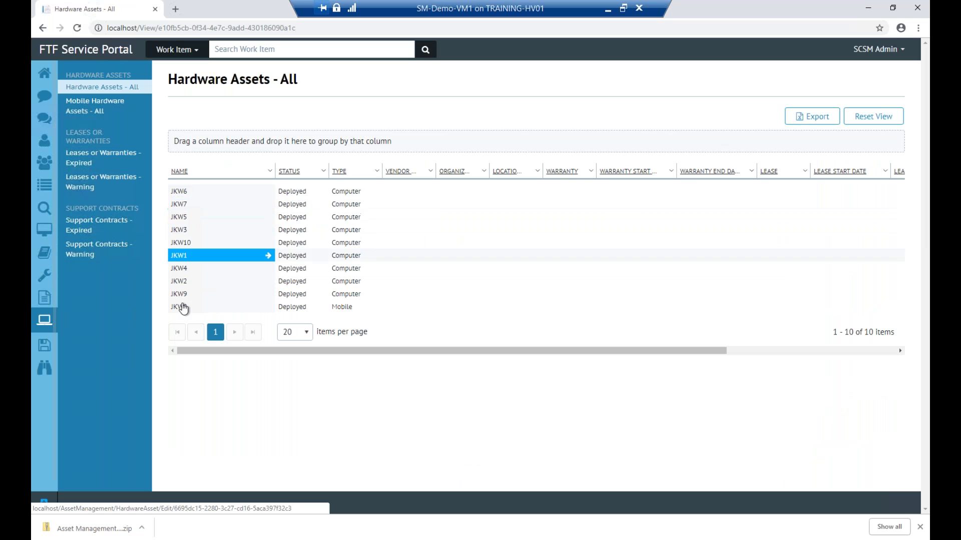
left_click(183, 307)
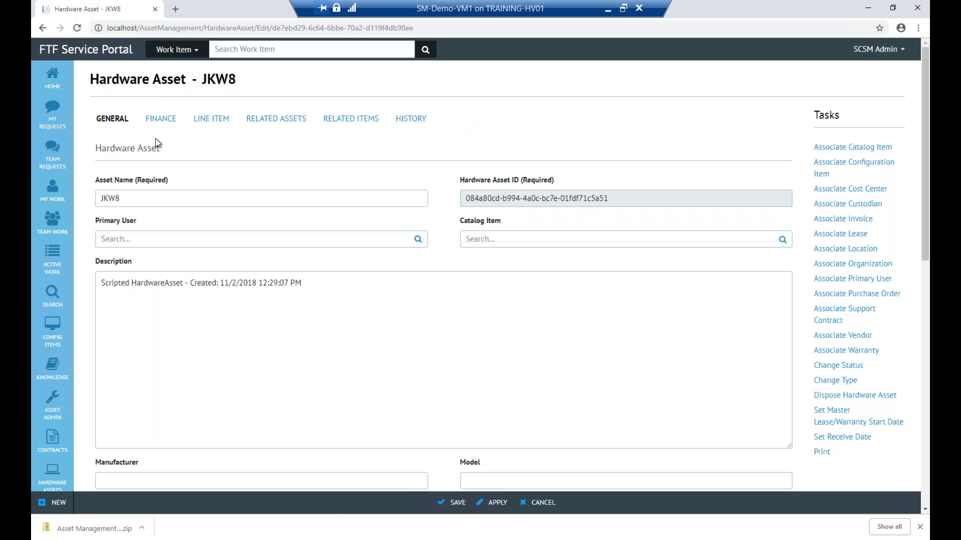
Examine the form heading, HW Asset Type and other General fields of JKW8 in the portal
left_click_drag(167, 86, 222, 86)
left_click(256, 86)
scroll(461, 99, "down", 4)
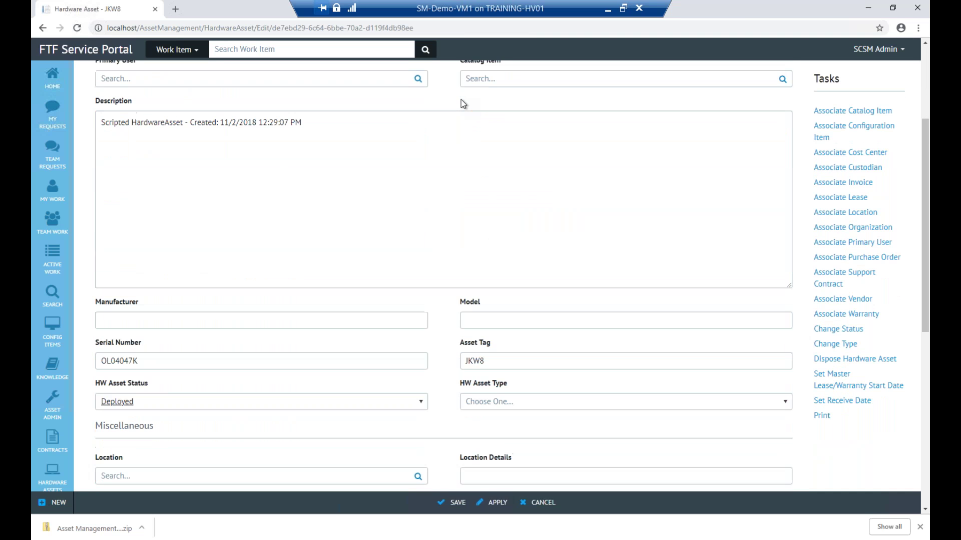
scroll(444, 275, "down", 1)
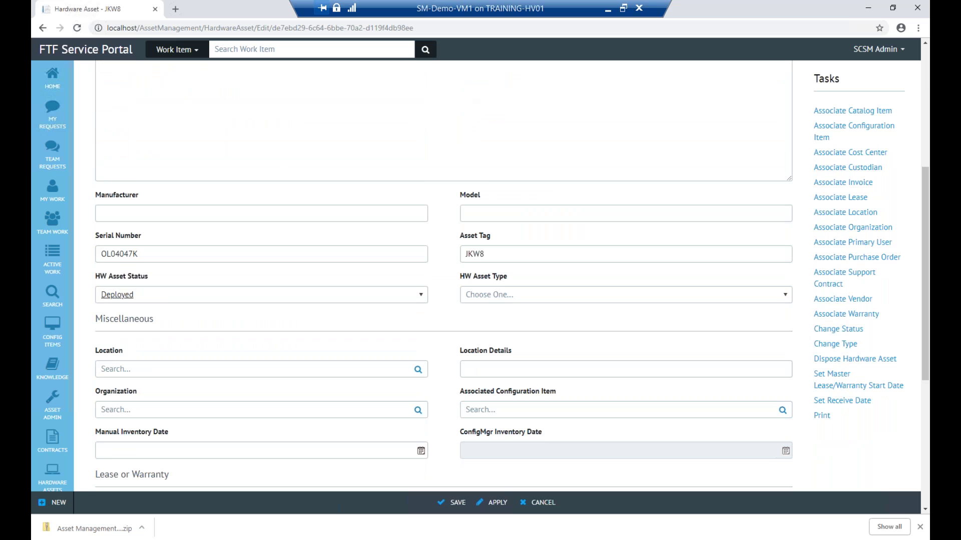
scroll(444, 105, "down", 2)
scroll(443, 105, "up", 2)
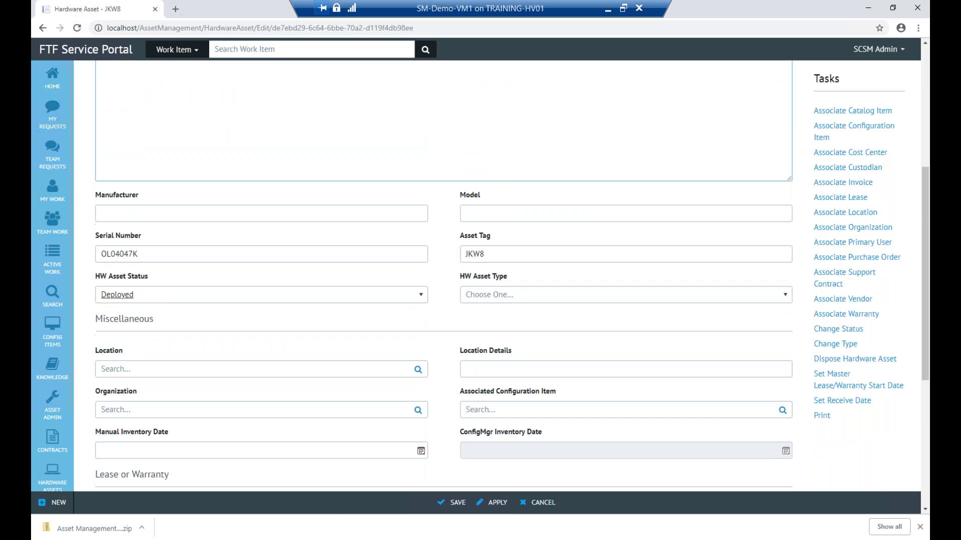
scroll(444, 275, "up", 1)
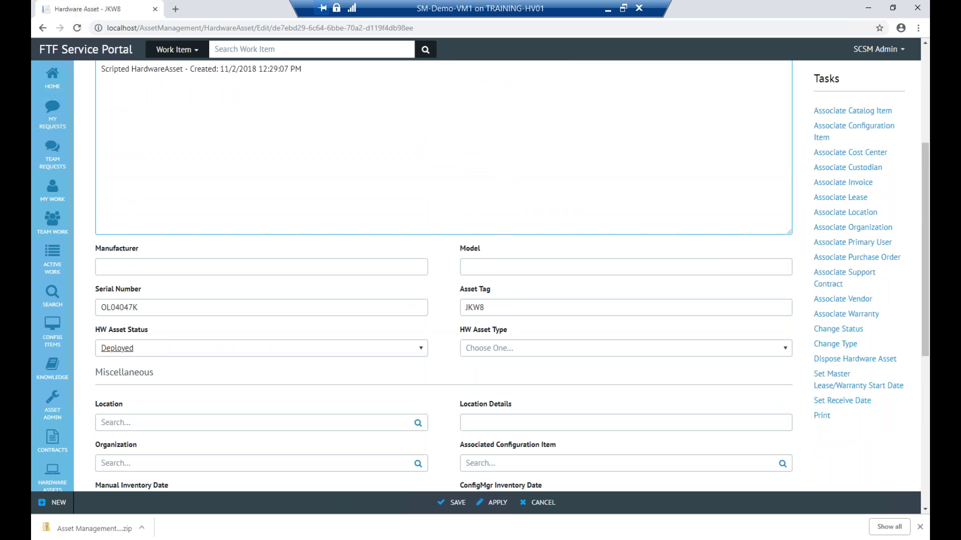
scroll(444, 275, "up", 4)
scroll(444, 275, "down", 1)
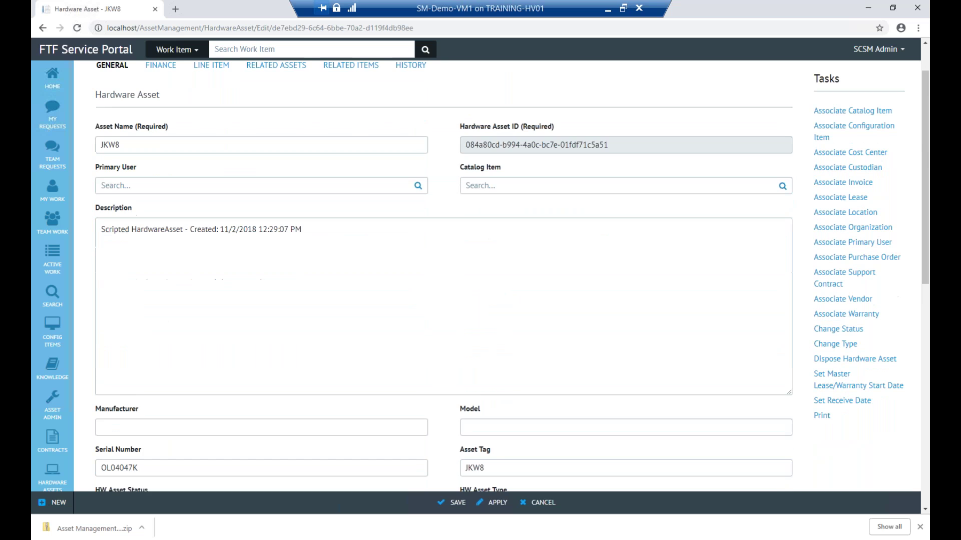
scroll(443, 275, "down", 1)
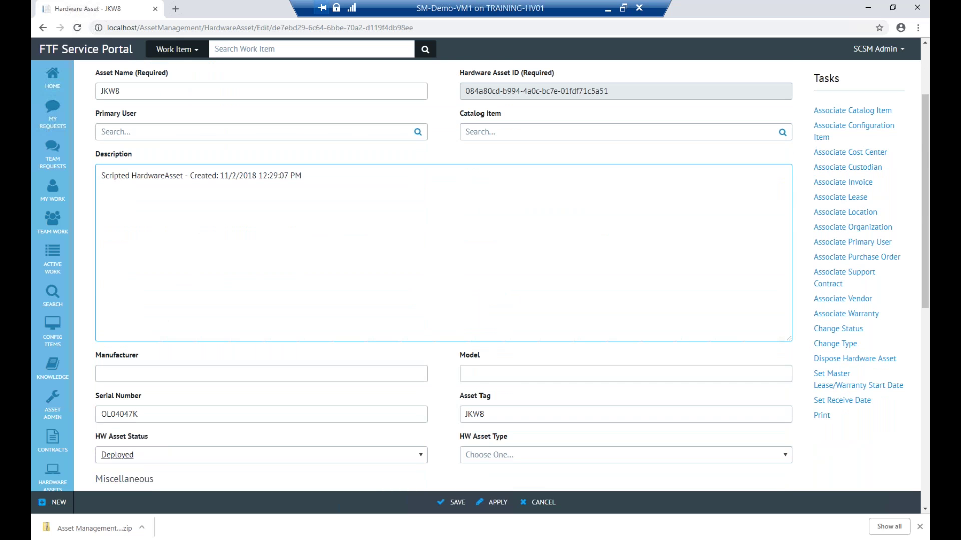
scroll(431, 435, "down", 1)
scroll(431, 435, "down", 1)
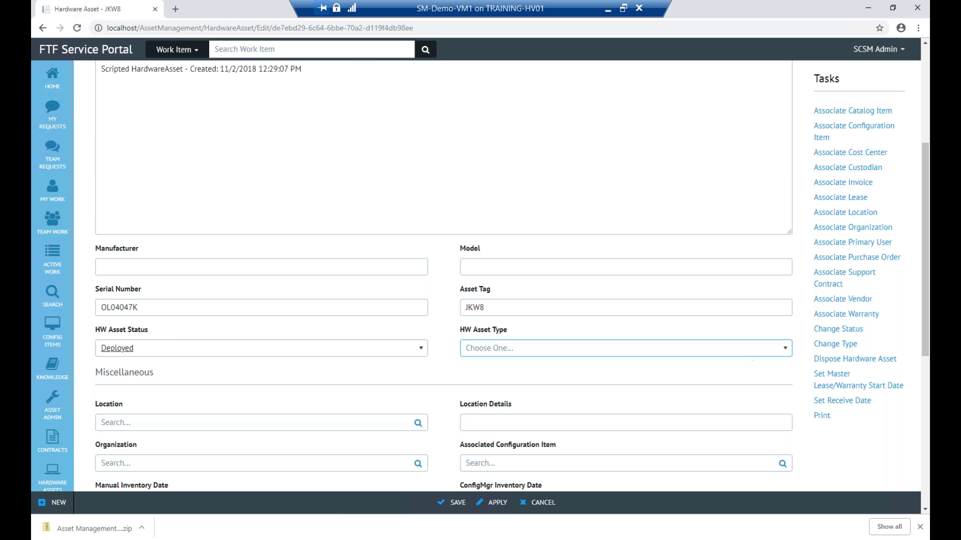
scroll(497, 341, "up", 3)
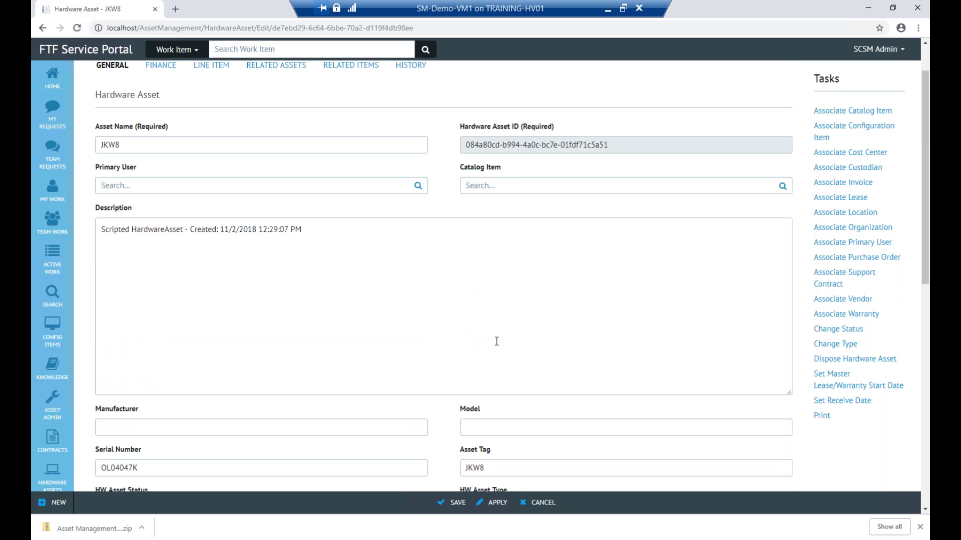
scroll(496, 342, "up", 1)
Reopen JKW8 in the Service Manager Console to review its heading and General fields, and compare them with the portal form's heading
mouse_move(253, 539)
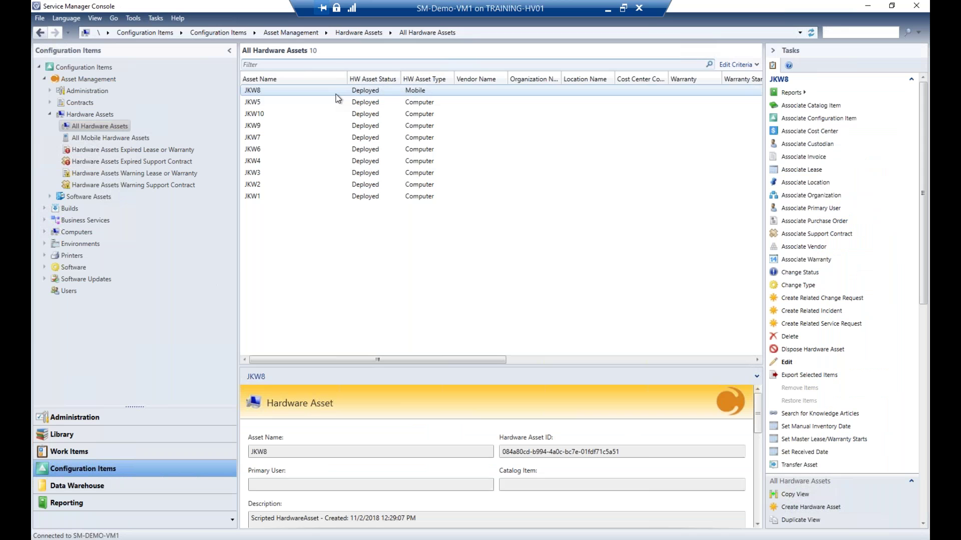
double_click(336, 94)
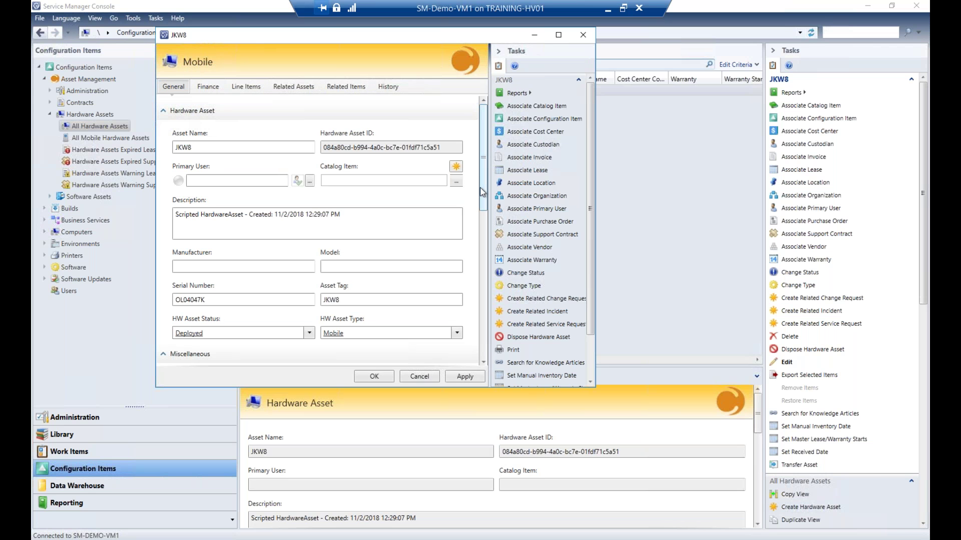
scroll(480, 192, "down", 3)
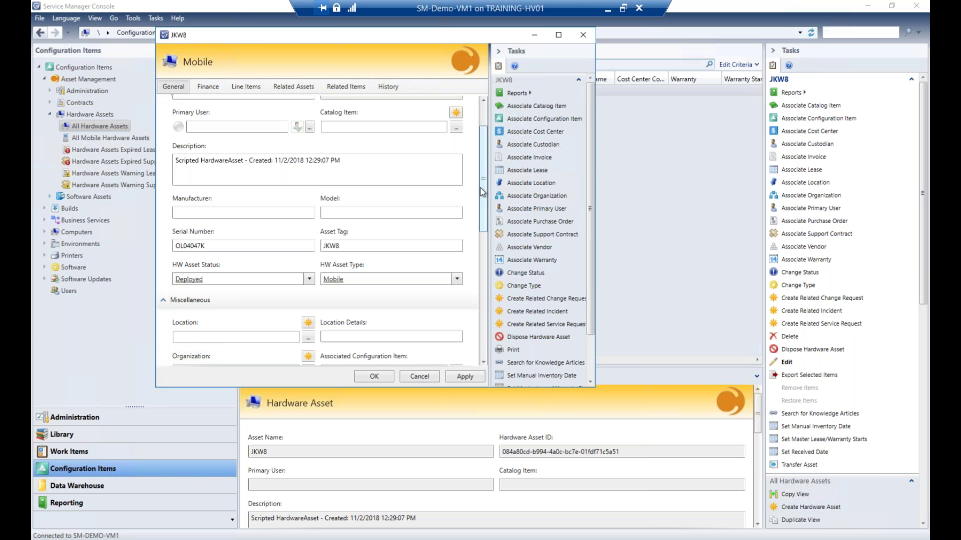
scroll(481, 191, "down", 5)
scroll(382, 284, "up", 5)
scroll(382, 284, "up", 2)
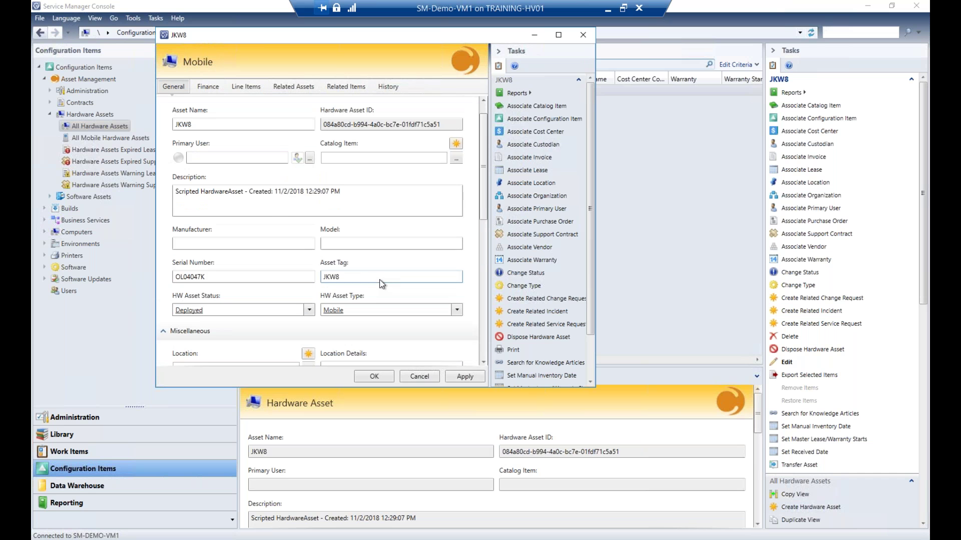
scroll(382, 283, "up", 1)
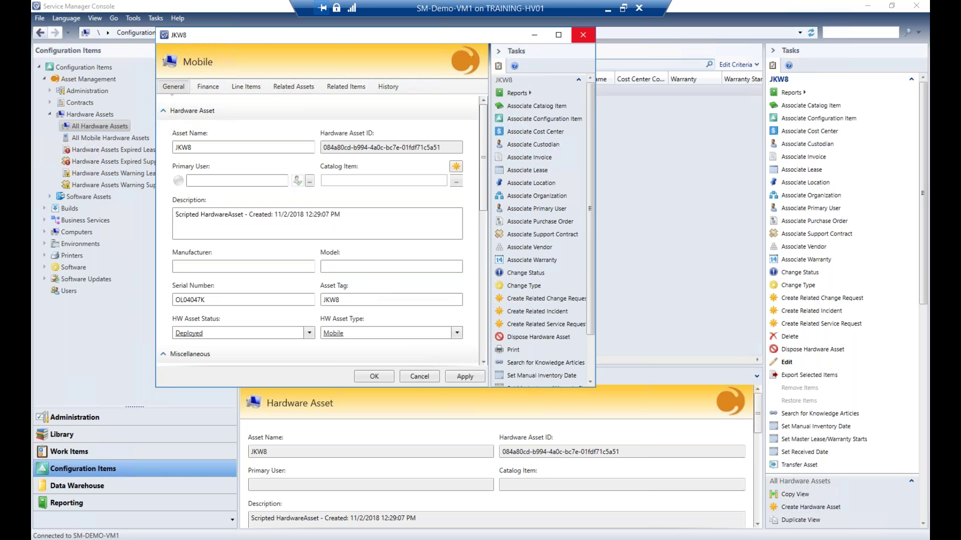
left_click(583, 35)
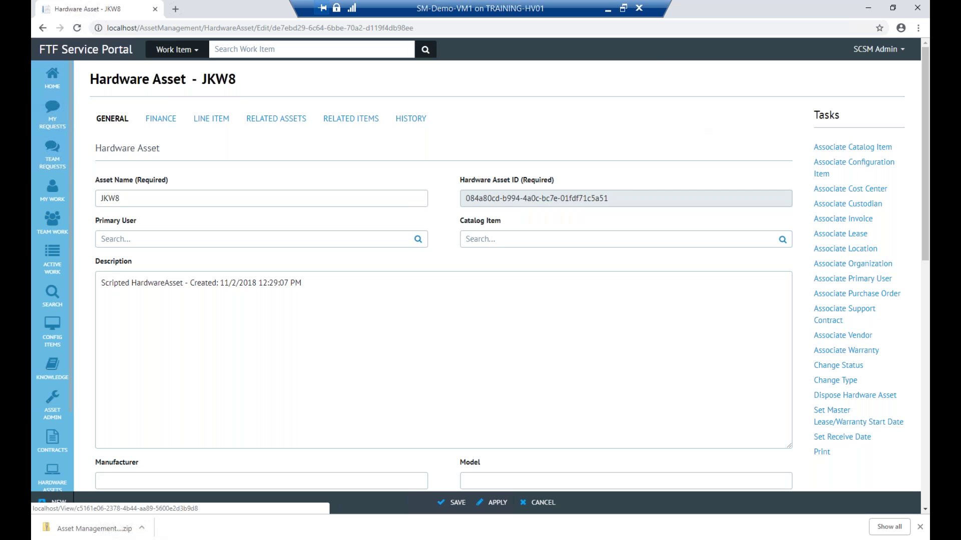
left_click_drag(143, 80, 228, 80)
left_click(239, 87)
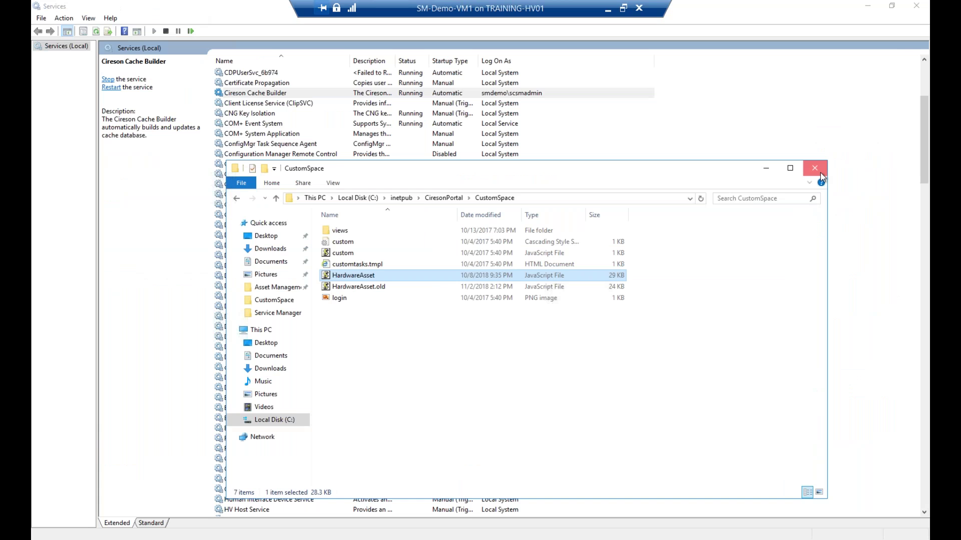
Close the CustomSpace folder window and minimize the Services and Windows PowerShell windows
left_click(821, 173)
left_click(868, 7)
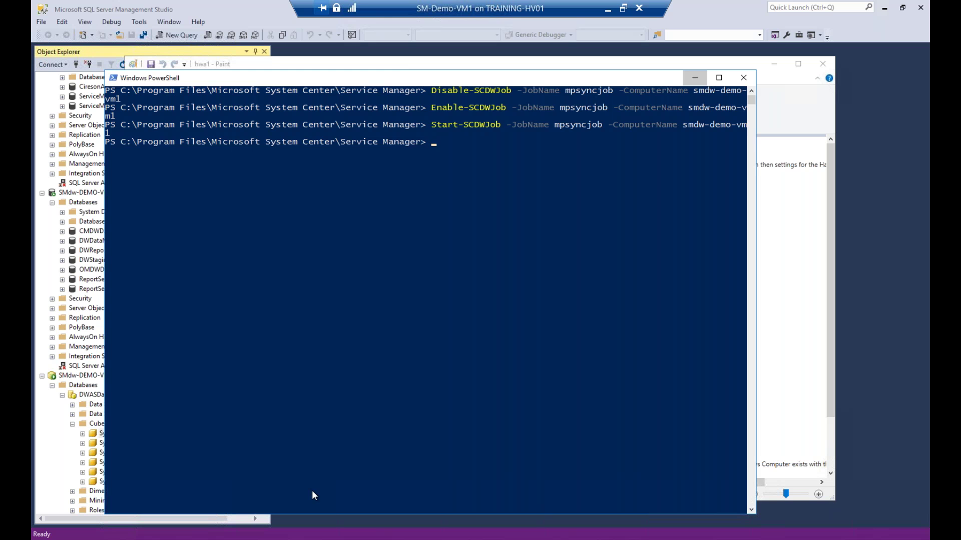
left_click(695, 77)
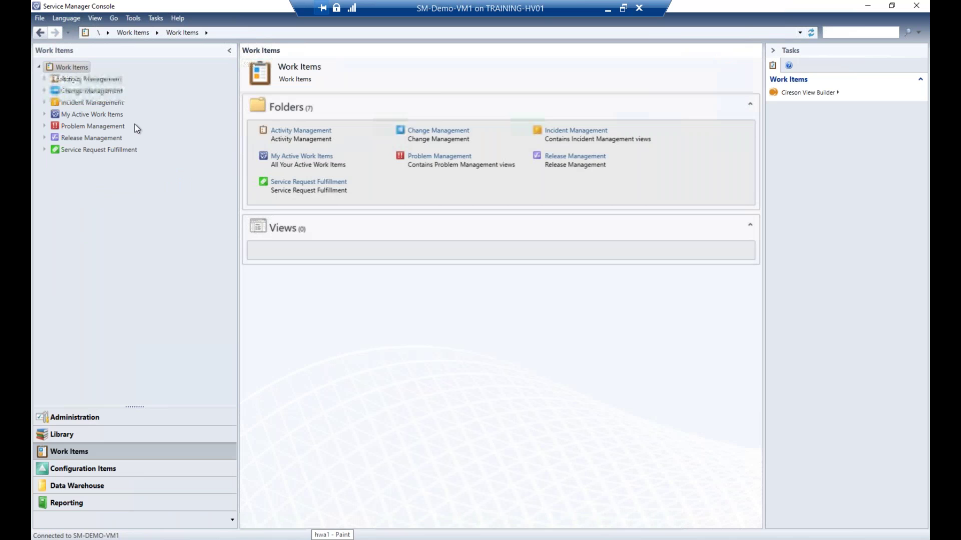
Open Cireson - Asset Management Settings from the Administration settings in the Service Manager Console
left_click(95, 424)
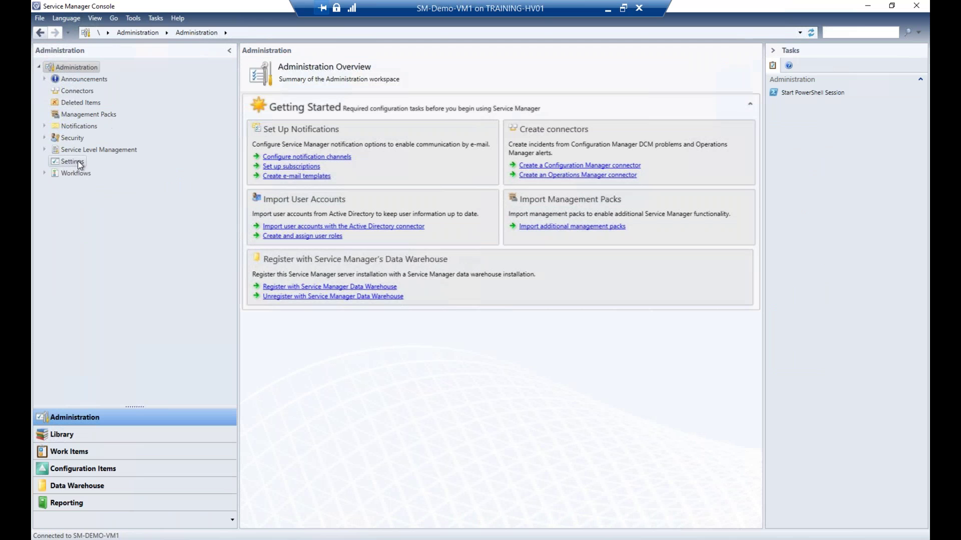
left_click(71, 161)
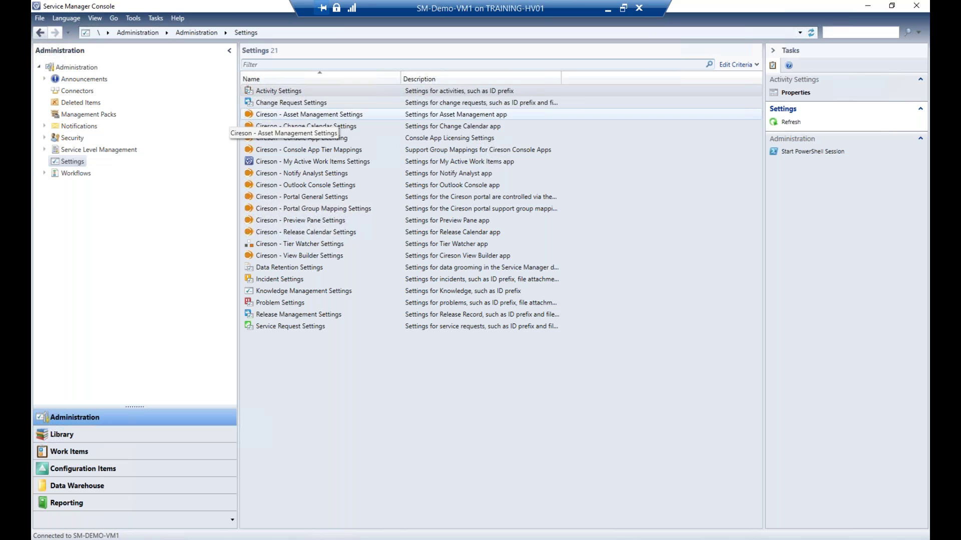
left_click(338, 116)
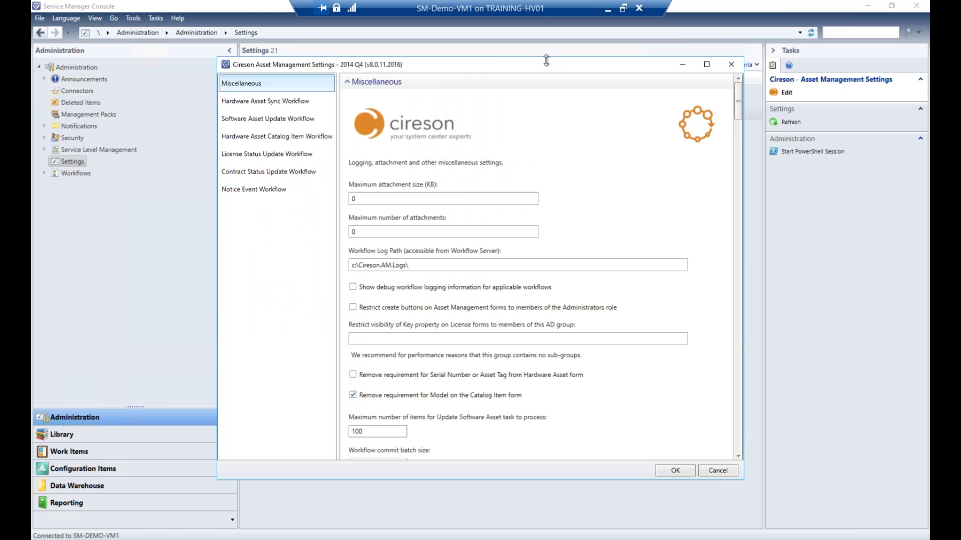
Review the Hardware Asset Sync Workflow options in Cireson Asset Management Settings and close the settings without changes
left_click(284, 103)
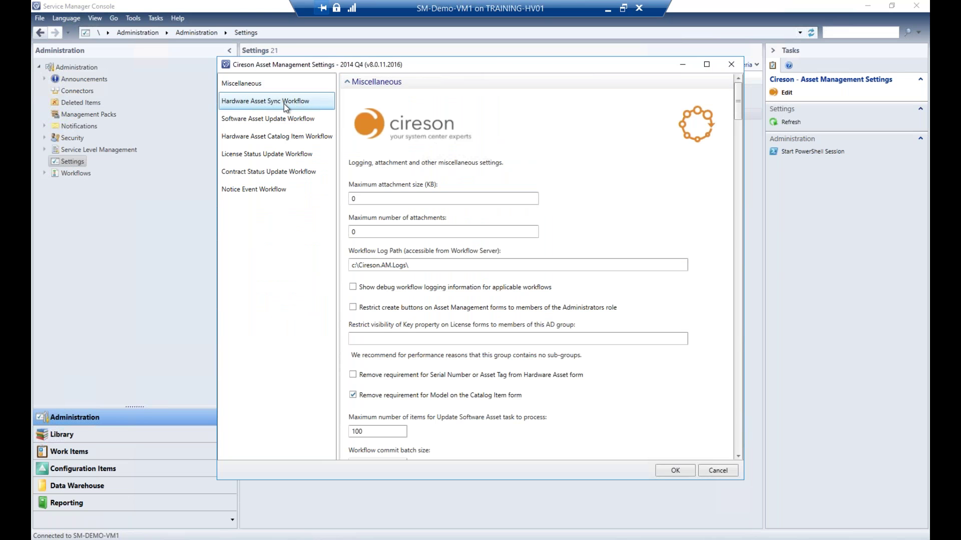
scroll(648, 234, "down", 4)
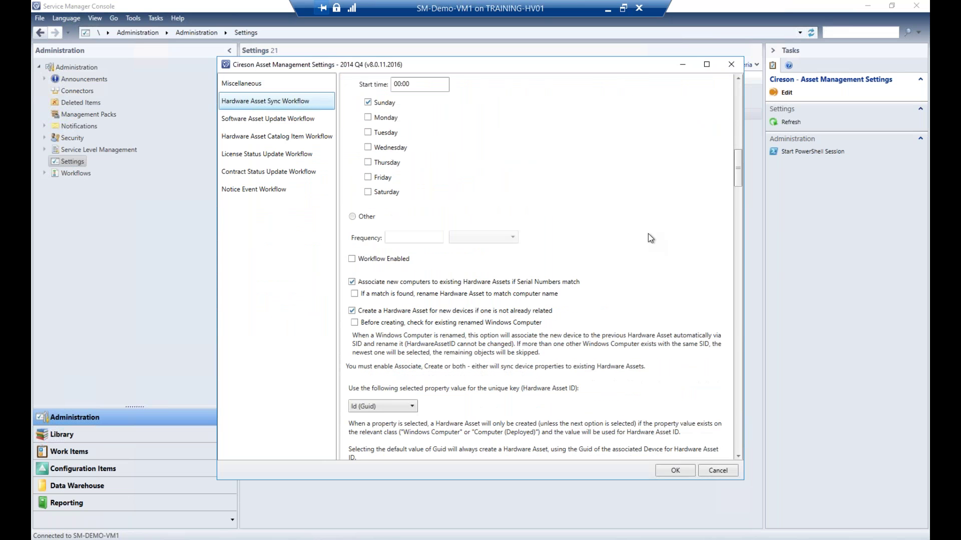
scroll(648, 233, "down", 1)
scroll(648, 234, "down", 4)
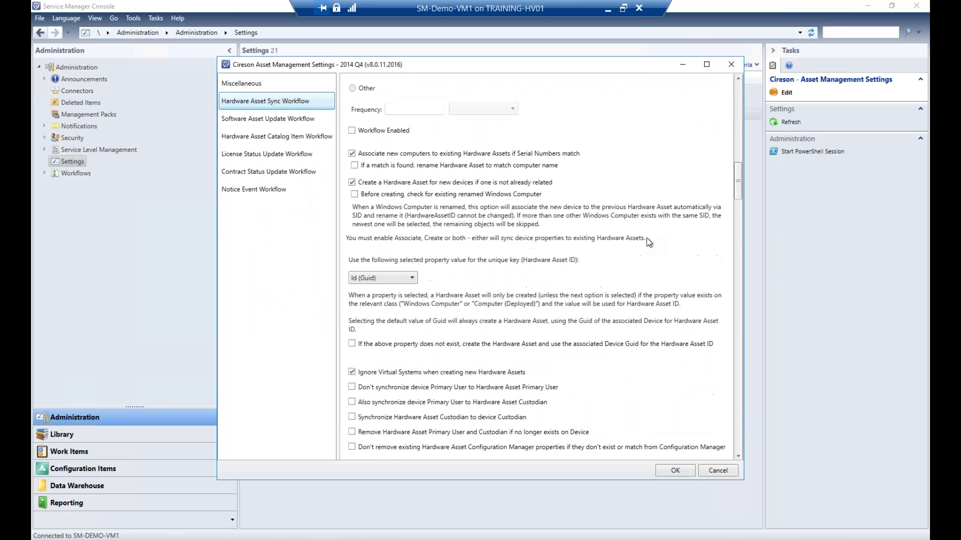
scroll(649, 243, "down", 4)
scroll(645, 246, "down", 6)
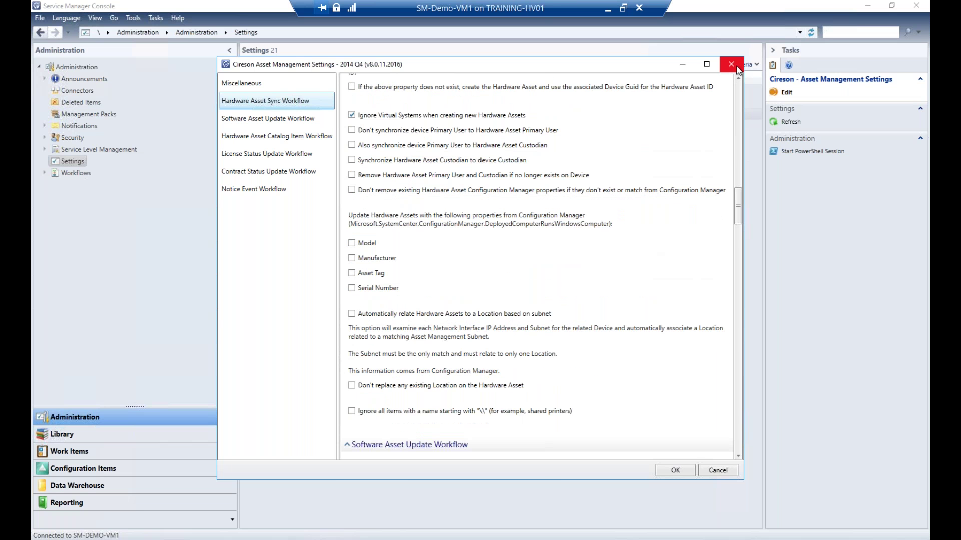
left_click(731, 64)
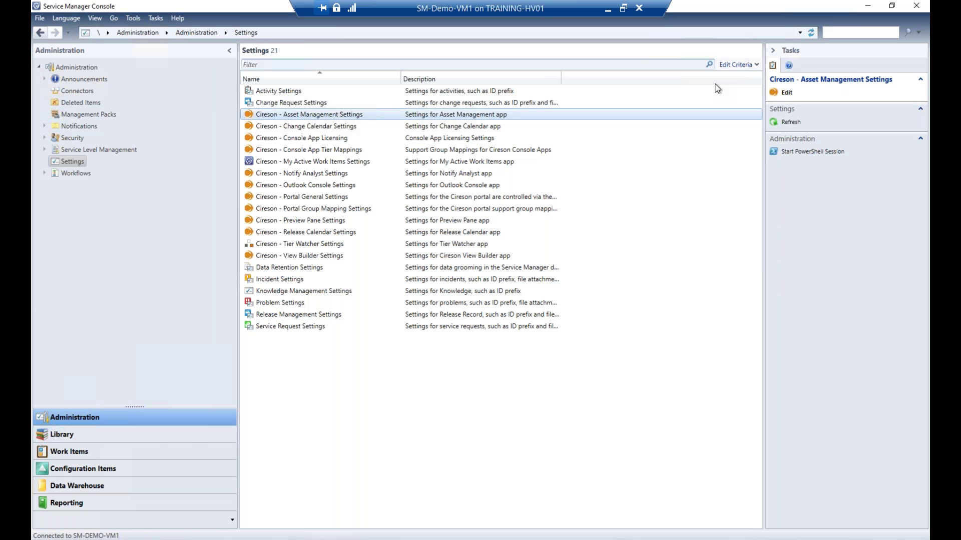
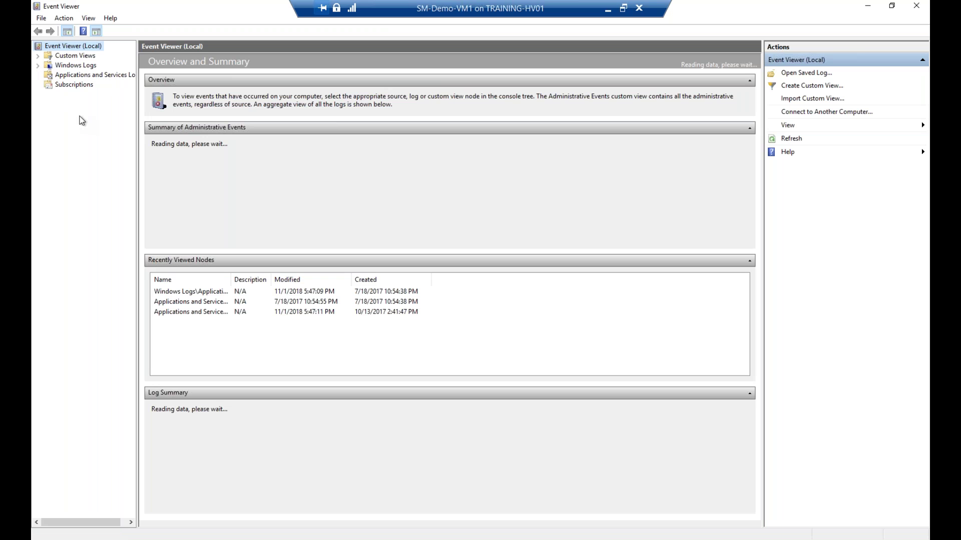
View the Operations Manager log under Applications and Services Logs in Event Viewer, and return to the Service Manager Console
left_click(104, 79)
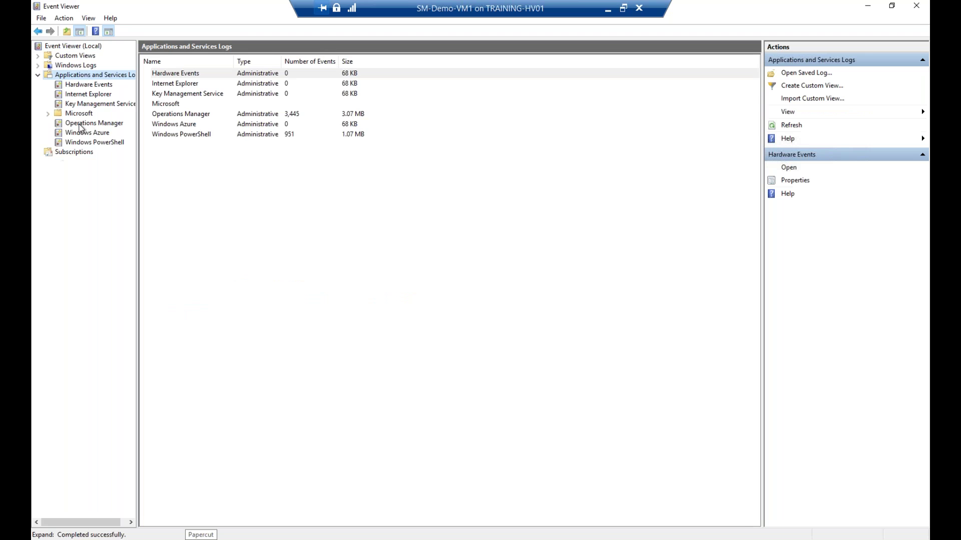
left_click(80, 125)
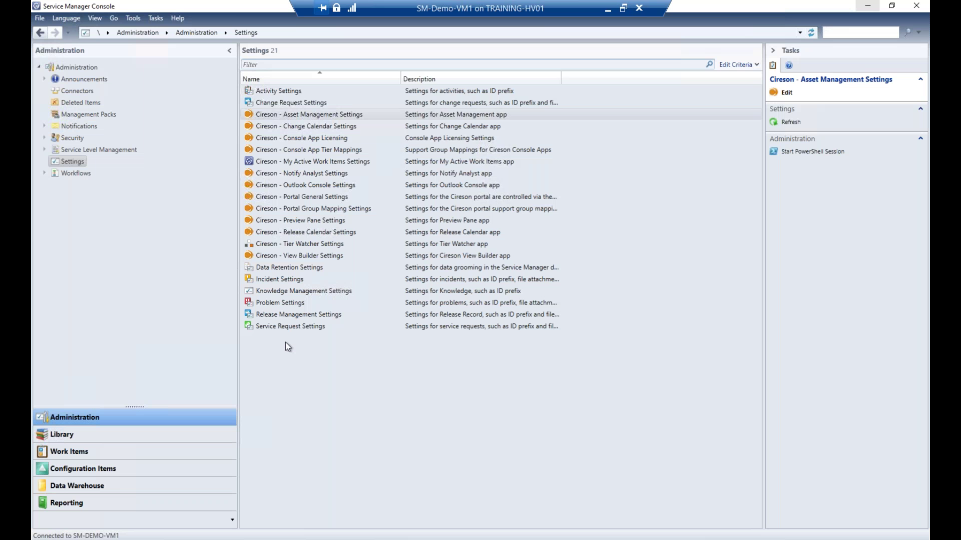
left_click(286, 342)
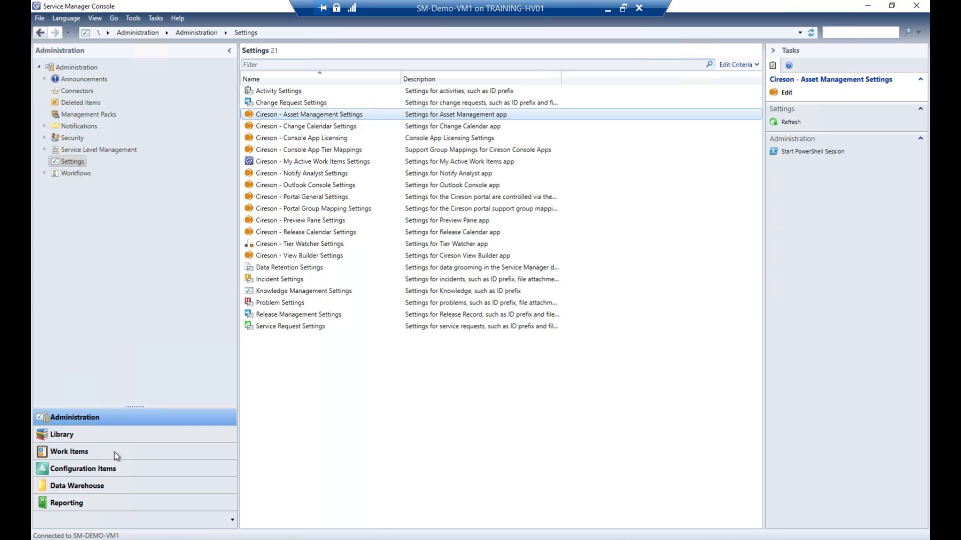
Open JKW8 from All Hardware Assets under Configuration Items and examine its General and Mobile Details fields
left_click(104, 475)
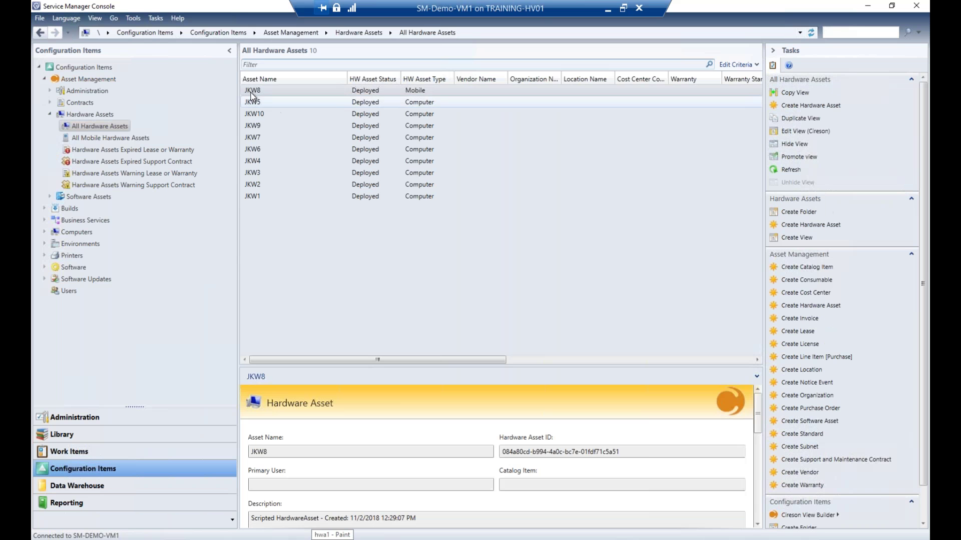
left_click(252, 93)
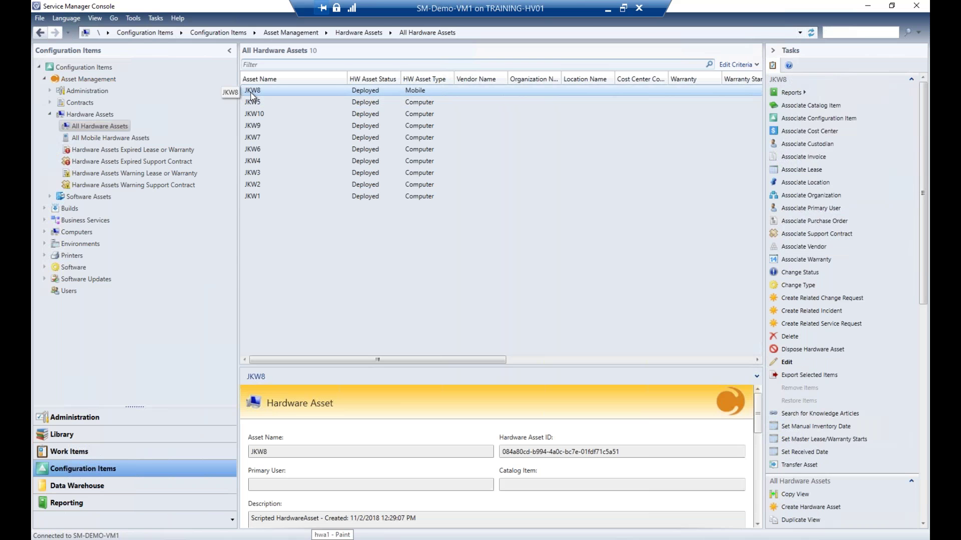
double_click(251, 95)
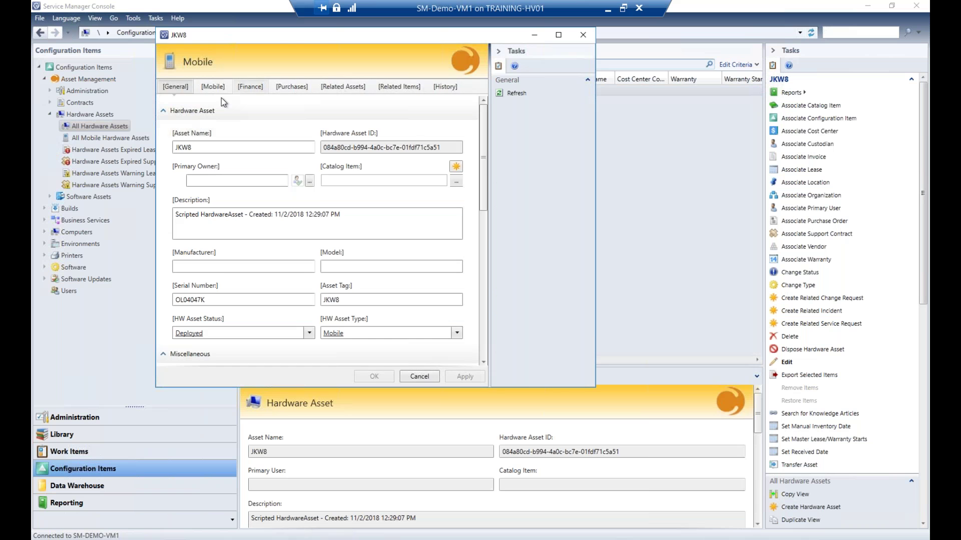
left_click(207, 87)
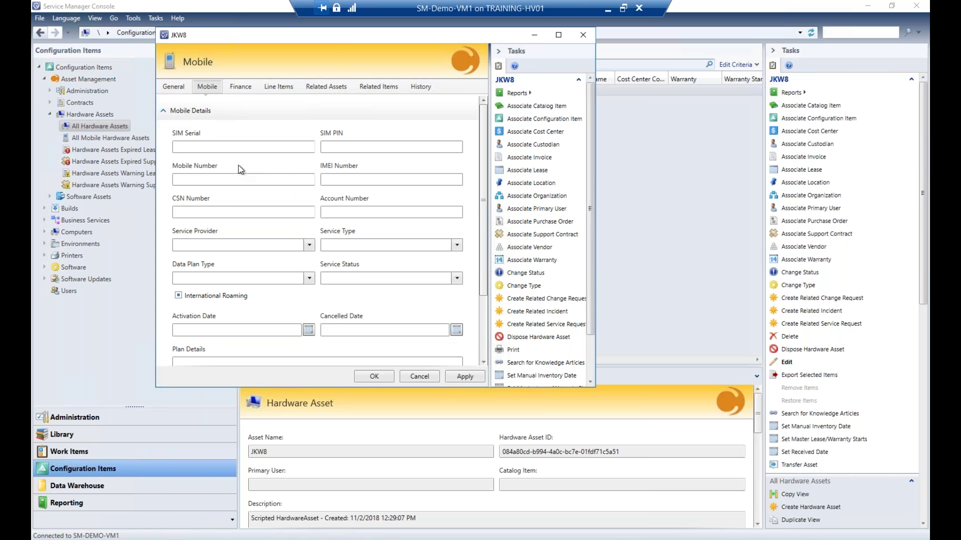
left_click(176, 88)
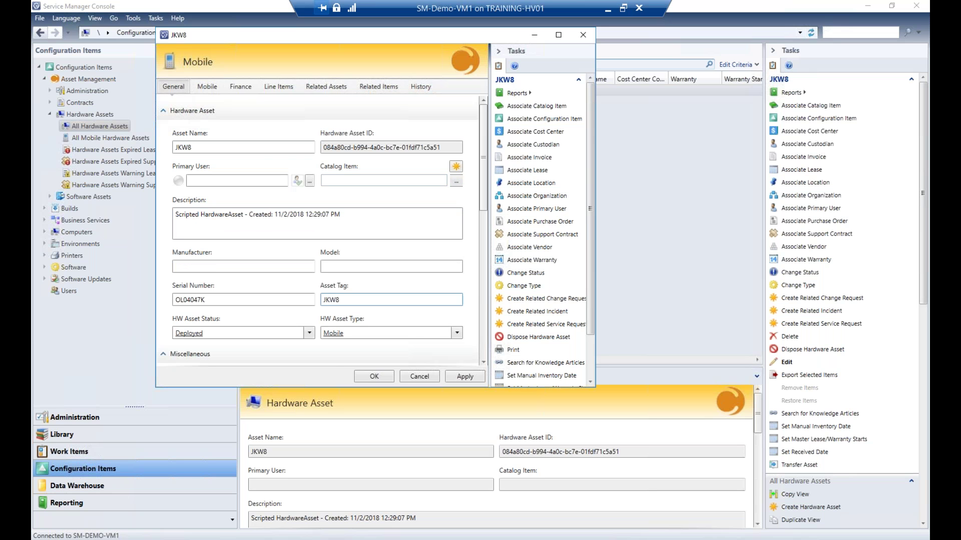
left_click(211, 92)
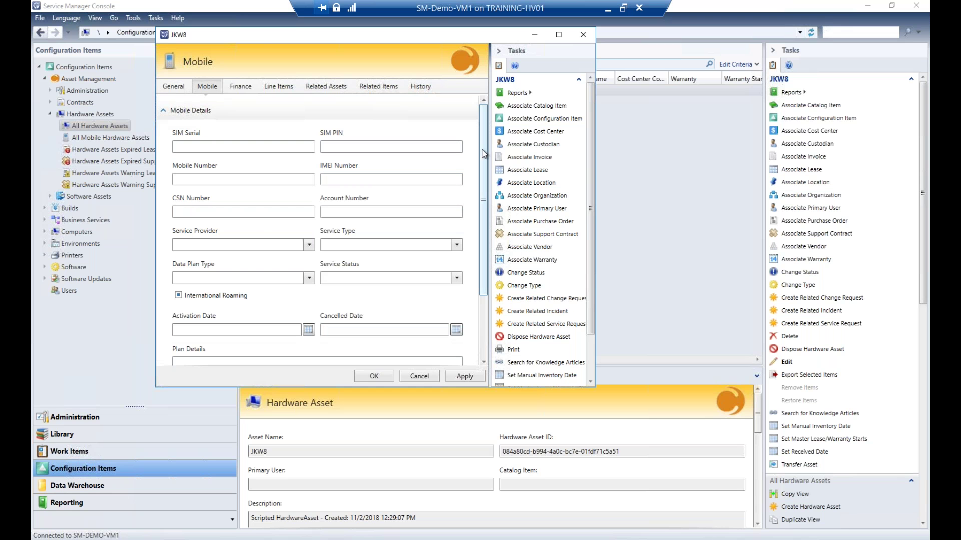
scroll(480, 185, "down", 3)
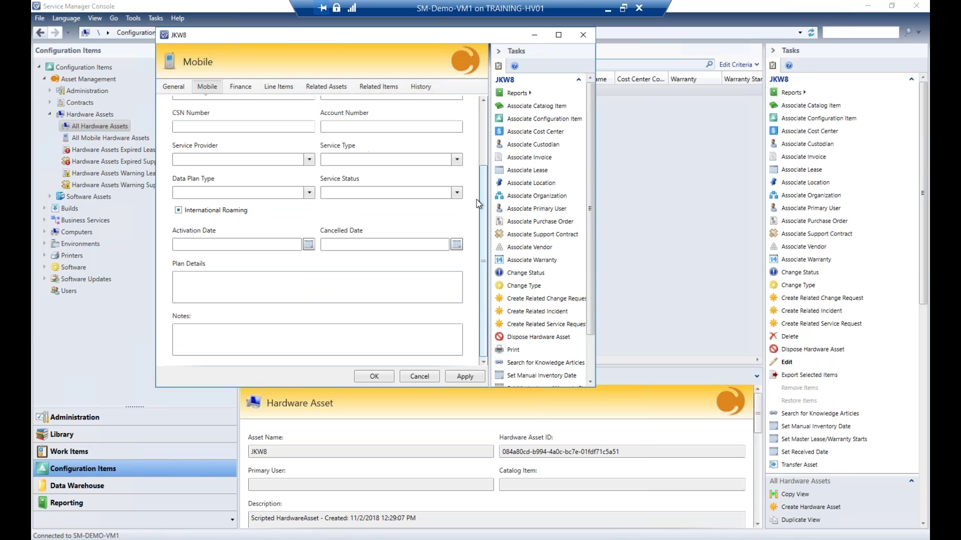
scroll(475, 218, "up", 3)
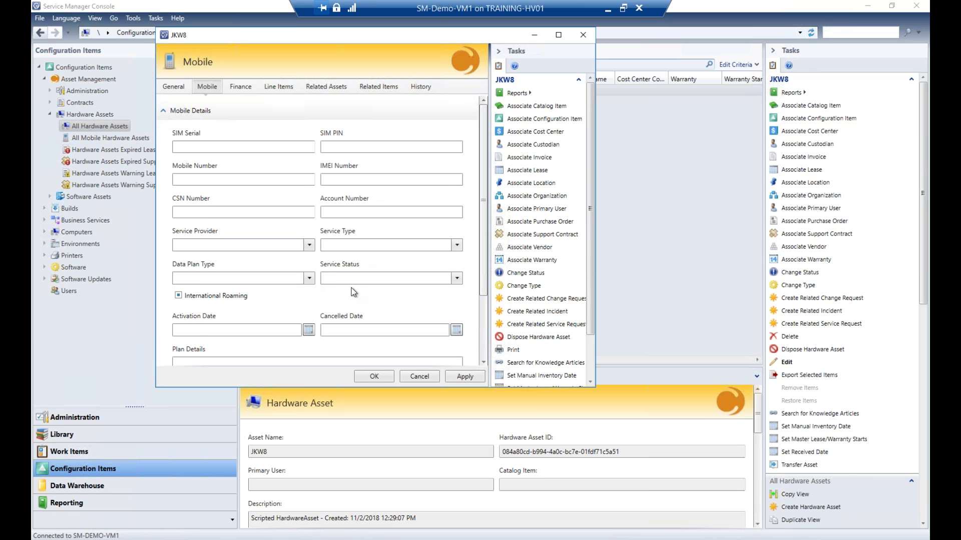
Set the HW Asset Type of JKW8 to Computer and save the asset
left_click(173, 87)
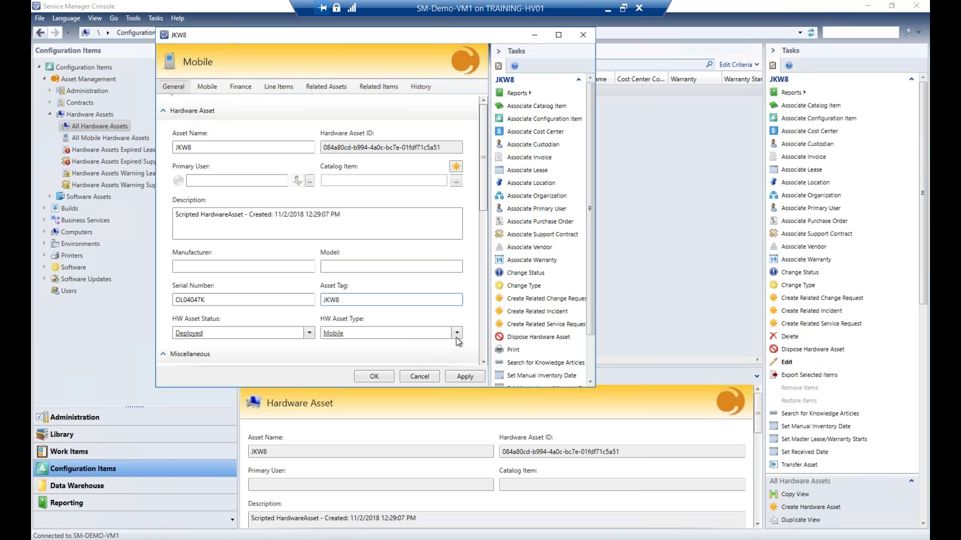
left_click(442, 337)
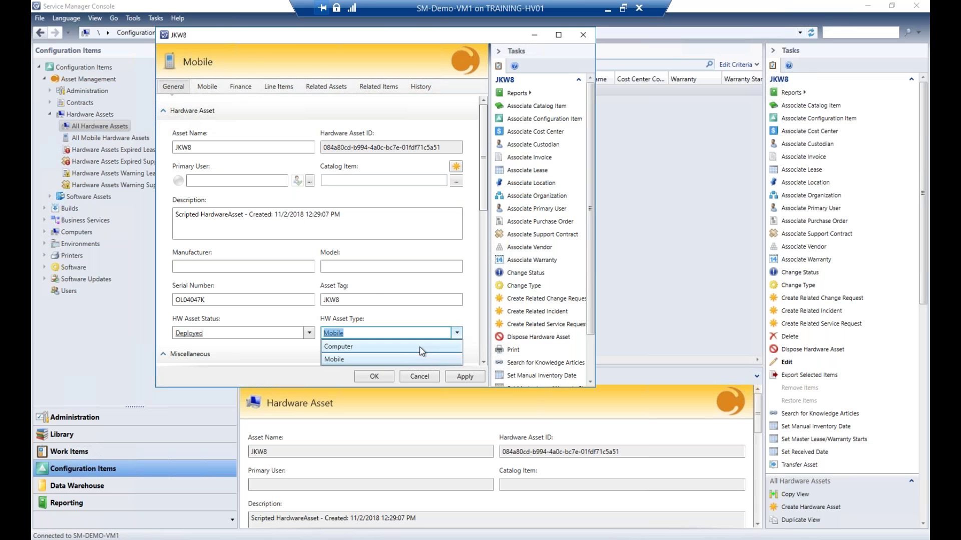
left_click(419, 347)
left_click(373, 377)
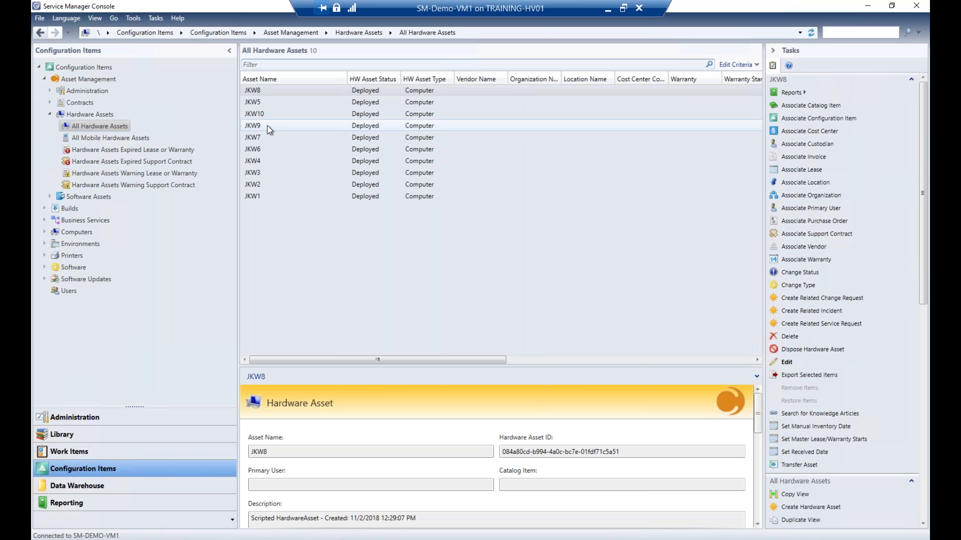
Open JKW9 from All Hardware Assets, set its HW Asset Type to Mobile and save the asset
double_click(267, 125)
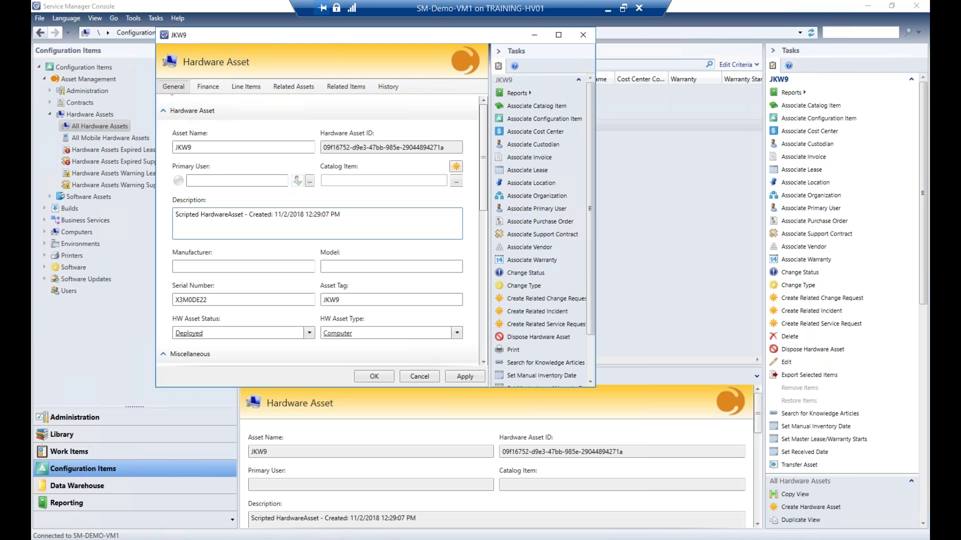
left_click(458, 334)
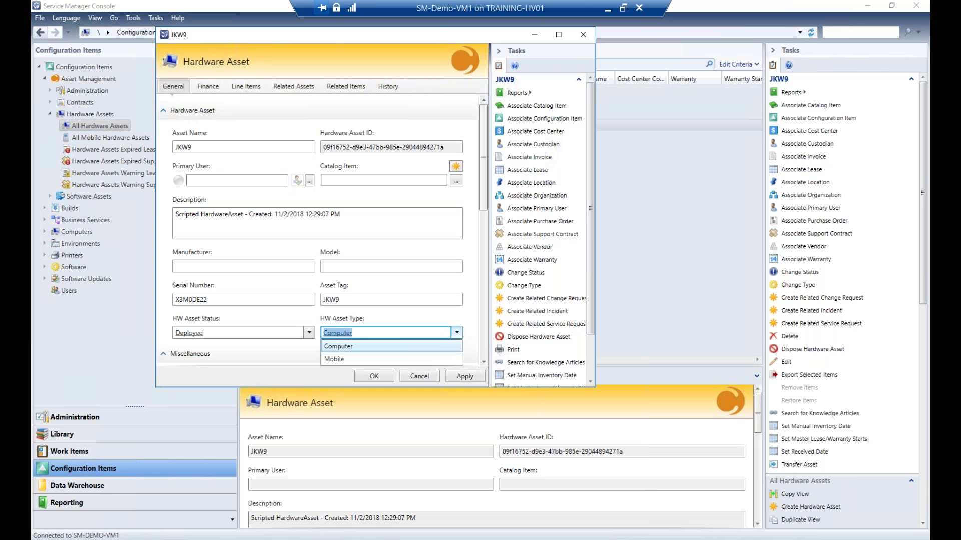
key("Down")
key("Return")
left_click(220, 87)
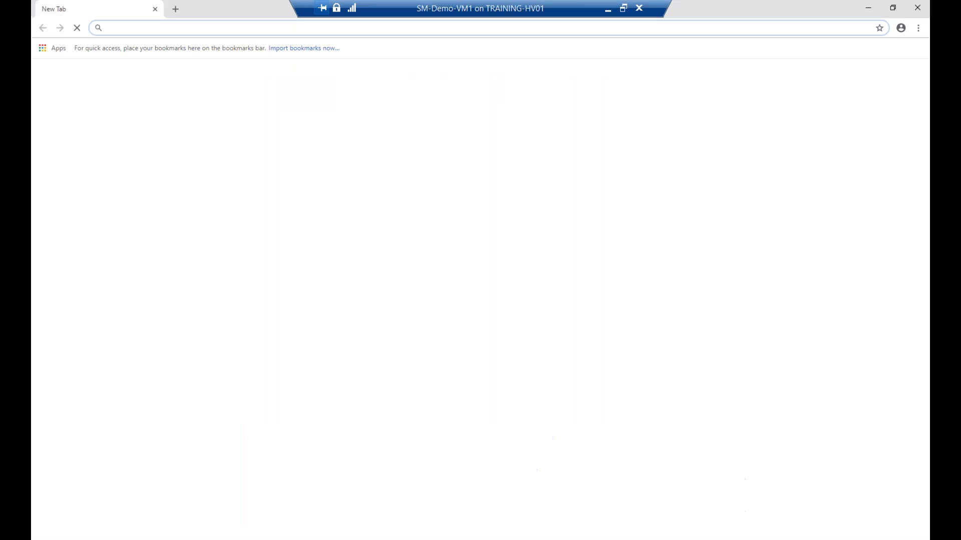
left_click(156, 9)
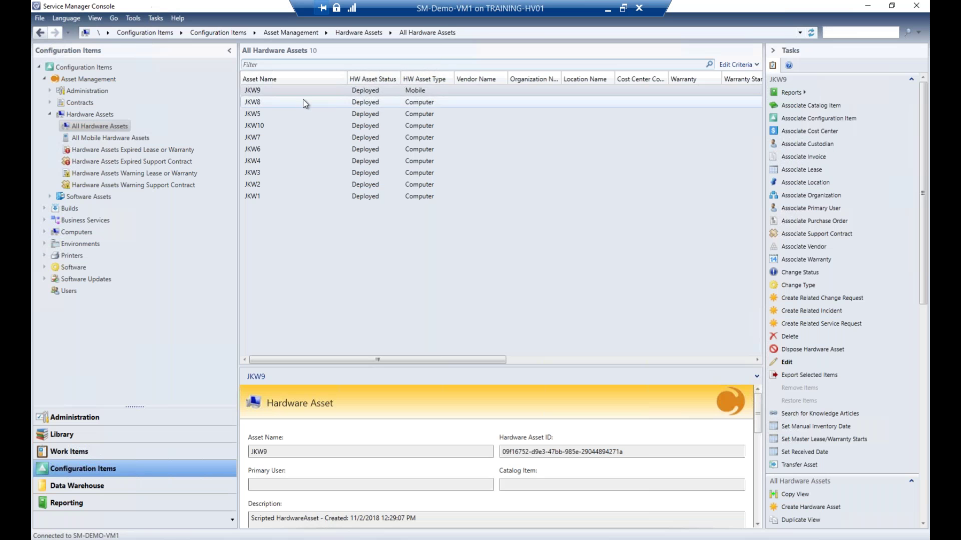